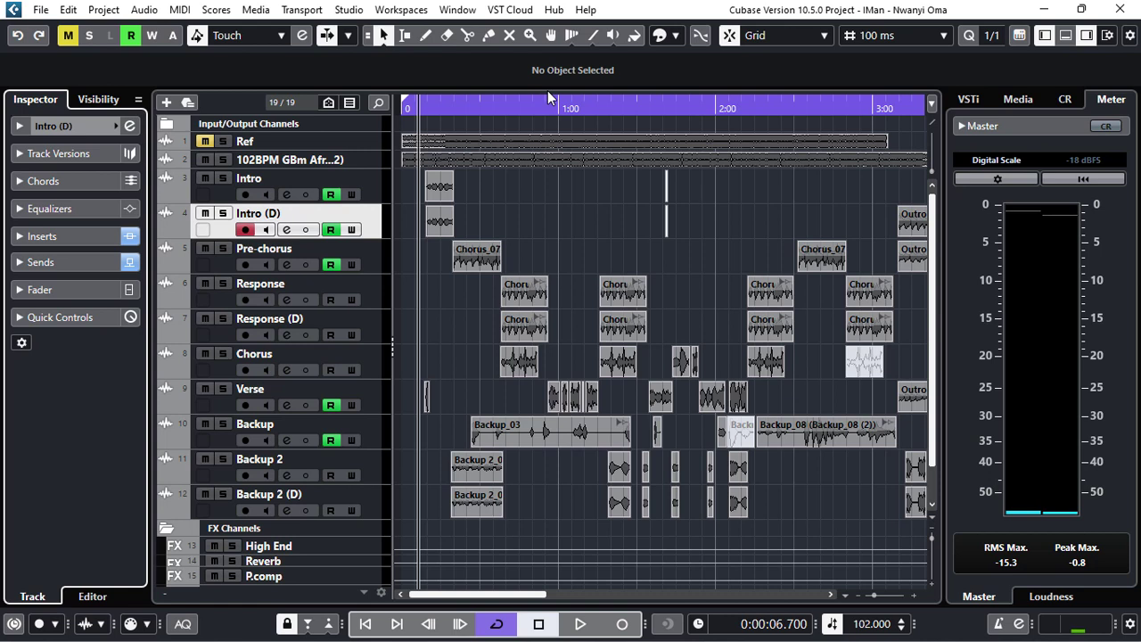
Play the full mix from the intro into the pre-chorus, then return the playback position to the start of the pre-chorus.
key(space)
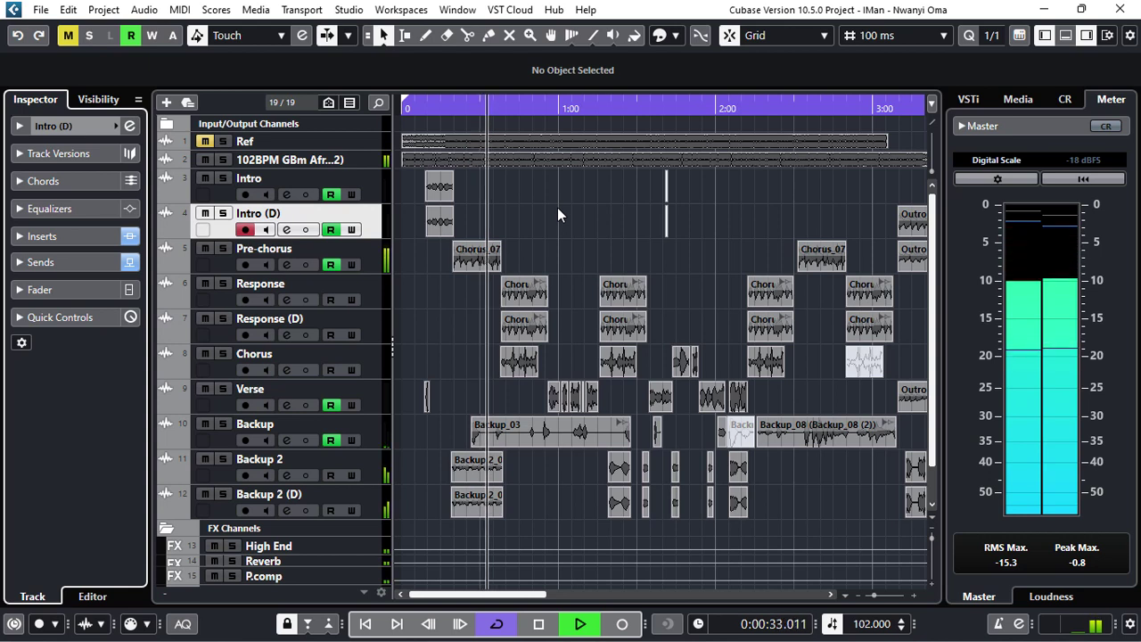
key(space)
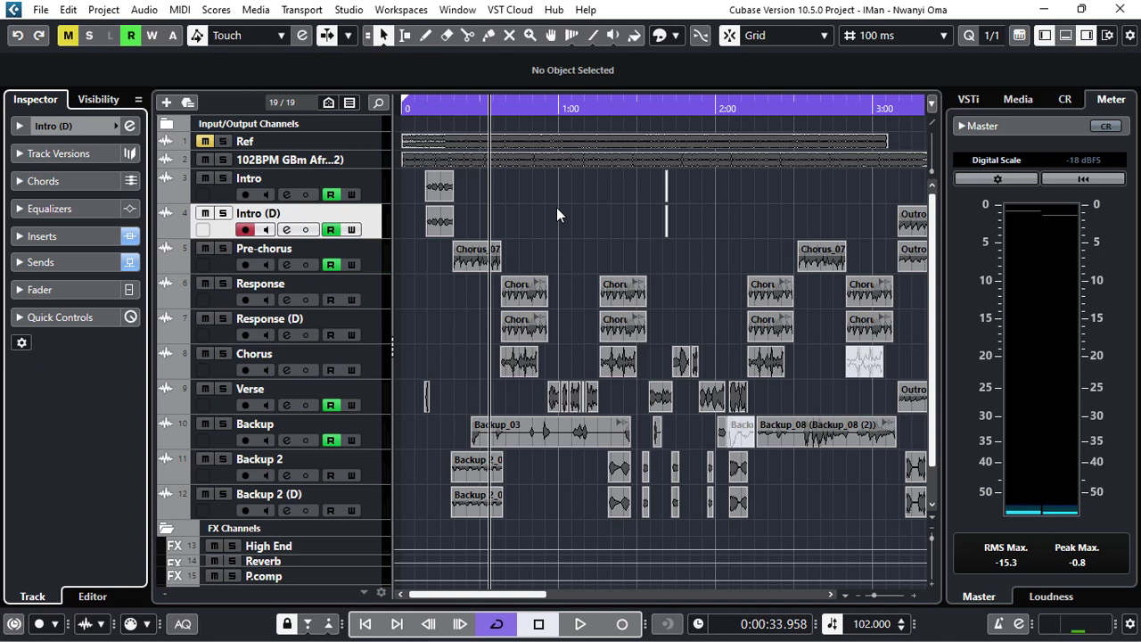
click(452, 109)
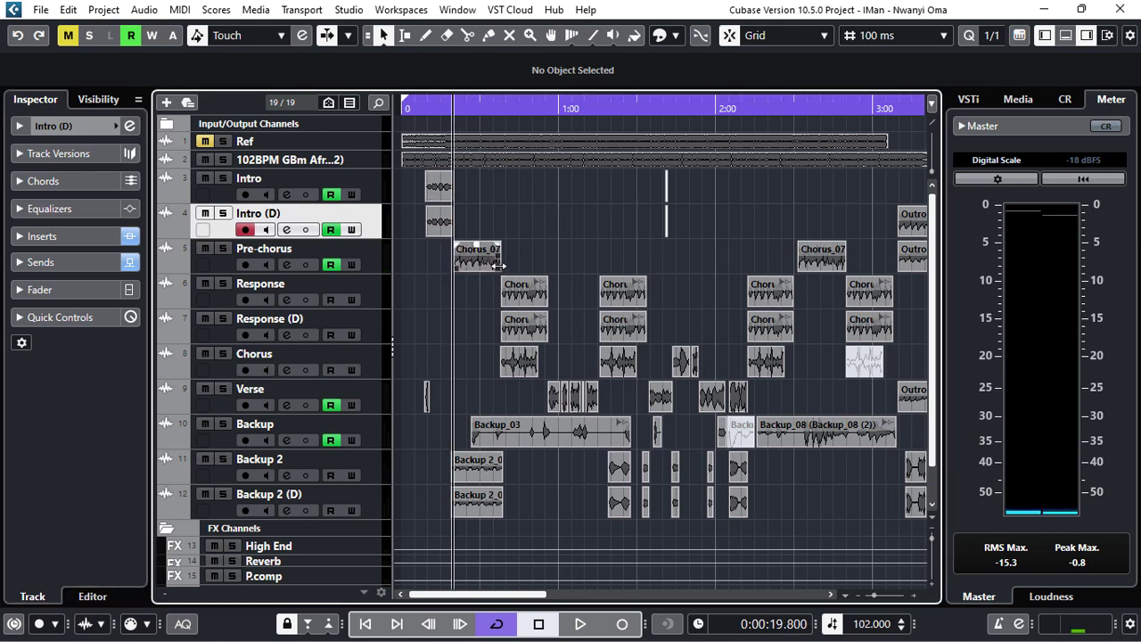
Show the Pre-chorus track's inserts and bypass the five FabFilter plug-ins and Waves Tune, leaving only NS1 Mono active.
click(372, 257)
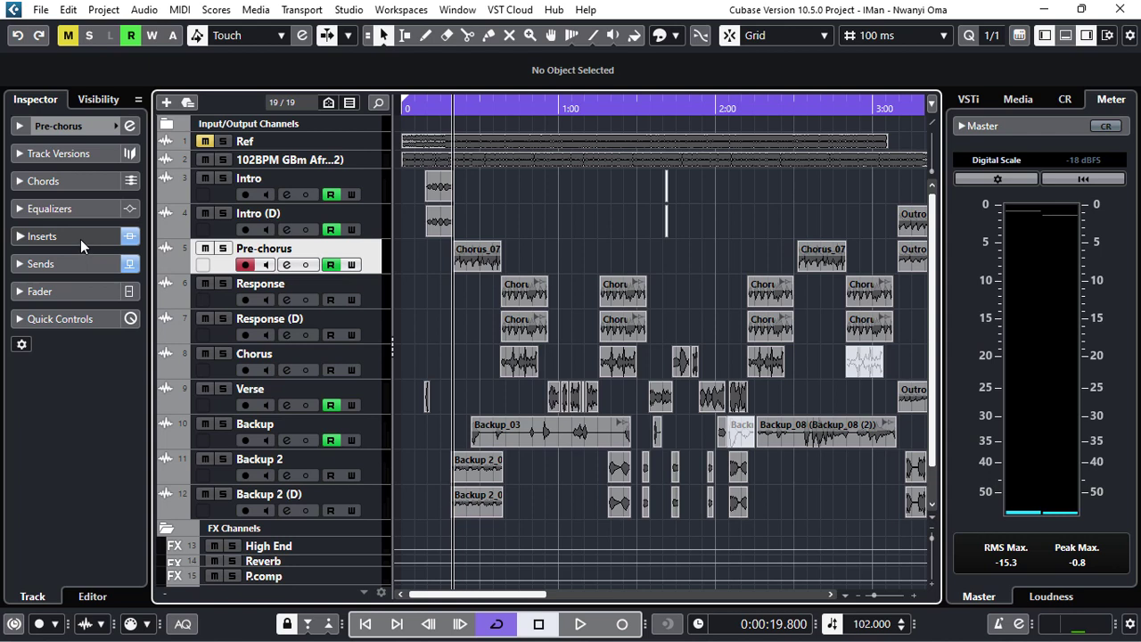
click(131, 264)
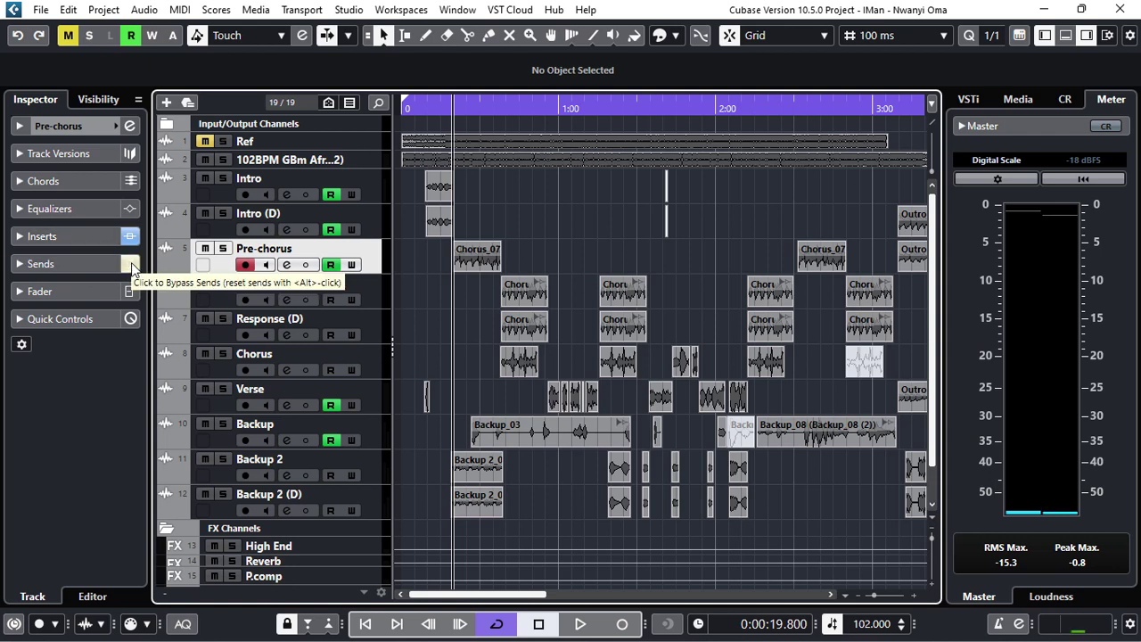
click(93, 234)
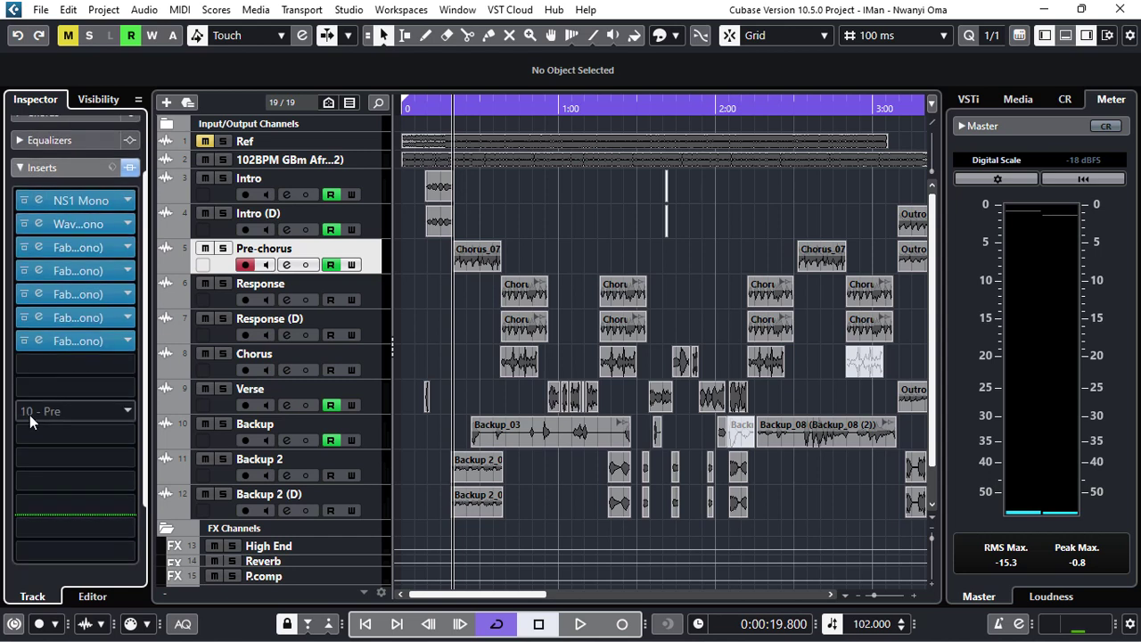
click(25, 341)
click(25, 317)
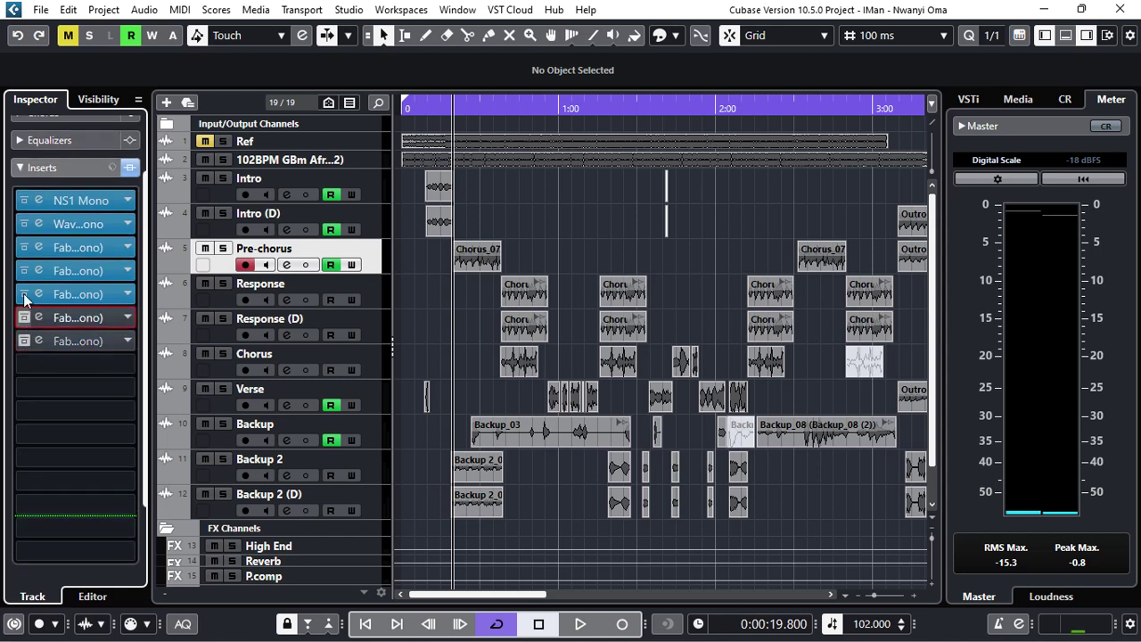
click(24, 295)
click(22, 268)
click(22, 246)
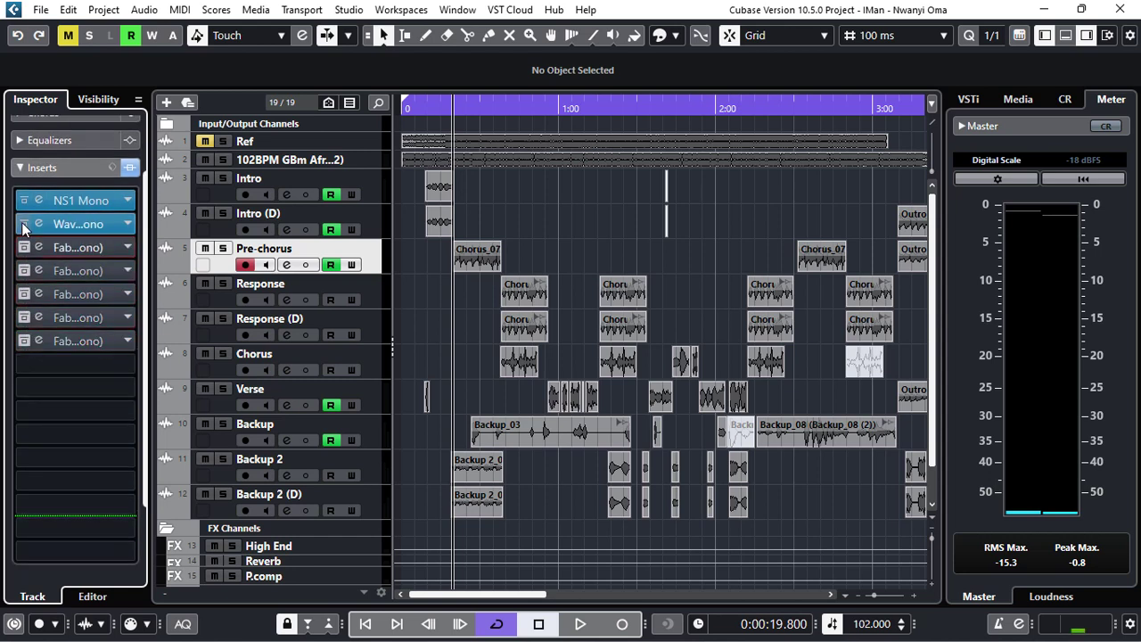
click(22, 223)
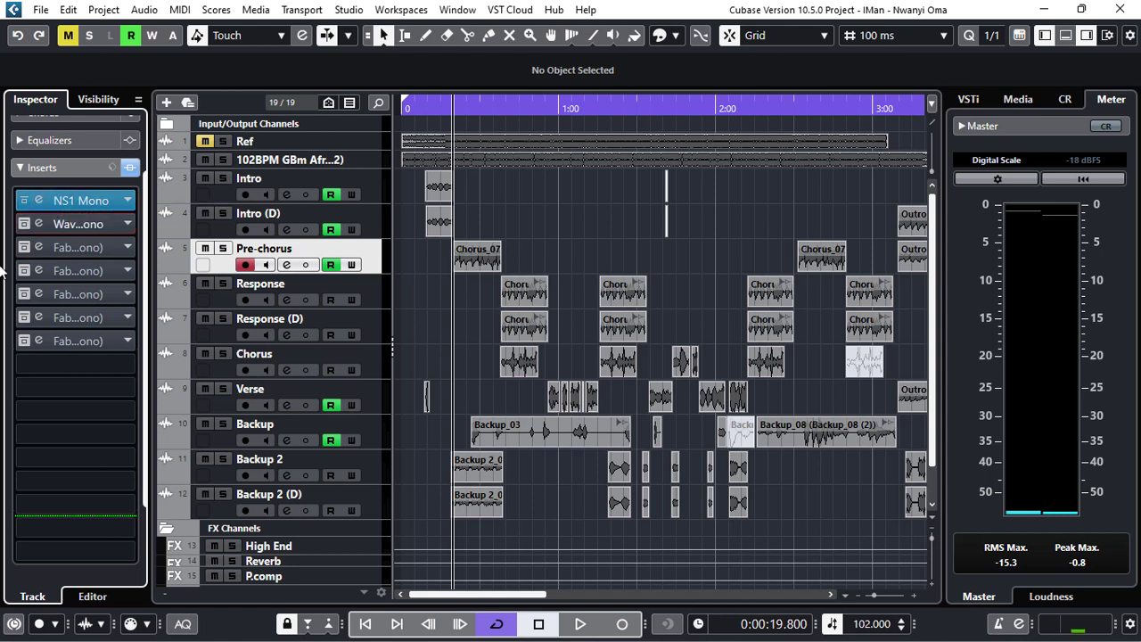
Open NS1 Mono on the Pre-chorus track, place its window beside the arrangement and play the vocal soloed.
click(38, 204)
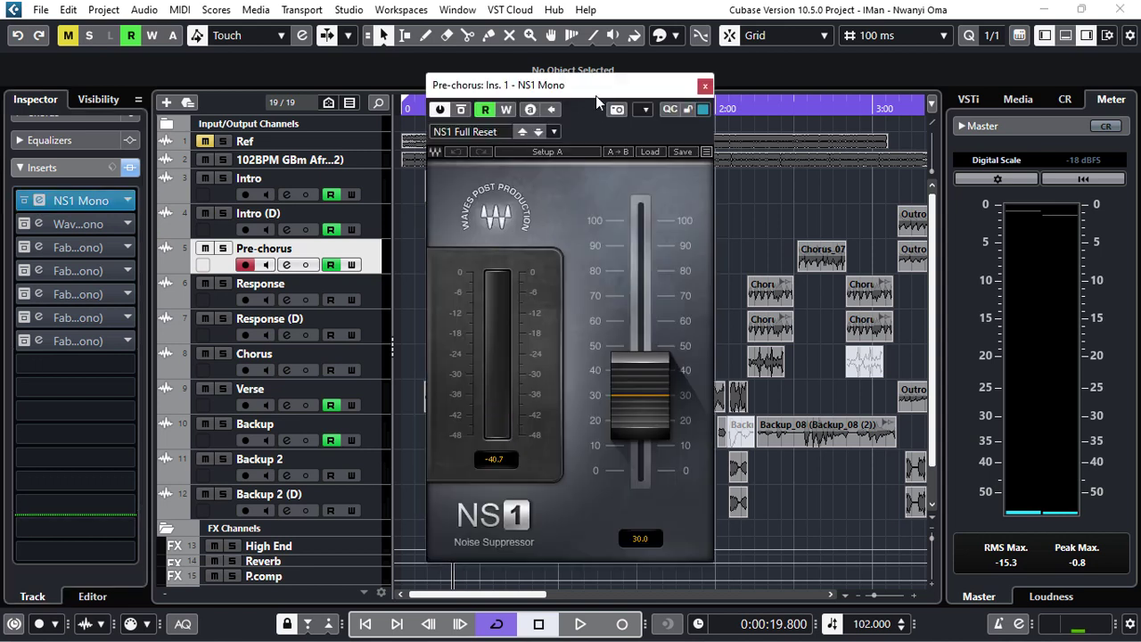
drag(602, 85, 946, 66)
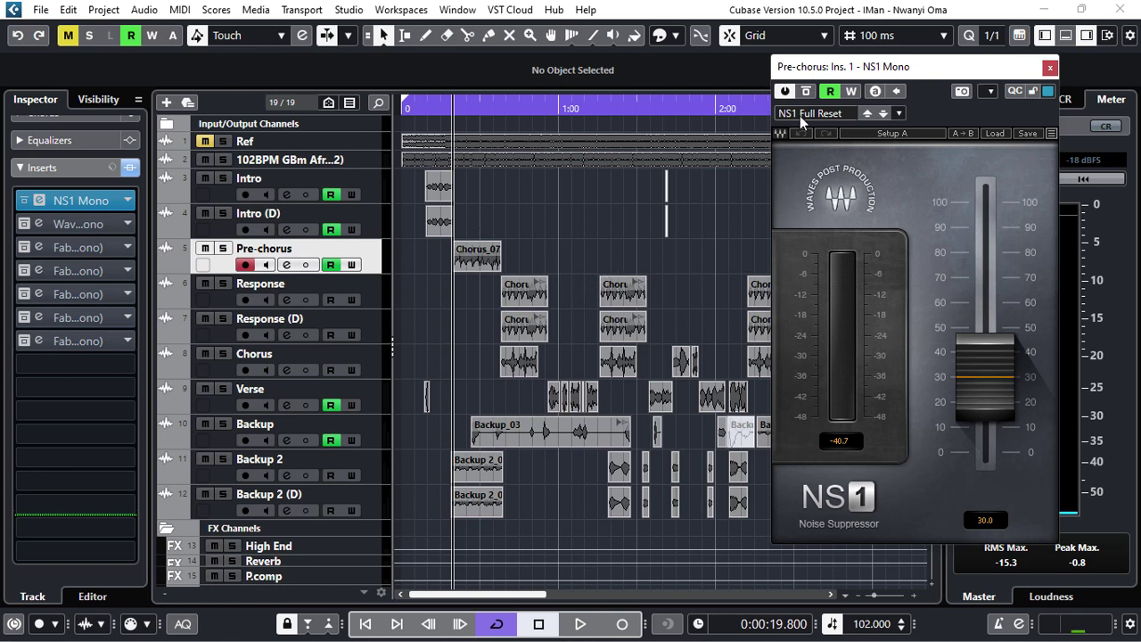
key(space)
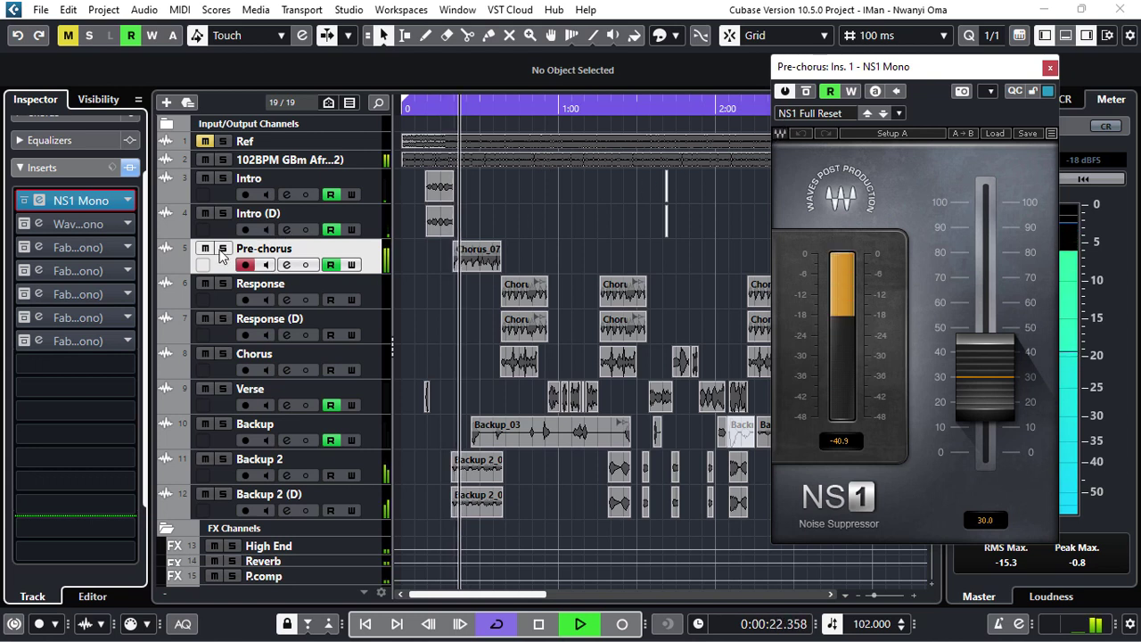
key(s)
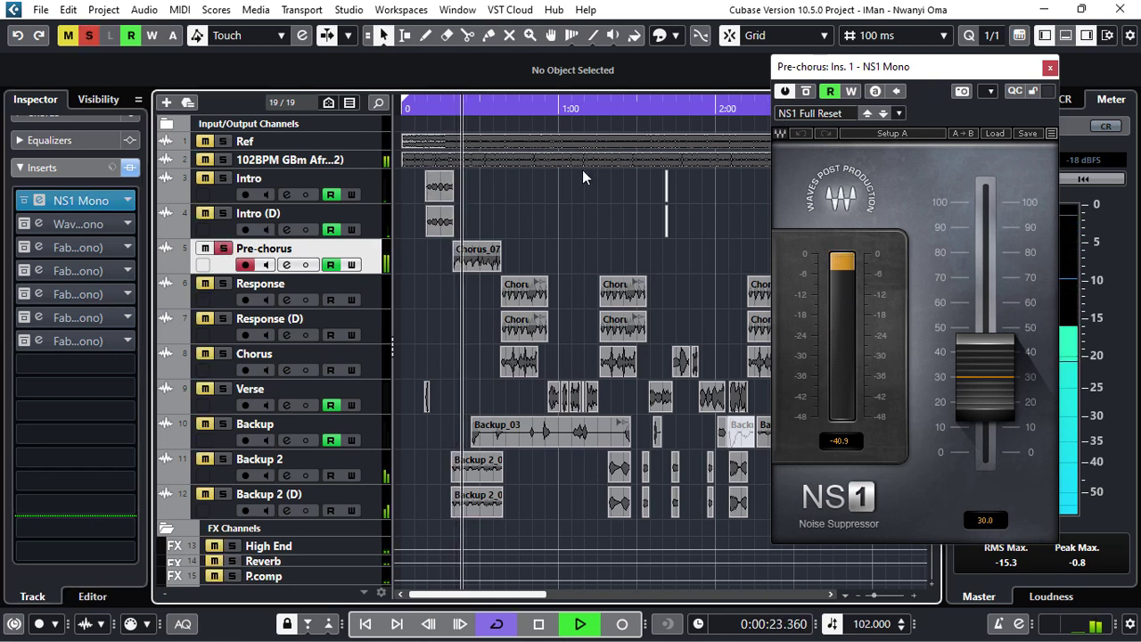
Compare the soloed vocal with NS1 Mono bypassed and active, then close the plug-in.
click(804, 92)
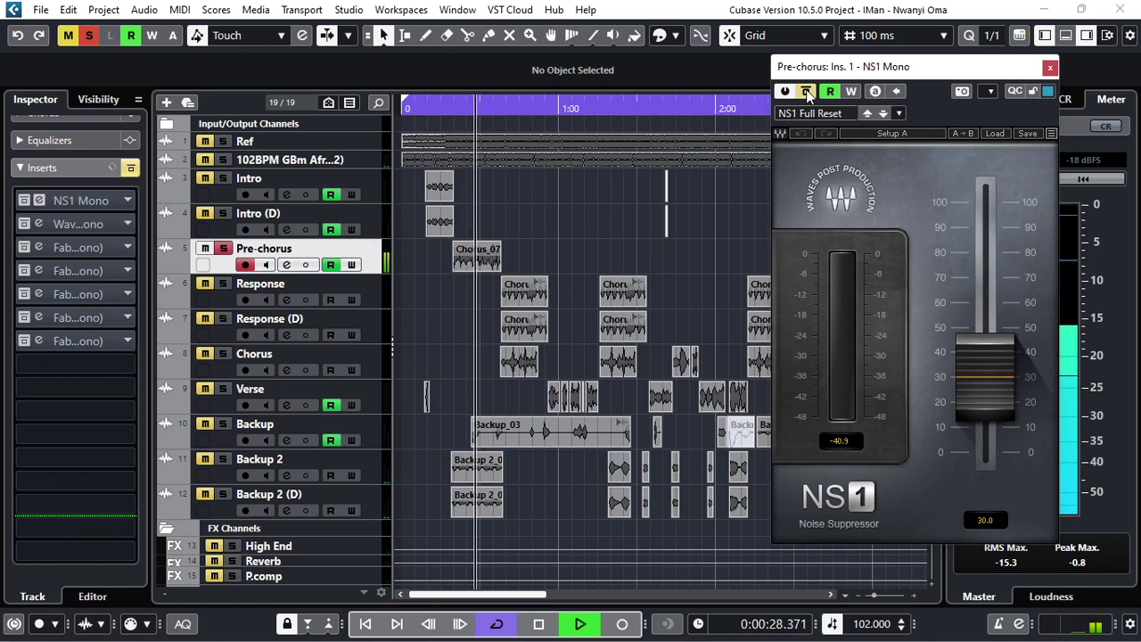
click(805, 91)
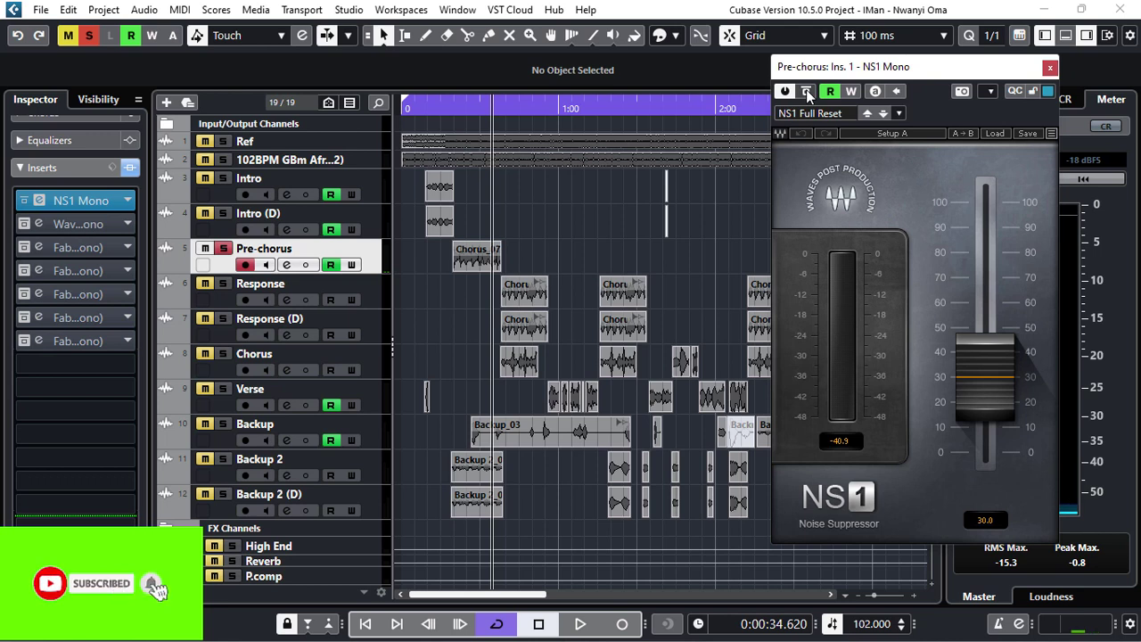
click(1050, 68)
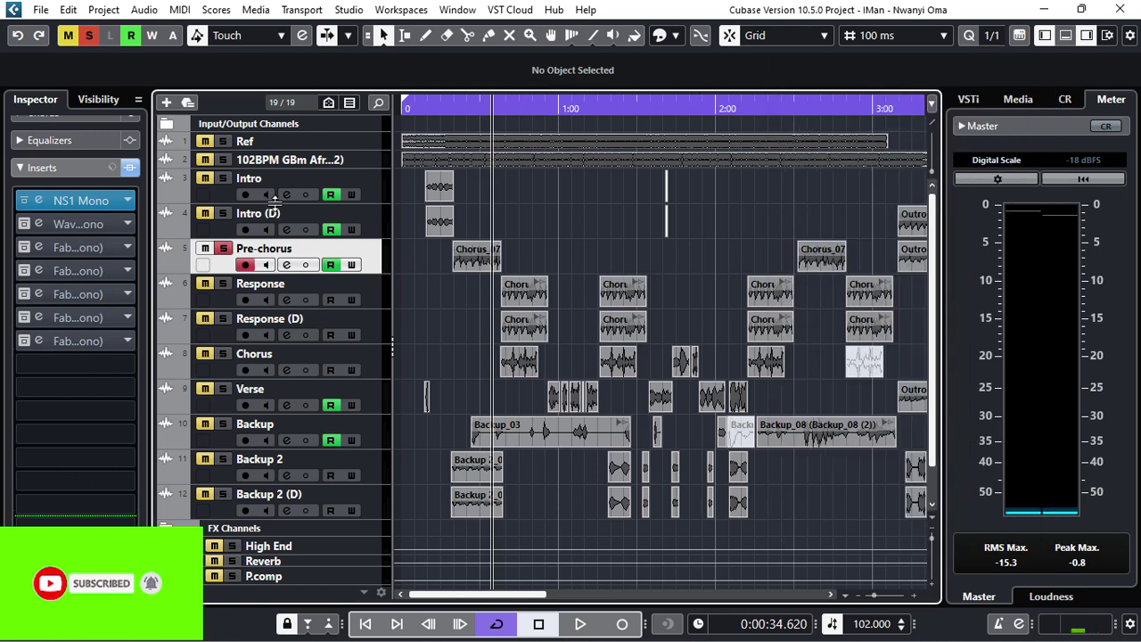
Activate and open Waves Tune Real-Time on the Pre-chorus track, and audition the vocal from the start of the pre-chorus.
click(35, 228)
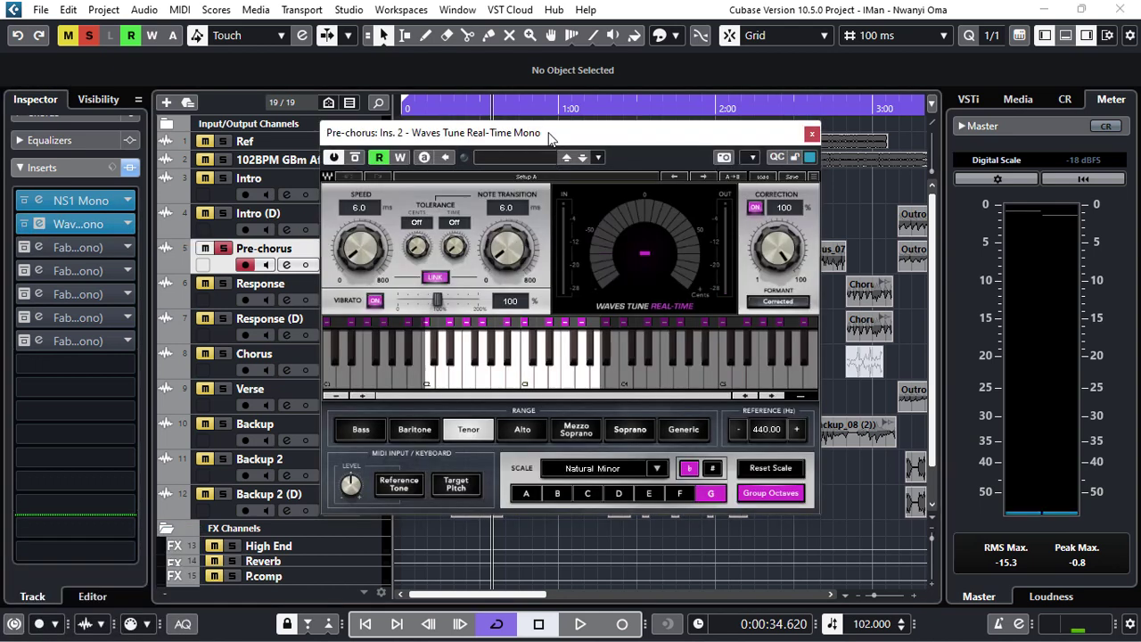
drag(549, 138, 793, 79)
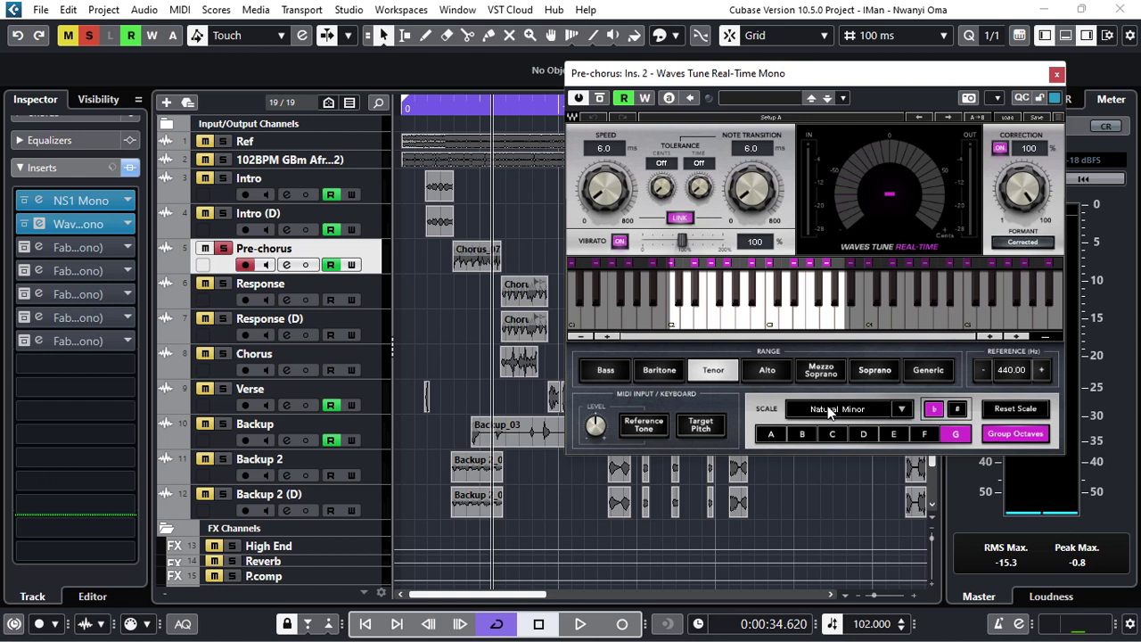
drag(603, 147, 602, 187)
click(455, 108)
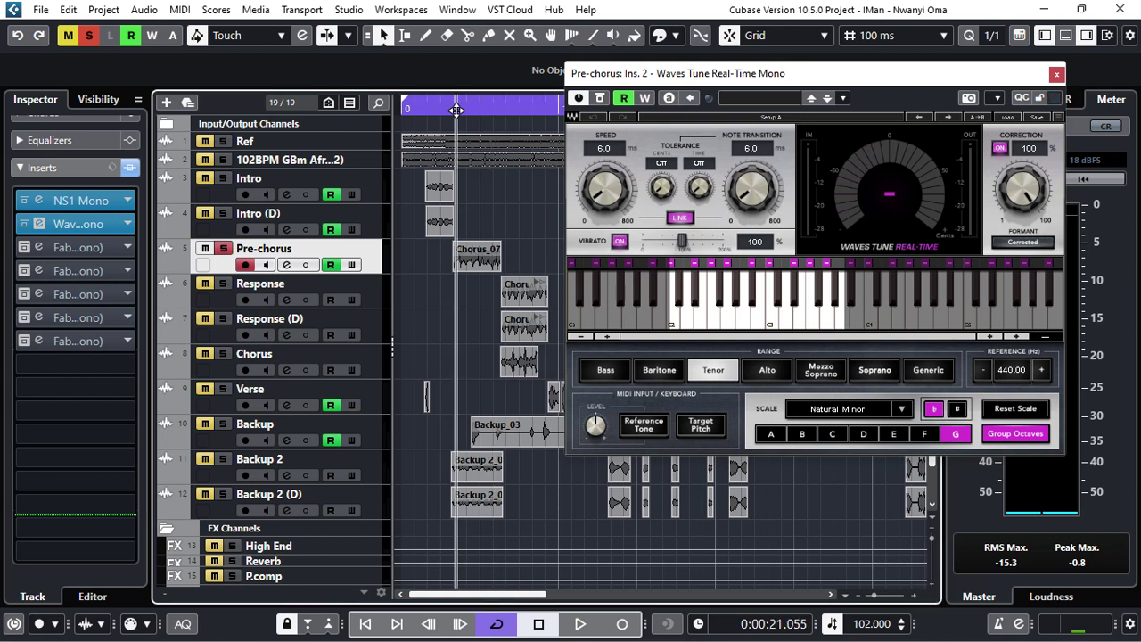
click(453, 109)
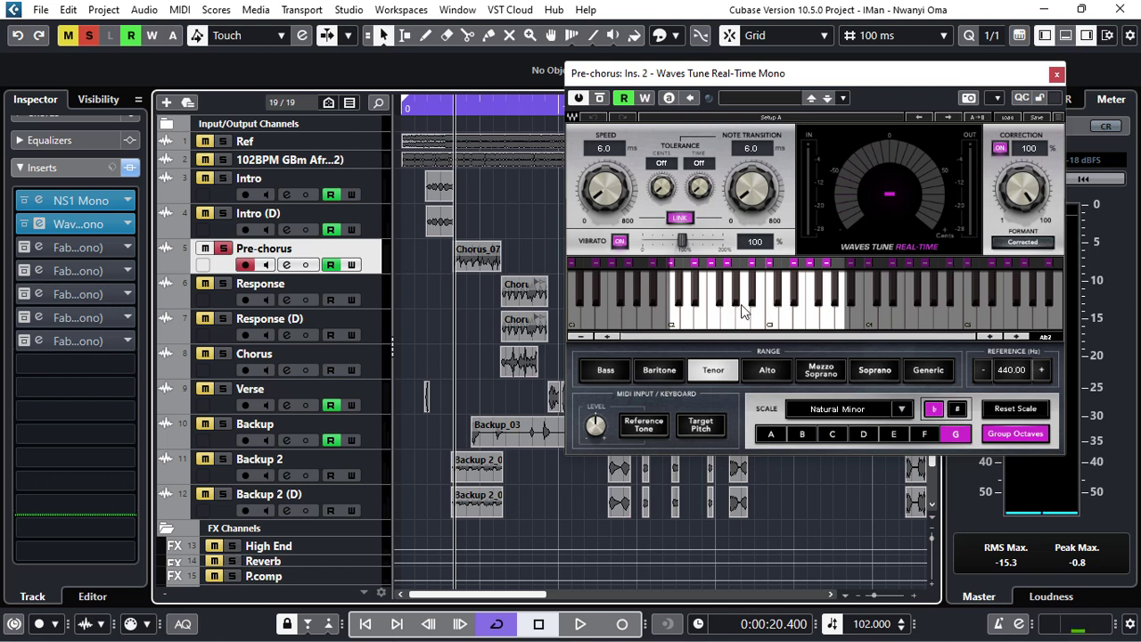
key(space)
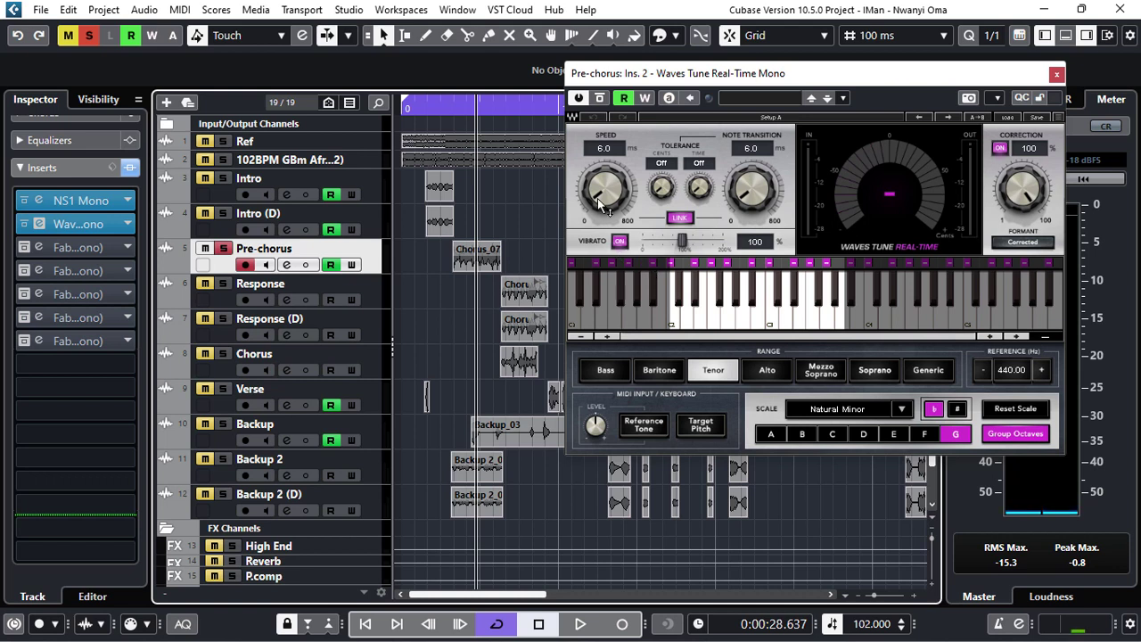
Replay the pre-chorus vocal comparing Waves Tune Real-Time bypassed and active, then close the plug-in.
click(454, 107)
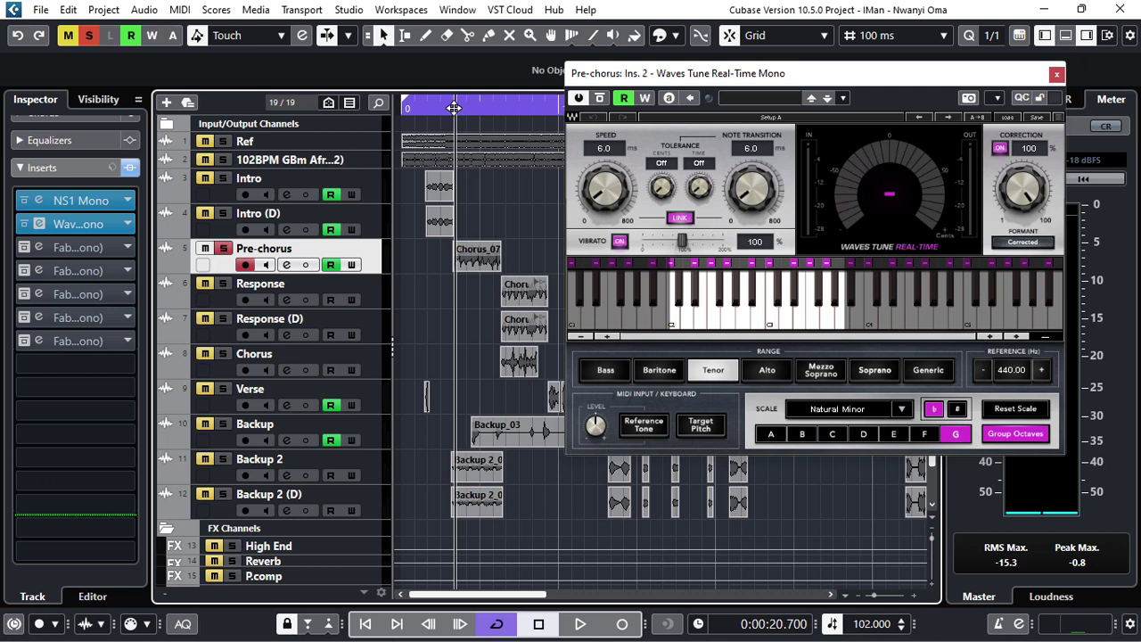
click(454, 108)
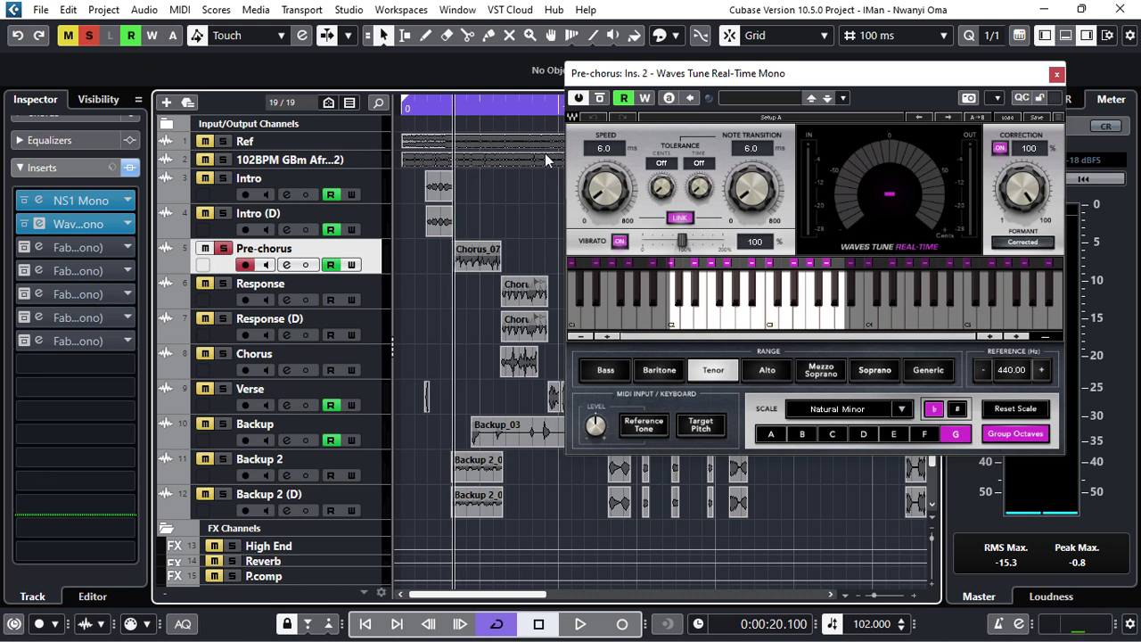
click(600, 99)
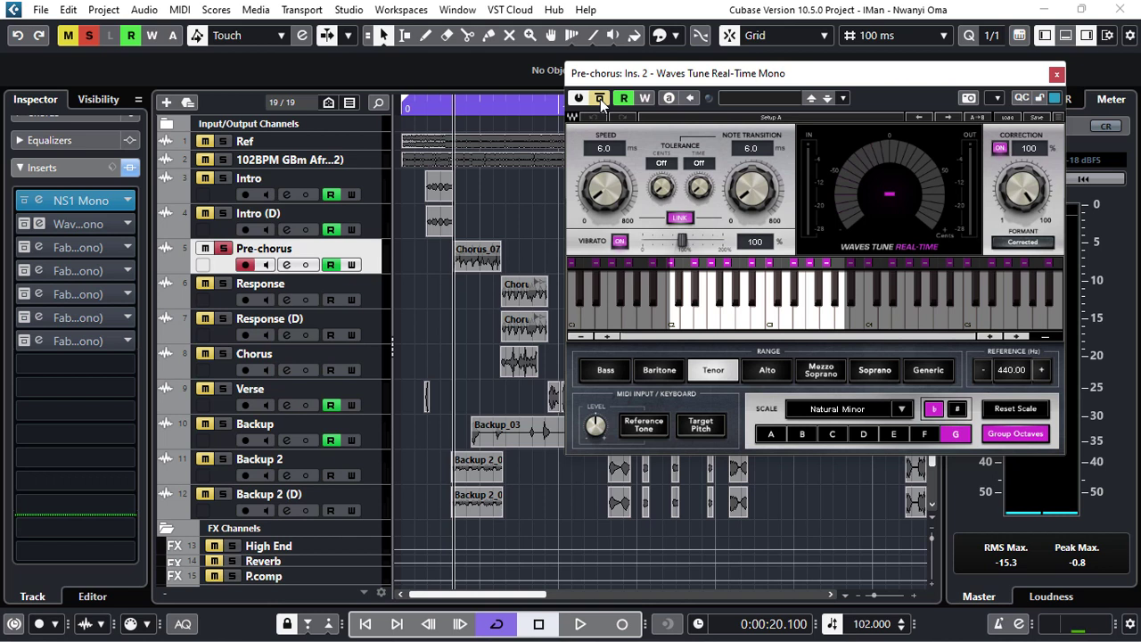
key(space)
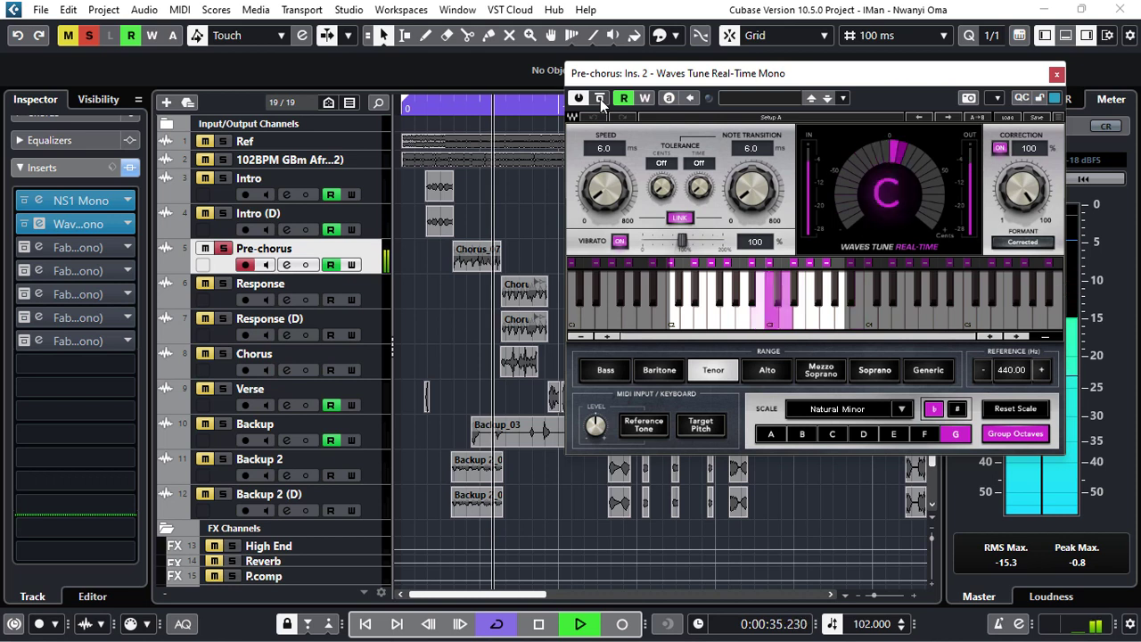
key(space)
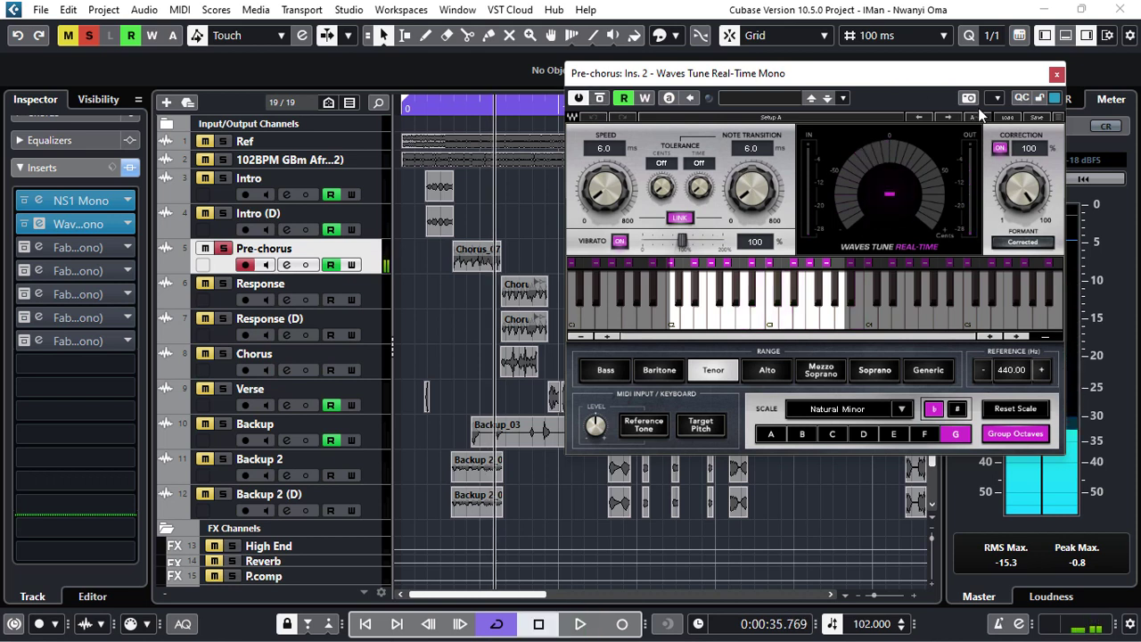
click(1056, 74)
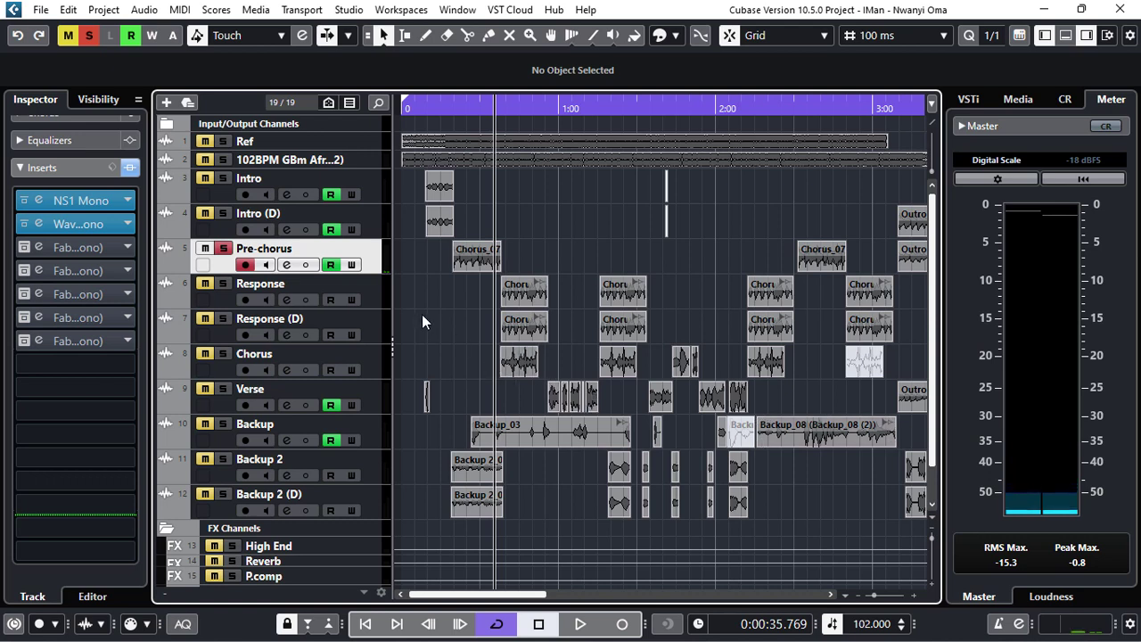
Activate the third insert, FabFilter Pro-Q 2, on the Pre-chorus track and examine its low-cut and high-shelf bands.
click(24, 248)
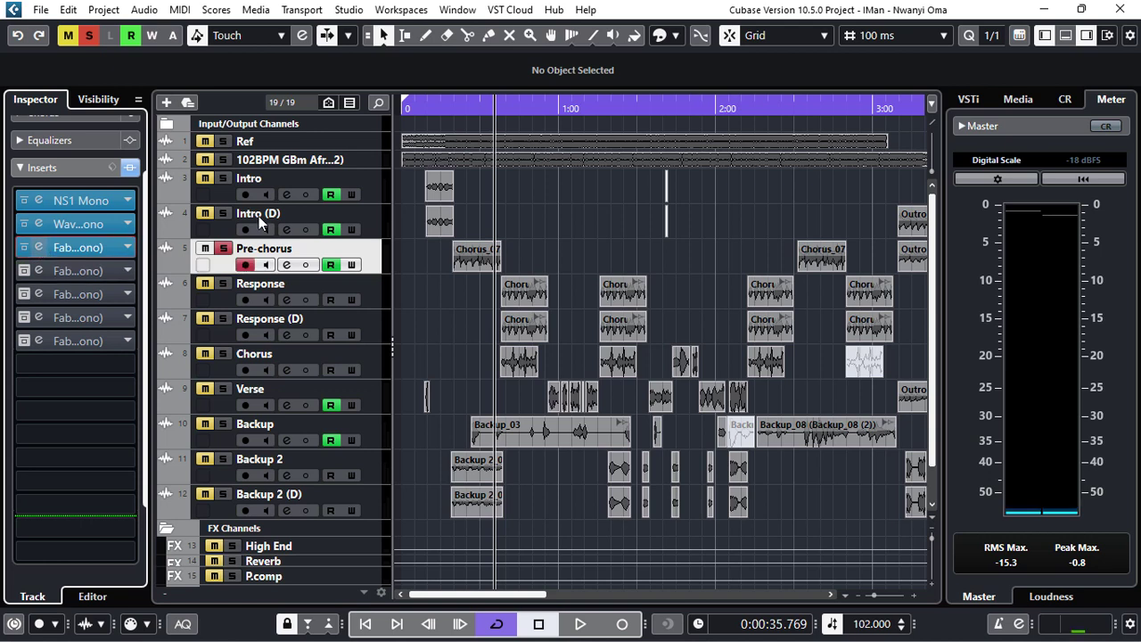
click(38, 244)
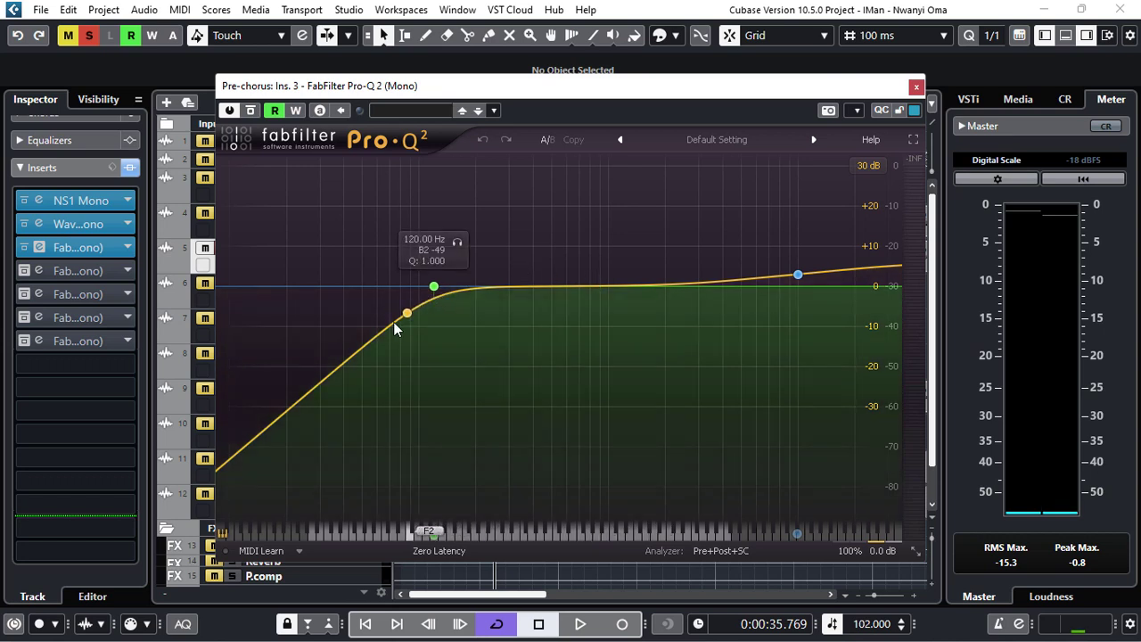
right_click(433, 287)
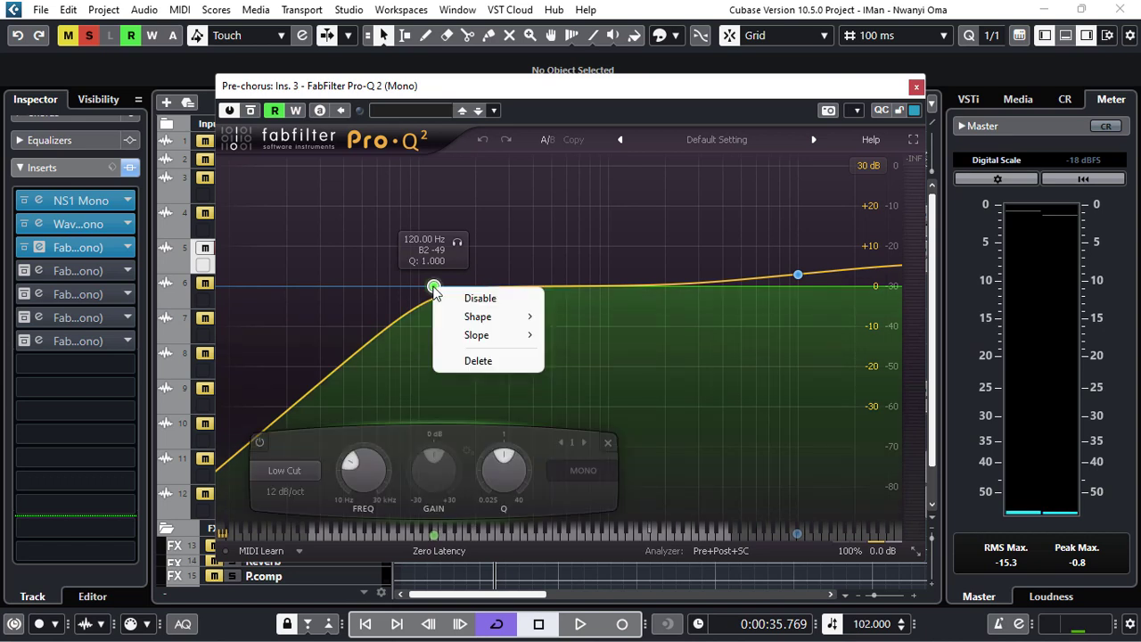
click(420, 273)
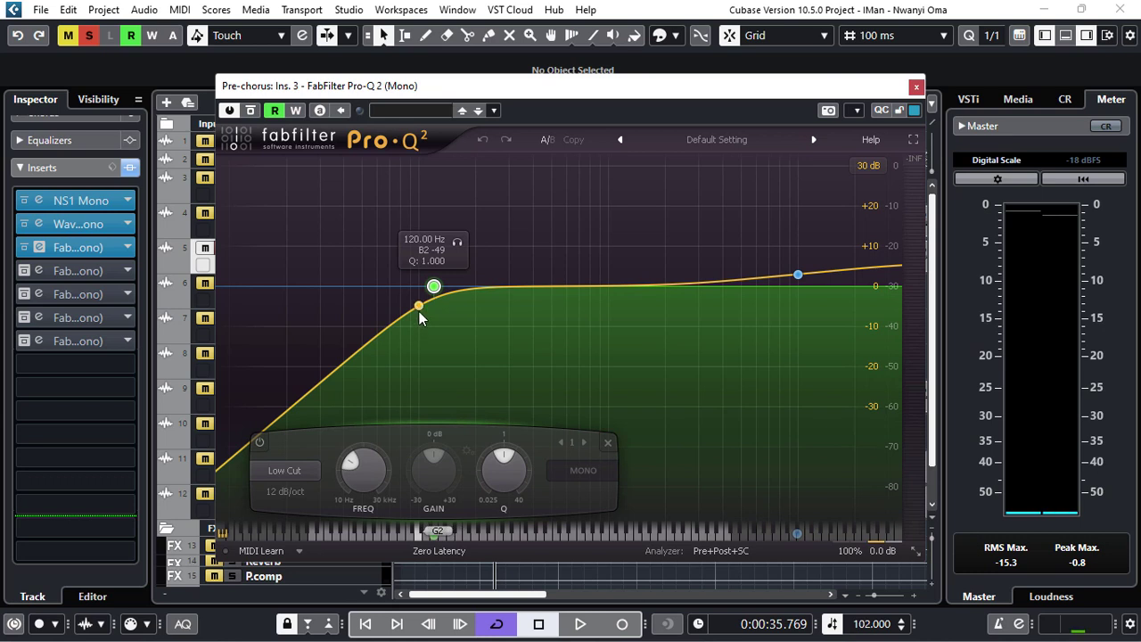
click(797, 276)
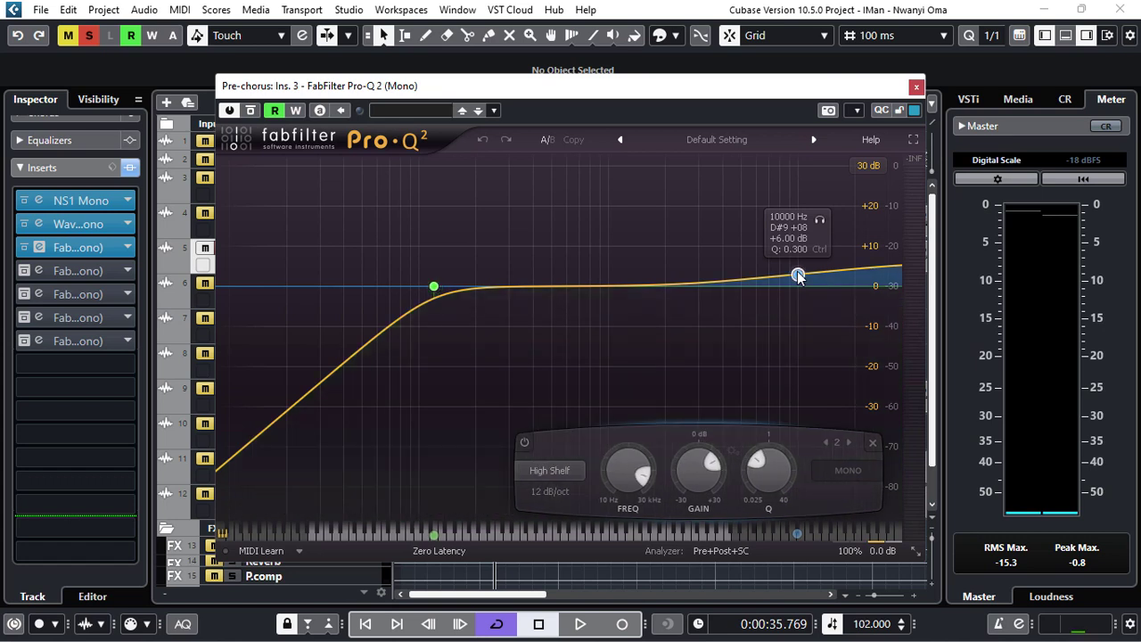
click(915, 88)
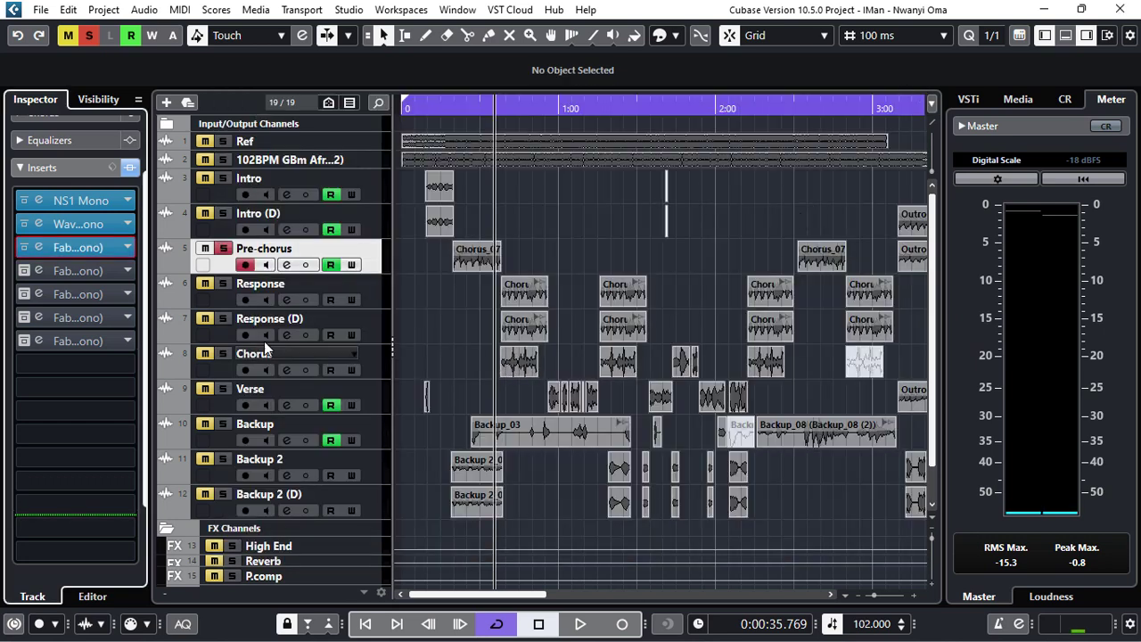
Reopen FabFilter Pro-Q 2 and play the pre-chorus vocal comparing it bypassed and active, then close the plug-in.
click(51, 251)
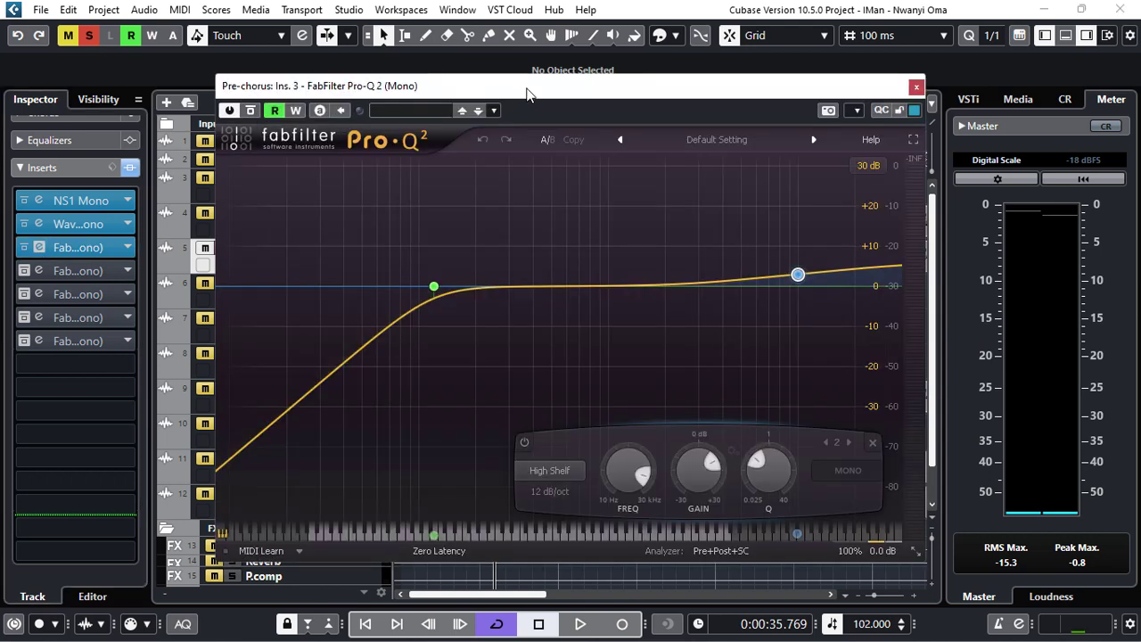
drag(526, 94, 862, 70)
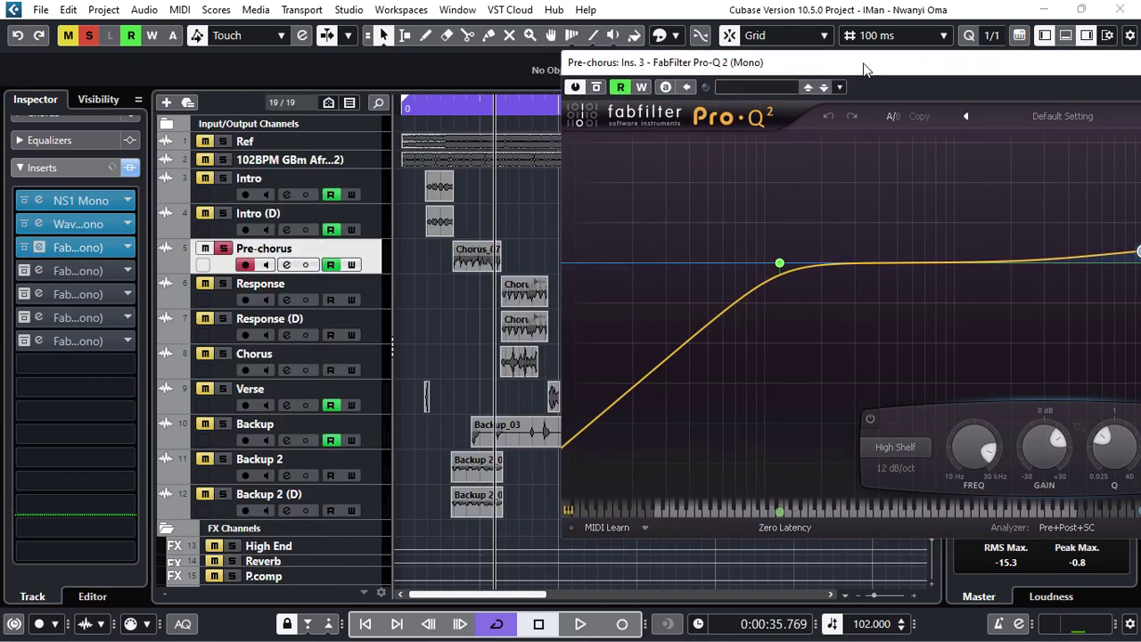
click(453, 109)
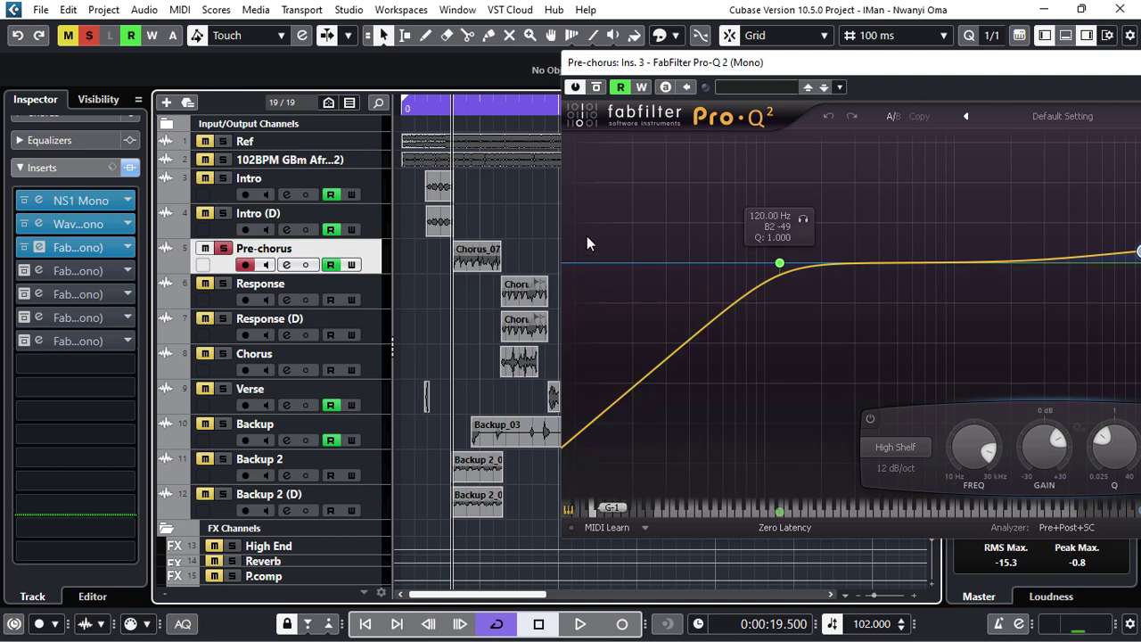
click(597, 86)
key(space)
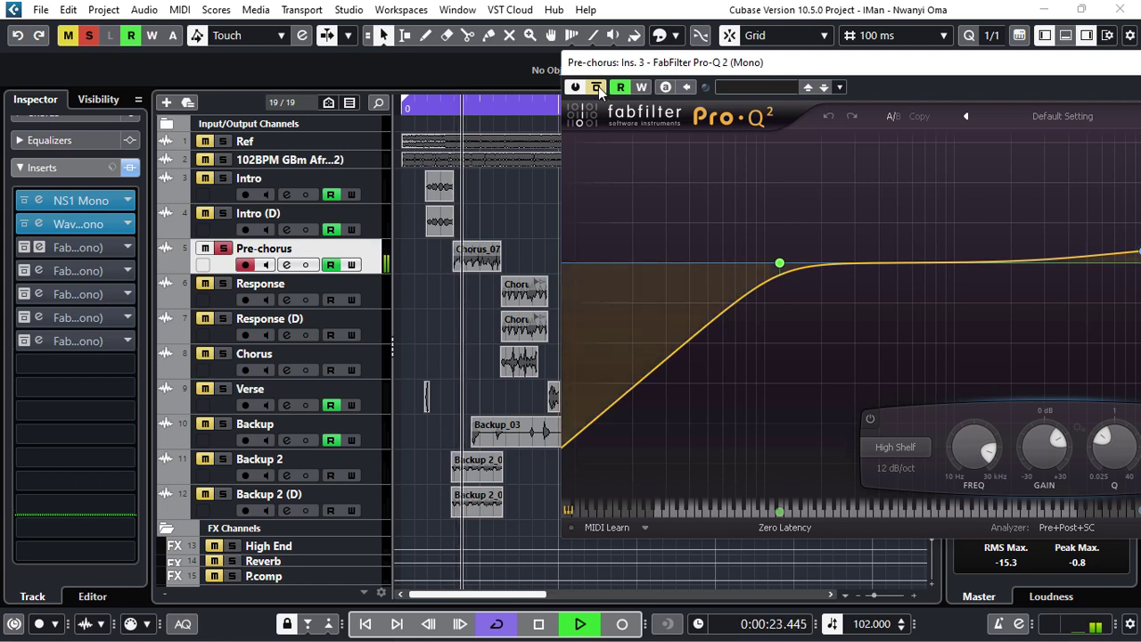
click(597, 86)
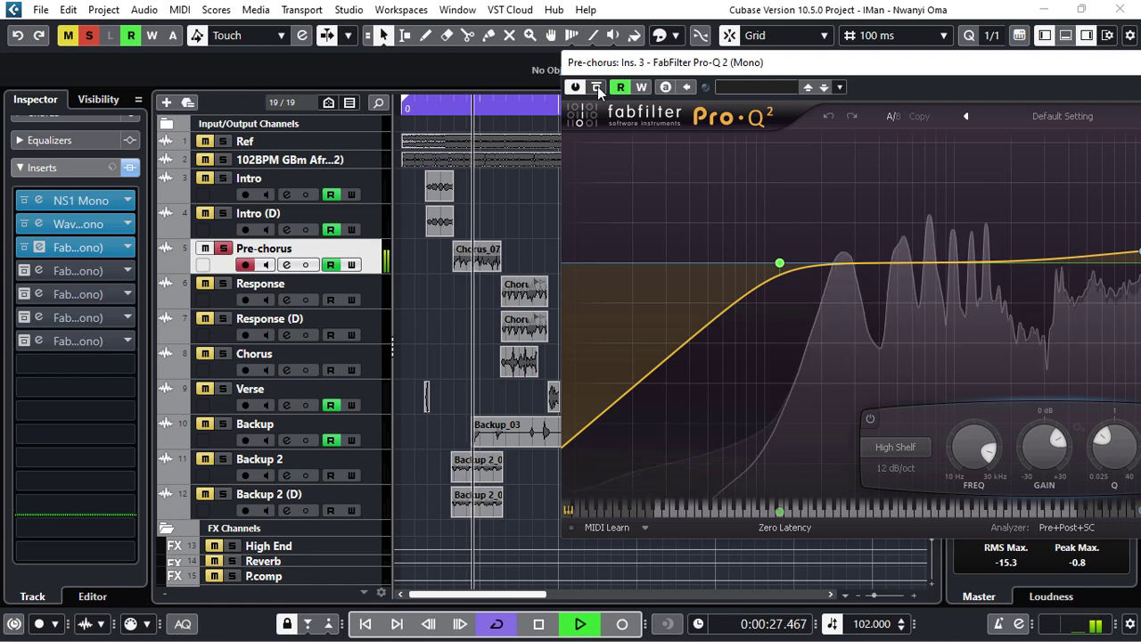
click(597, 86)
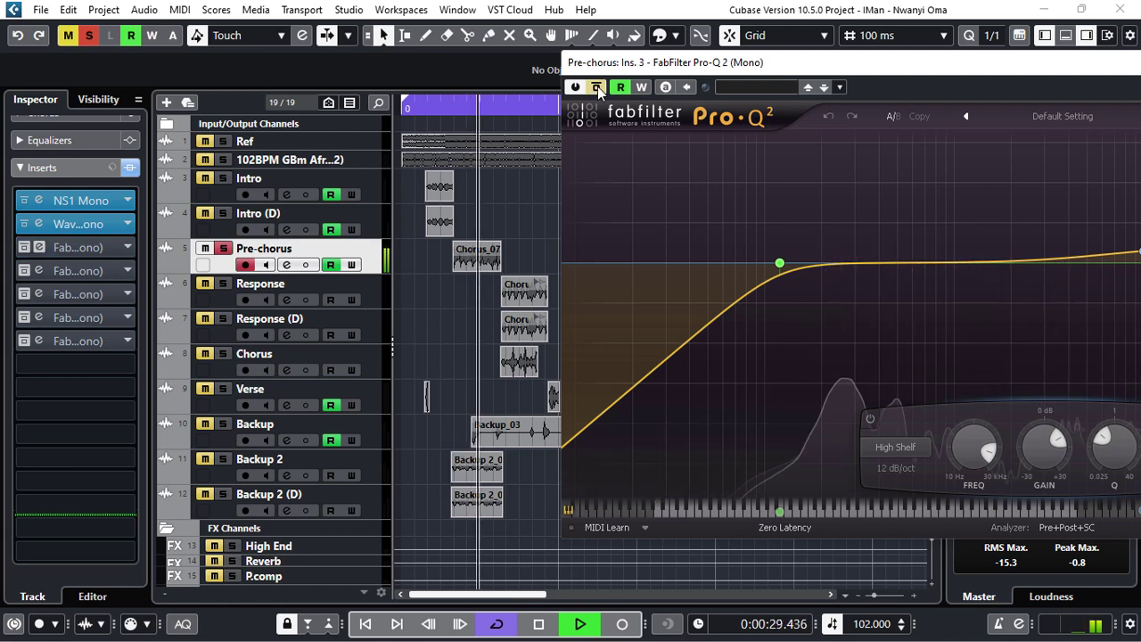
click(597, 87)
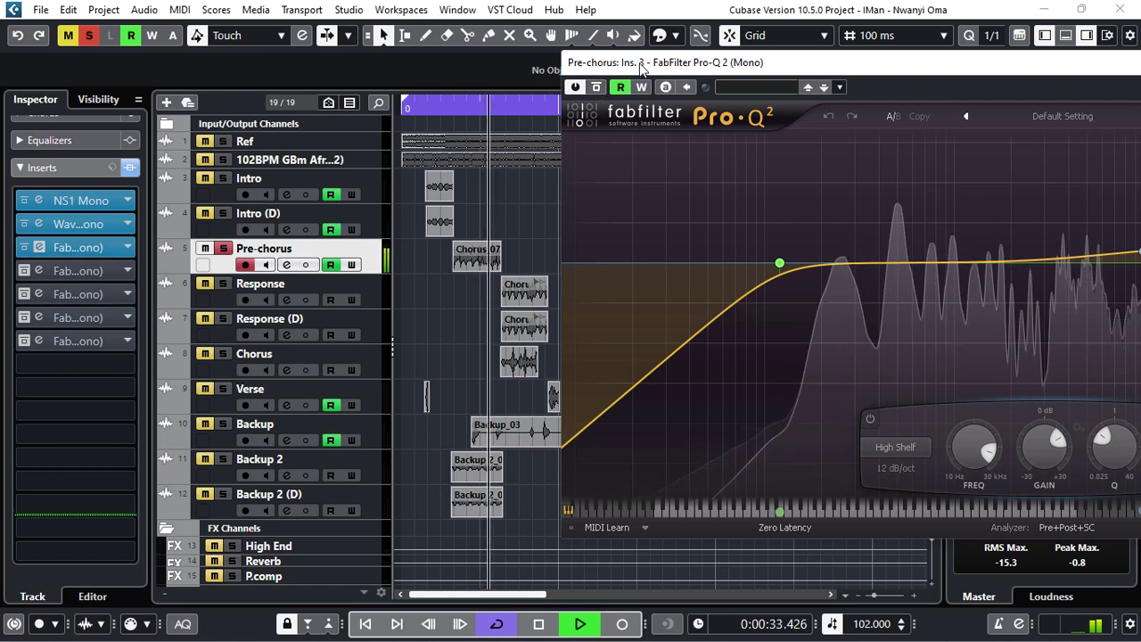
drag(640, 69, 562, 50)
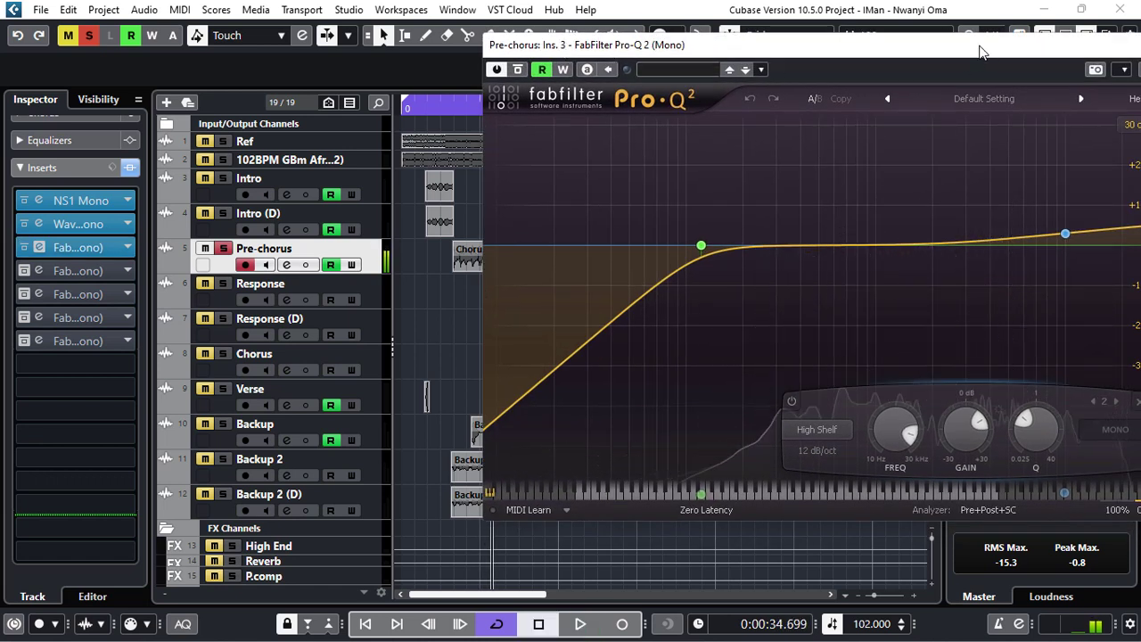
drag(979, 47, 839, 61)
click(1044, 60)
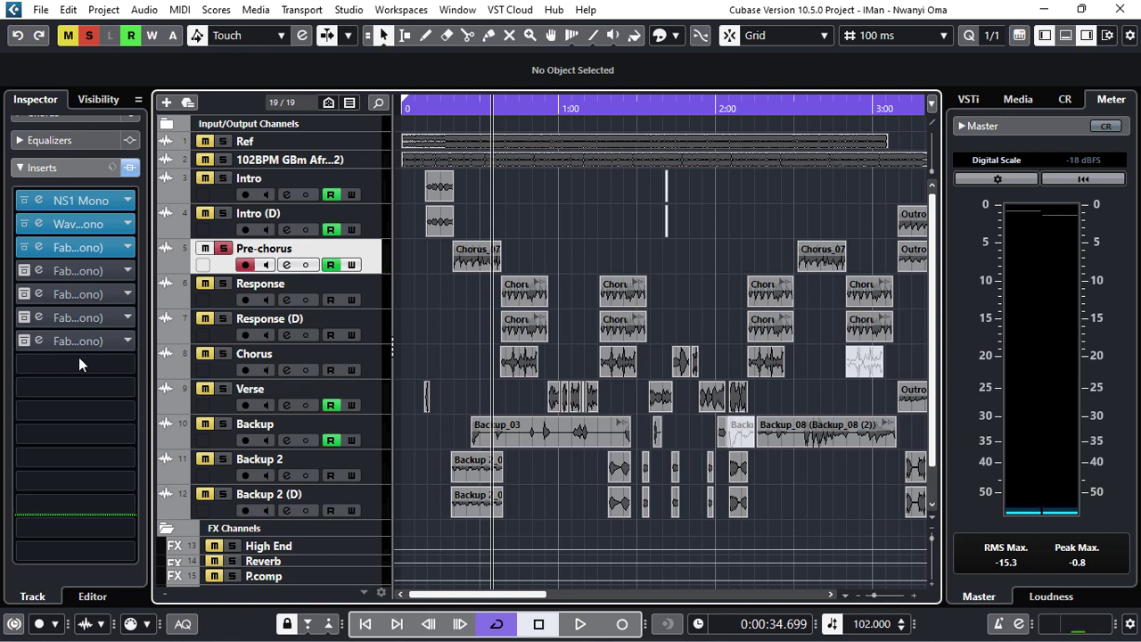
Activate and open the fourth insert, FabFilter Pro-C 2, on the Pre-chorus track and audition the vocal from the start of the pre-chorus.
click(22, 272)
click(38, 271)
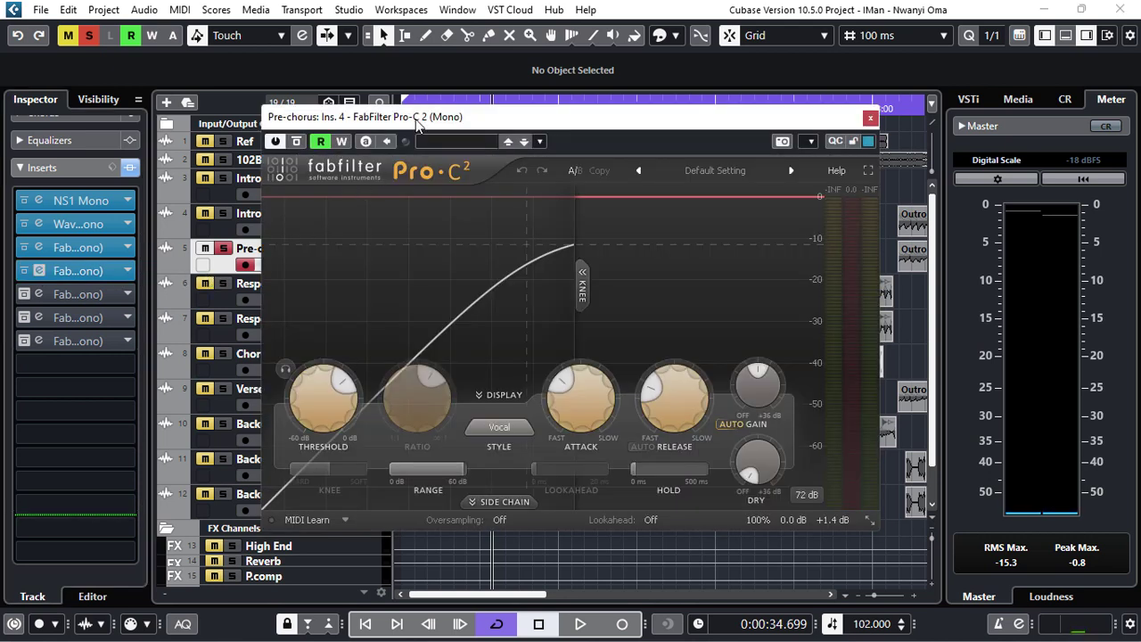
drag(419, 118, 664, 118)
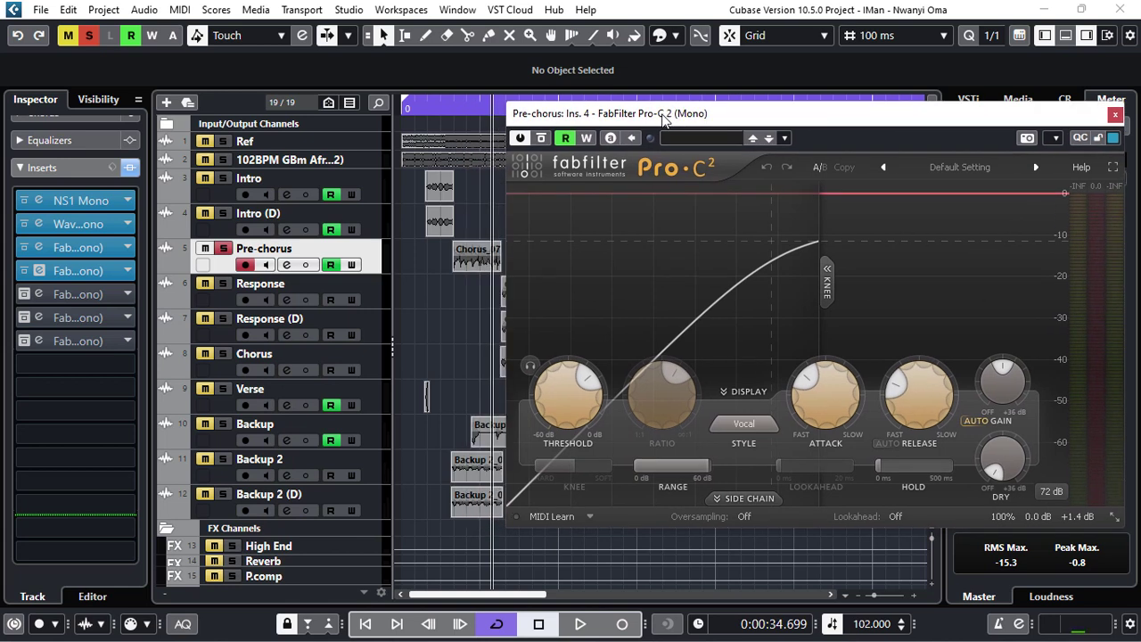
mouse_move(543, 401)
drag(674, 117, 704, 89)
key(space)
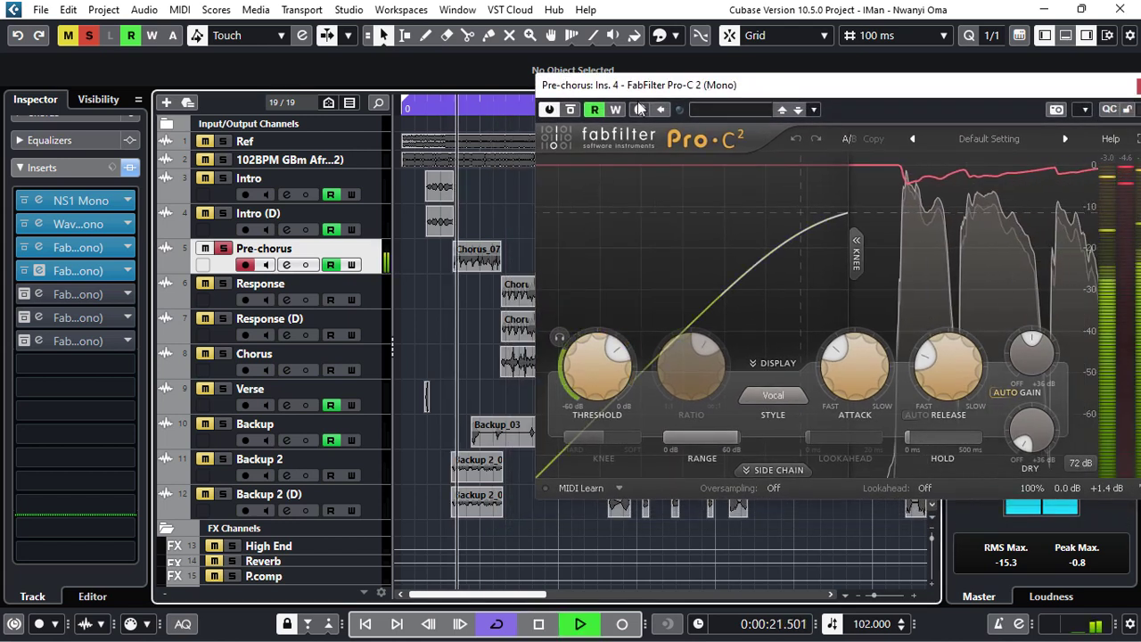
Compare the playing vocal with the fourth insert's Pro-C 2 bypassed and active, then review its settings once more and close it.
drag(638, 85, 607, 89)
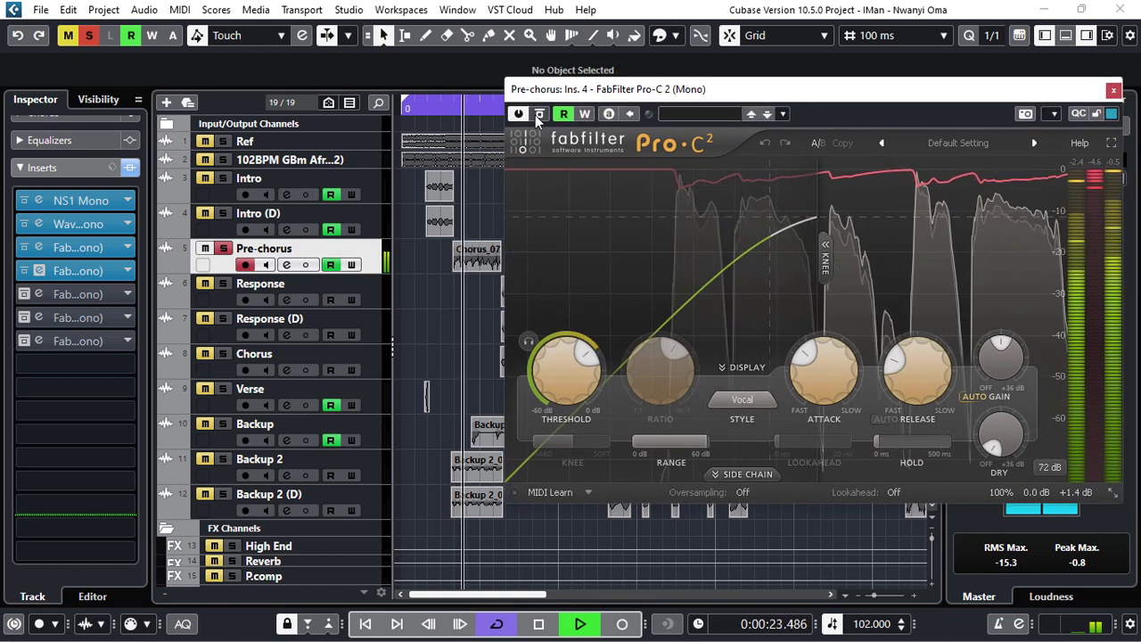
click(539, 114)
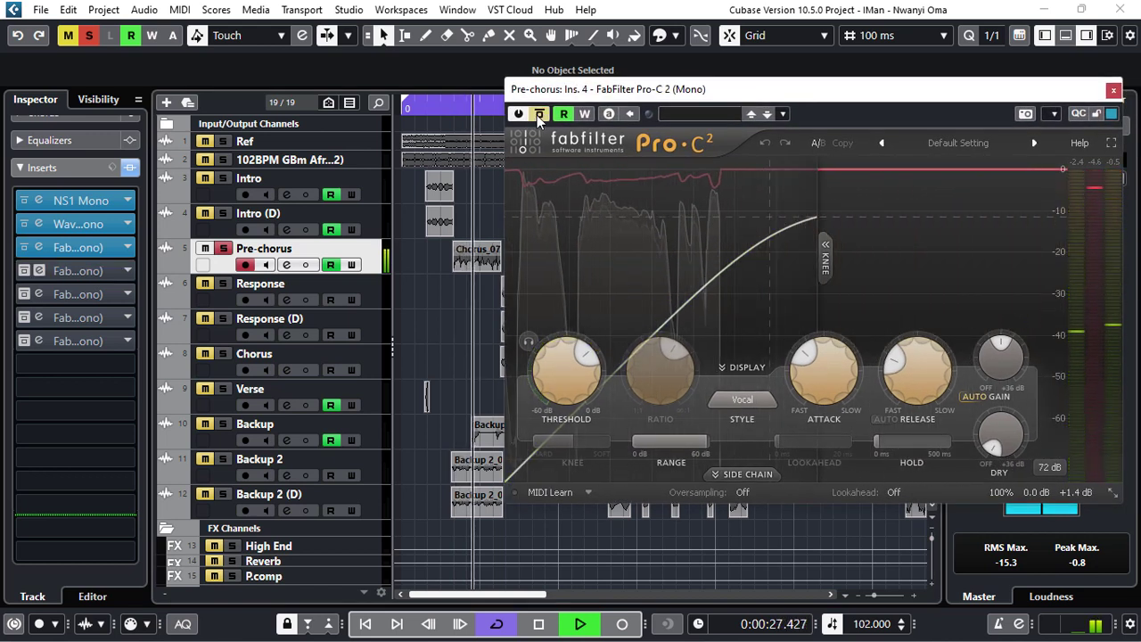
click(539, 115)
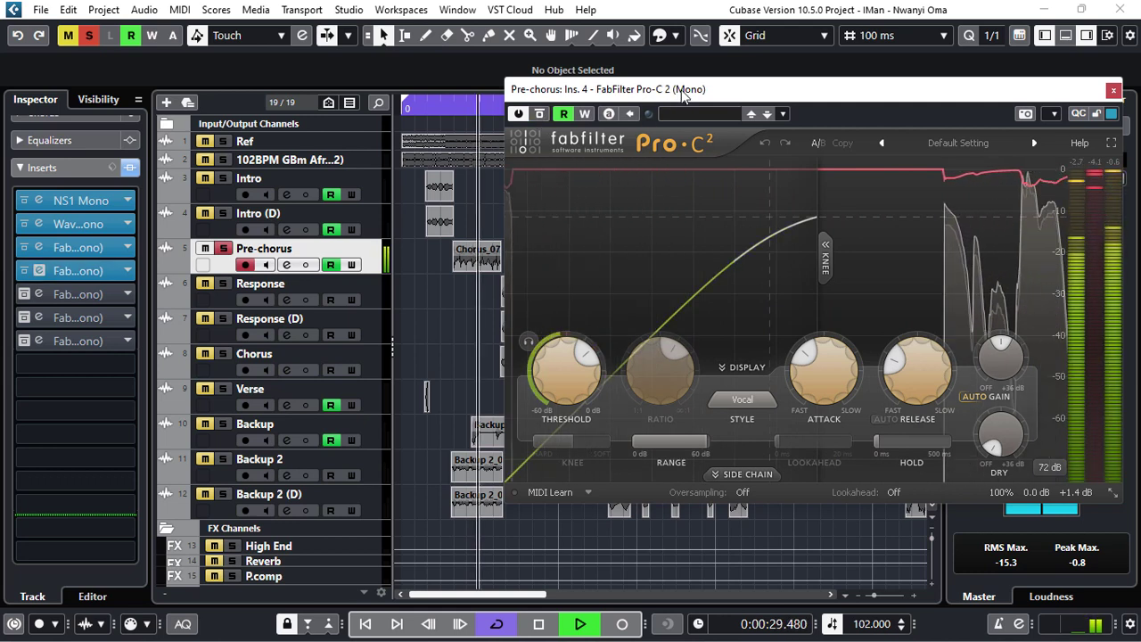
drag(701, 97, 562, 105)
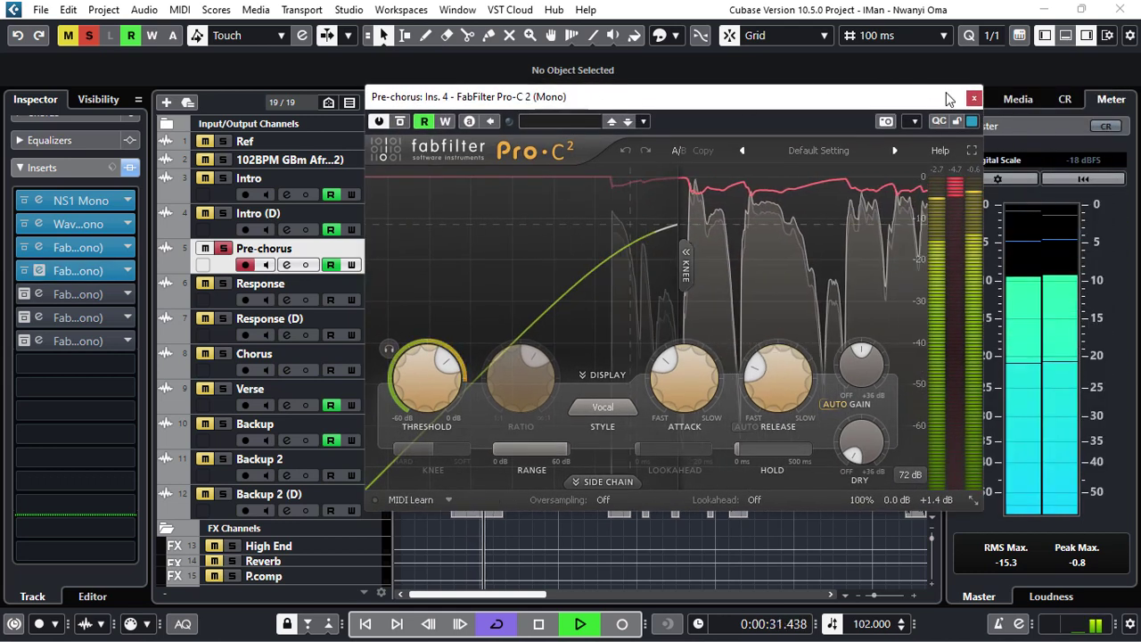
click(973, 98)
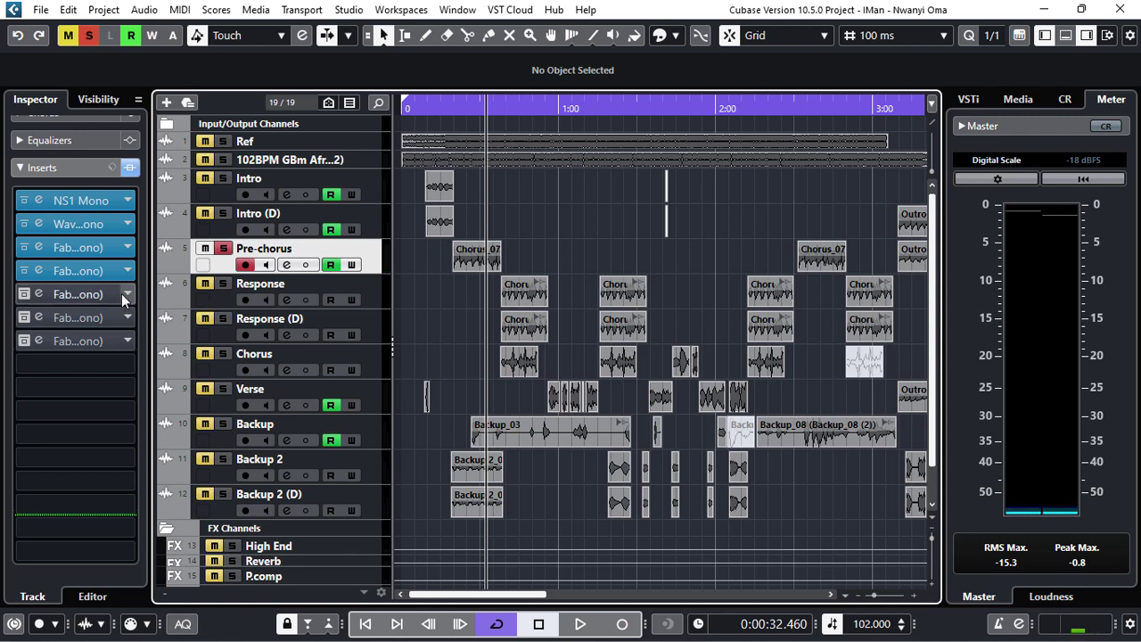
click(38, 270)
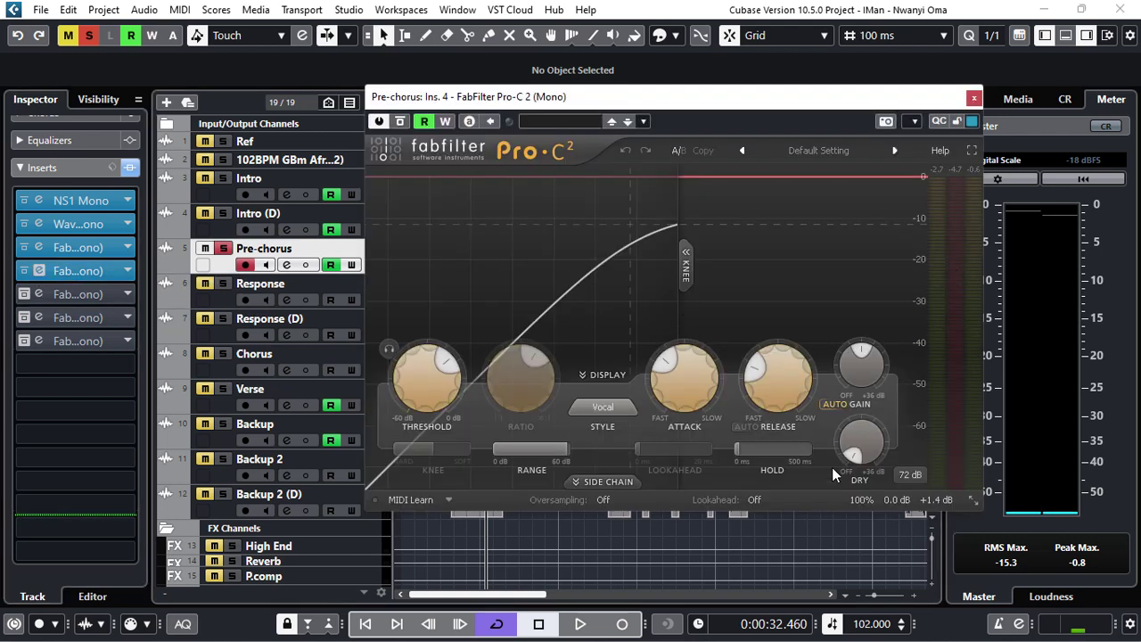
click(974, 98)
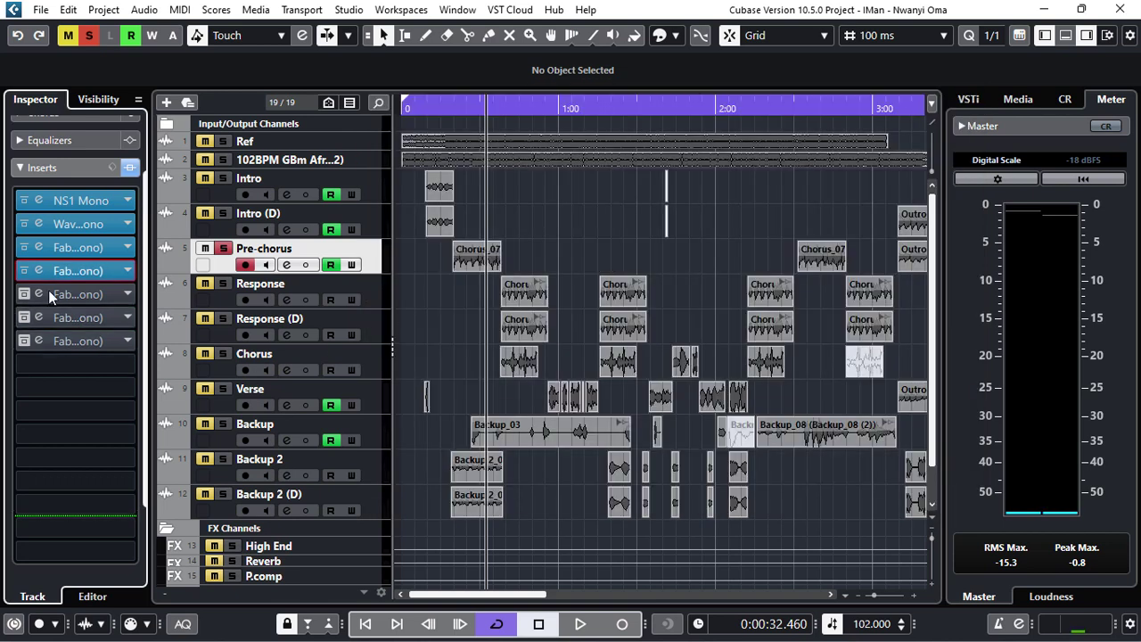
Activate the fifth insert, a second FabFilter Pro-C 2, audition the pre-chorus vocal through it, and close the plug-in.
click(25, 294)
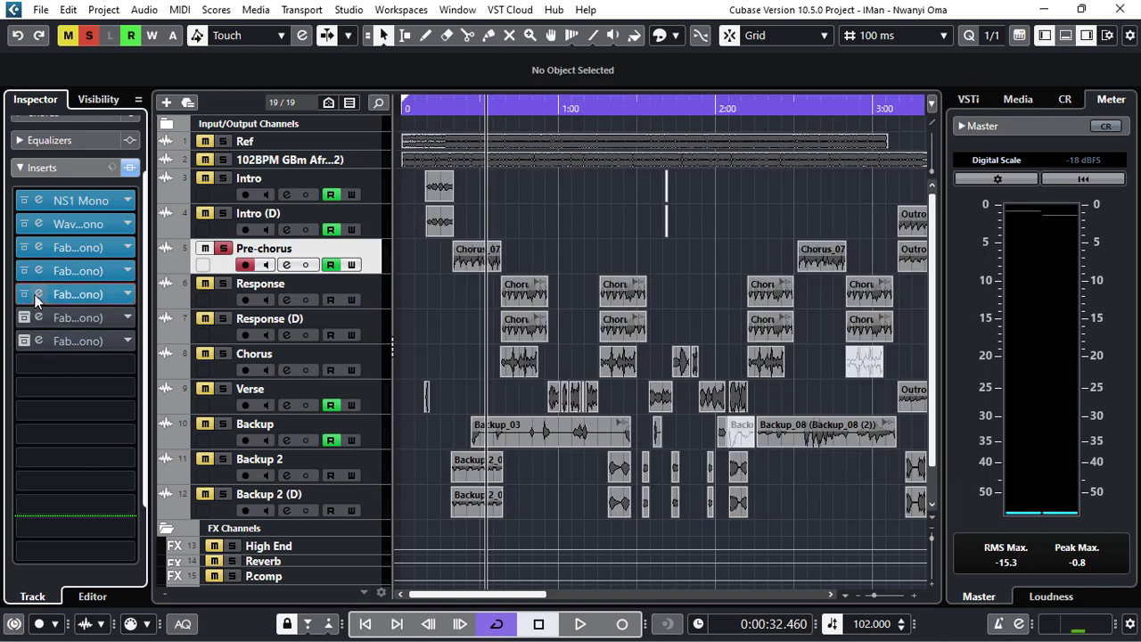
click(37, 295)
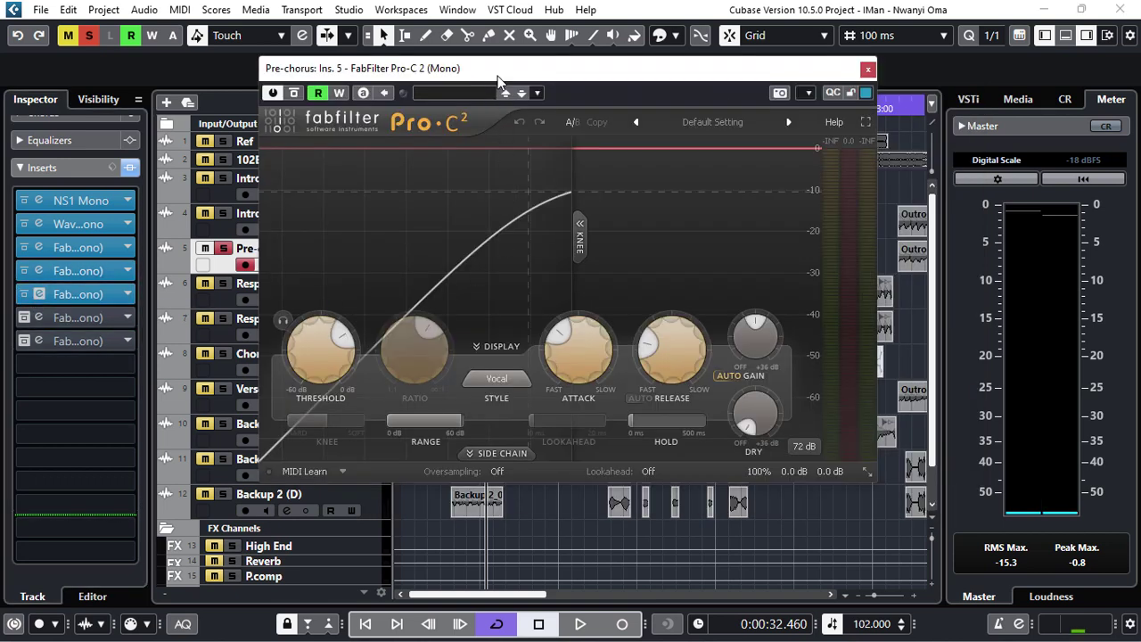
drag(498, 81, 775, 127)
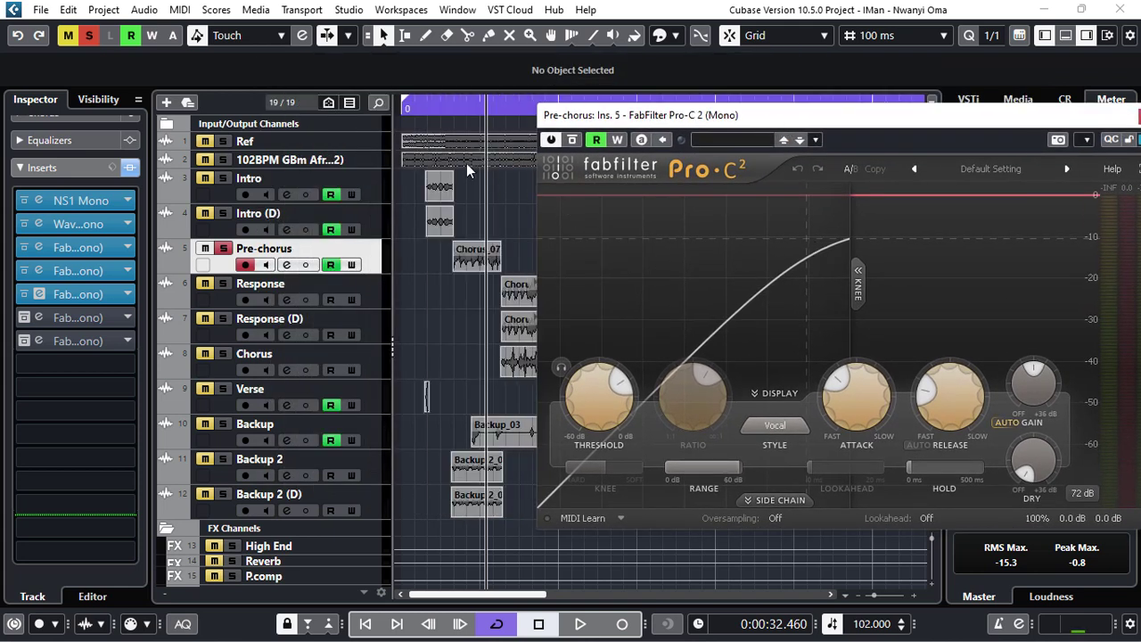
click(450, 109)
key(space)
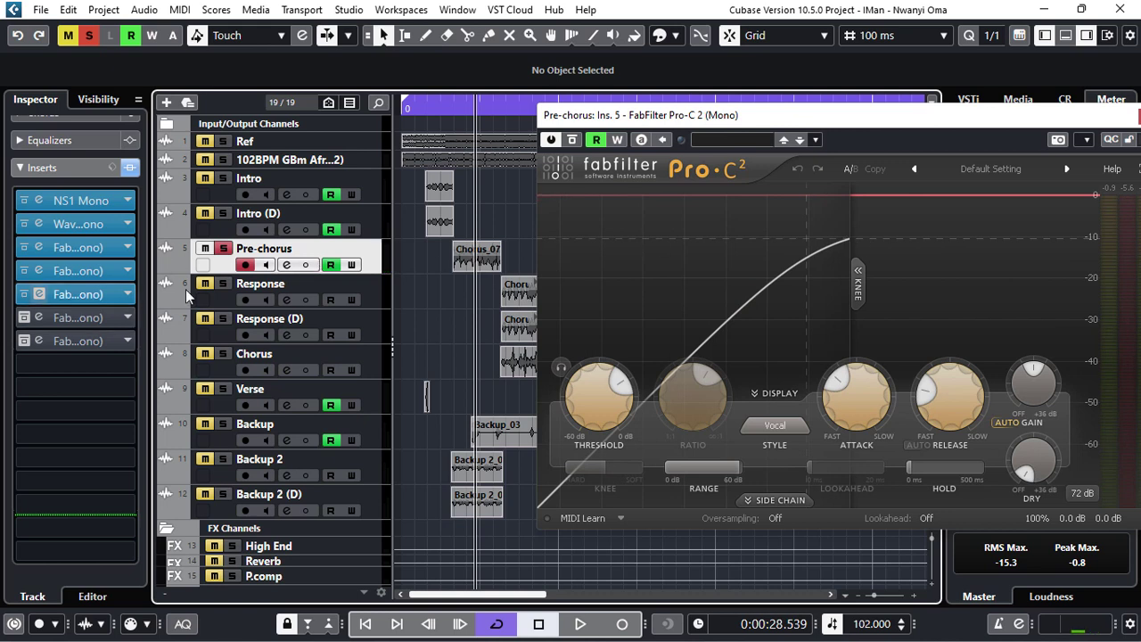
drag(760, 117, 616, 93)
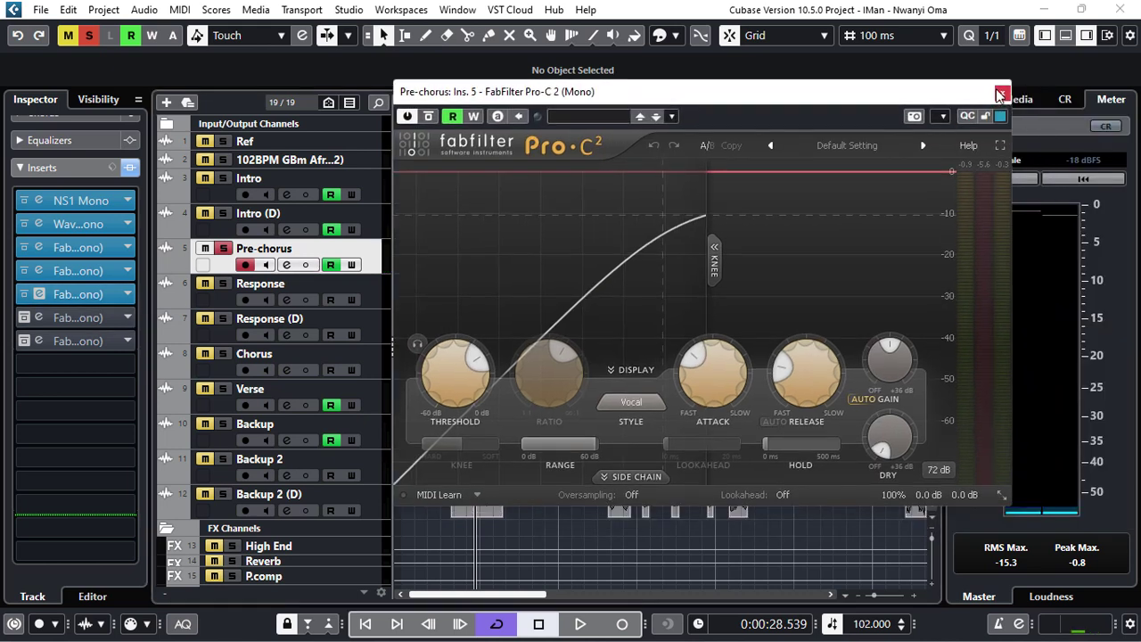
click(1001, 93)
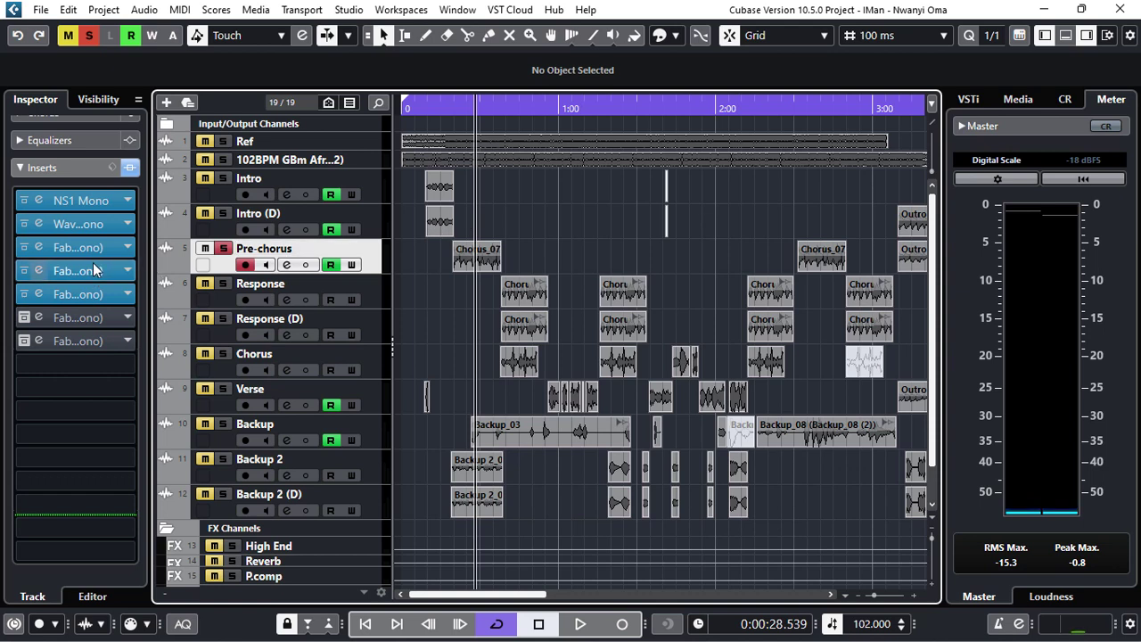
Activate and open the sixth insert, FabFilter Pro-DS, on the Pre-chorus track and examine its threshold and range settings.
click(23, 318)
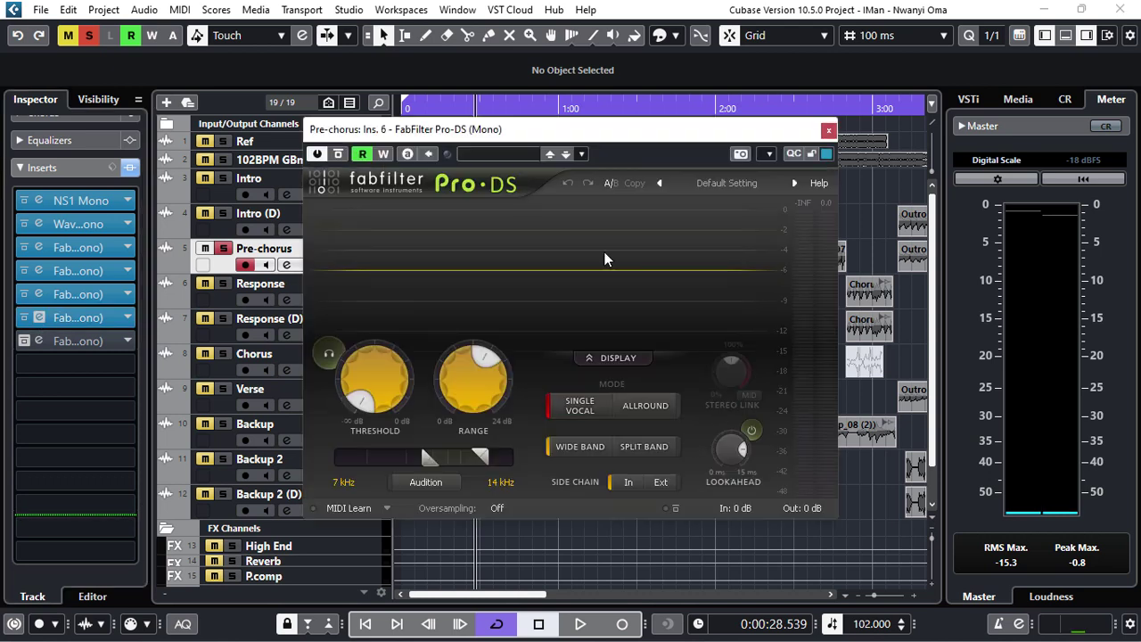
drag(566, 138, 683, 106)
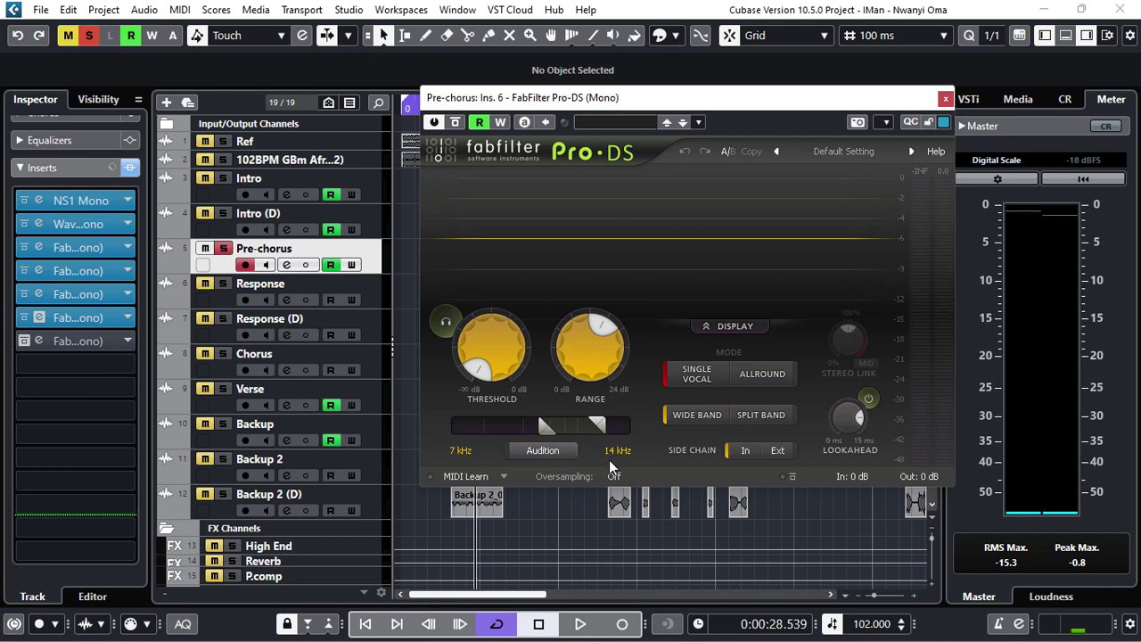
mouse_move(489, 358)
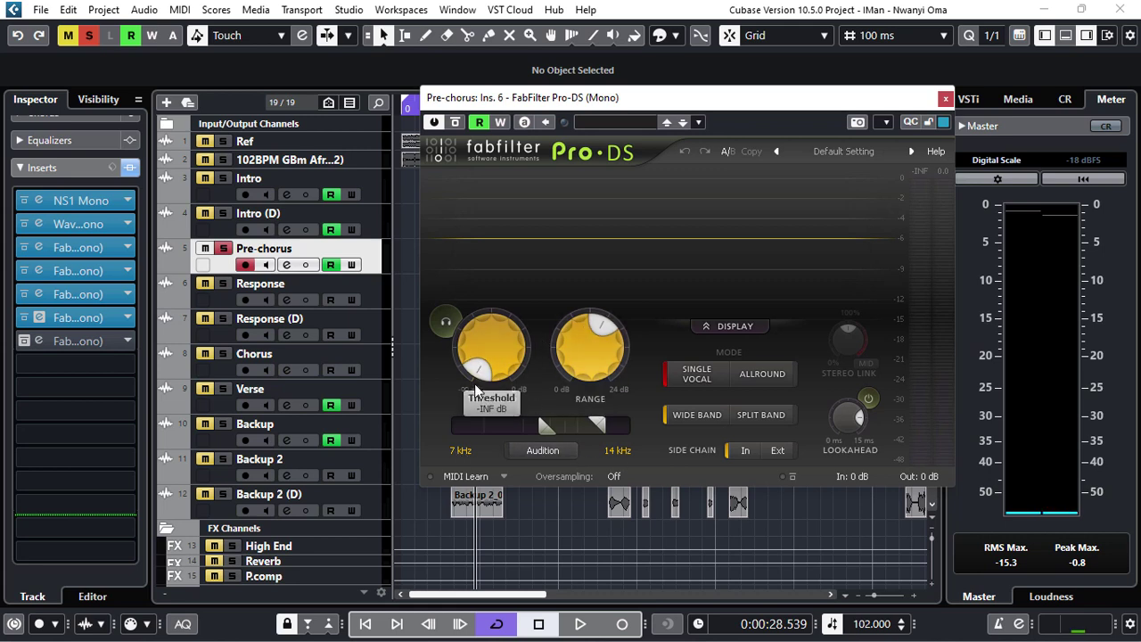
mouse_move(573, 336)
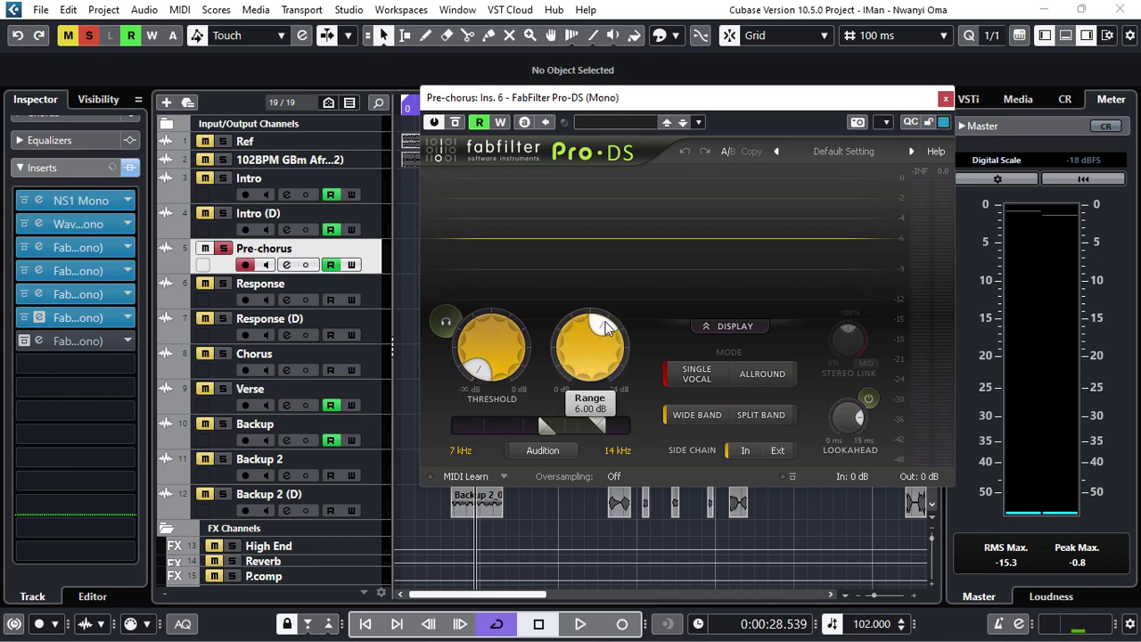
drag(617, 111, 796, 210)
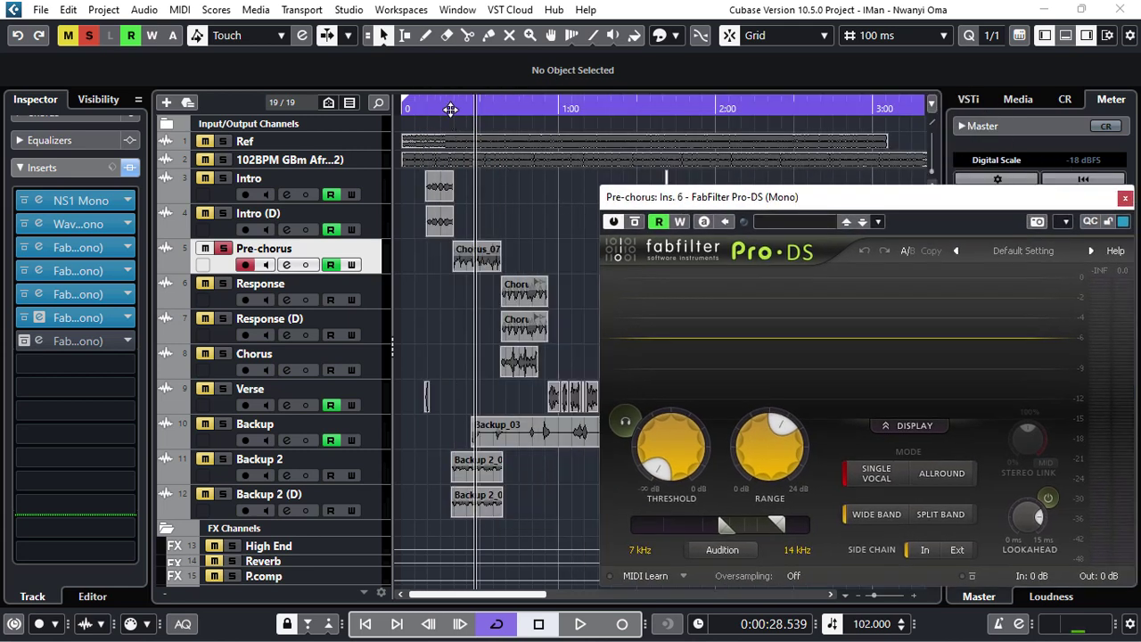
Play the vocal from the start of the pre-chorus comparing FabFilter Pro-DS bypassed and active, then stop playback.
click(450, 109)
key(space)
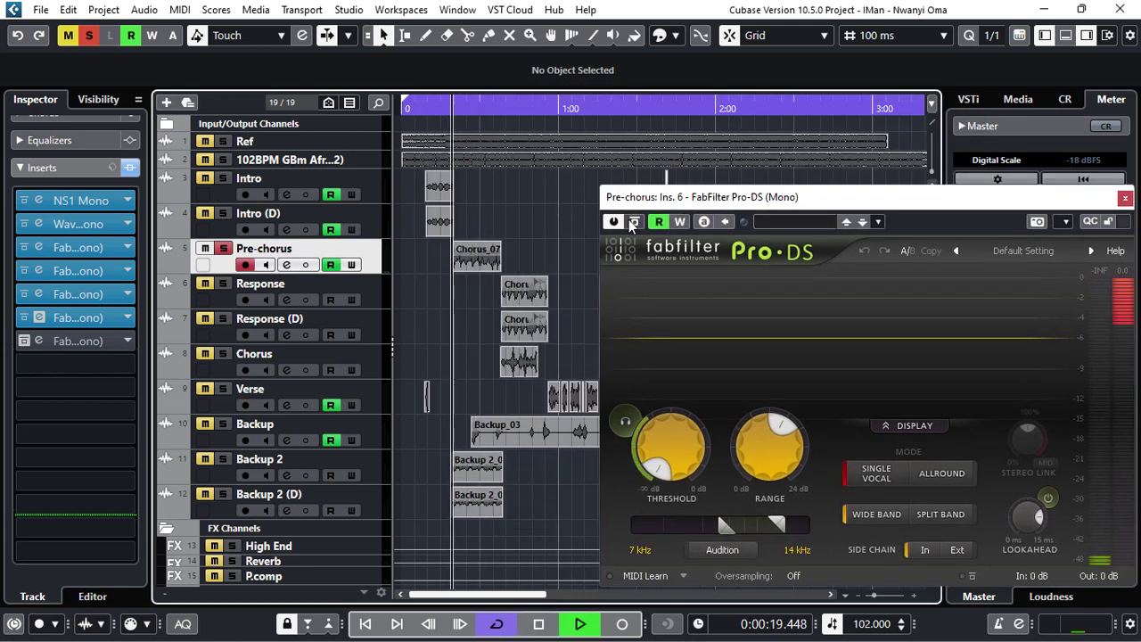
click(632, 221)
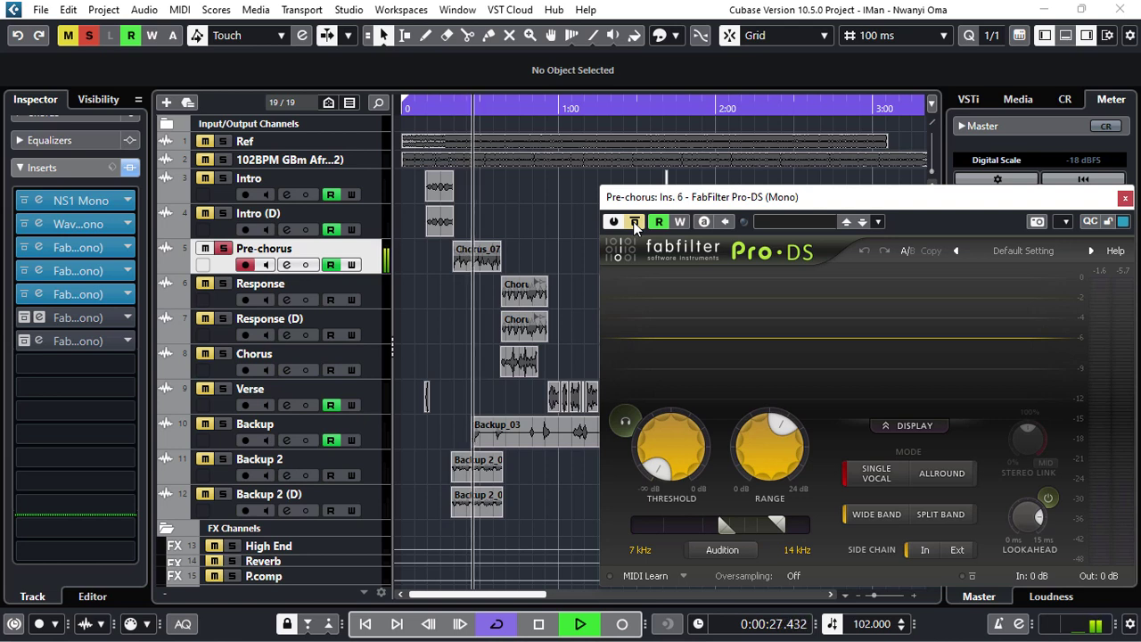
click(634, 223)
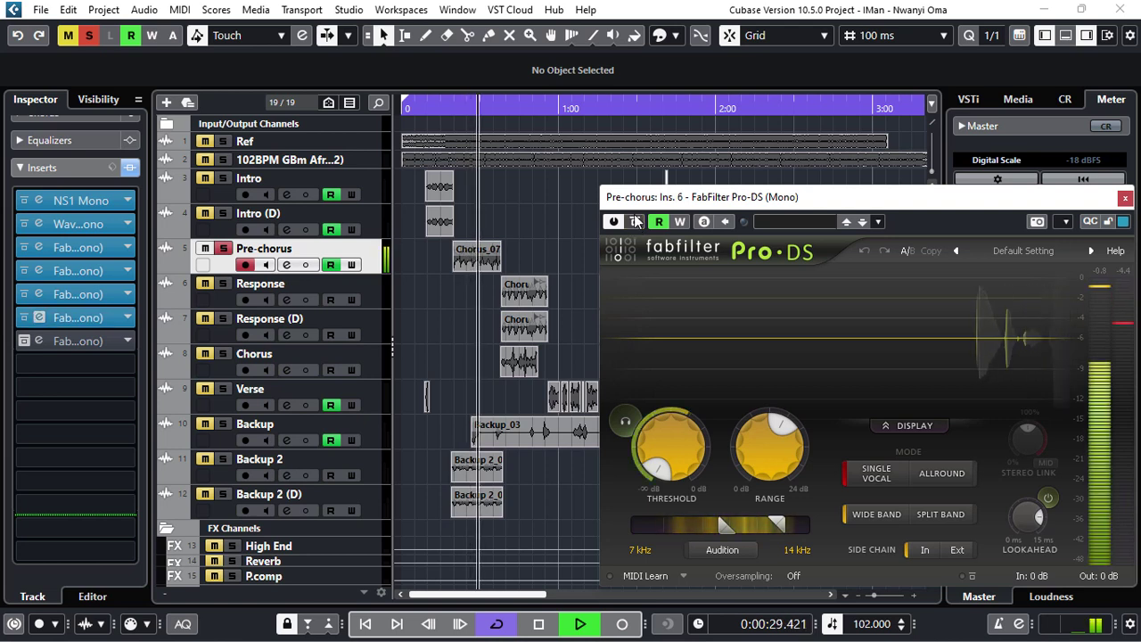
drag(660, 197, 597, 143)
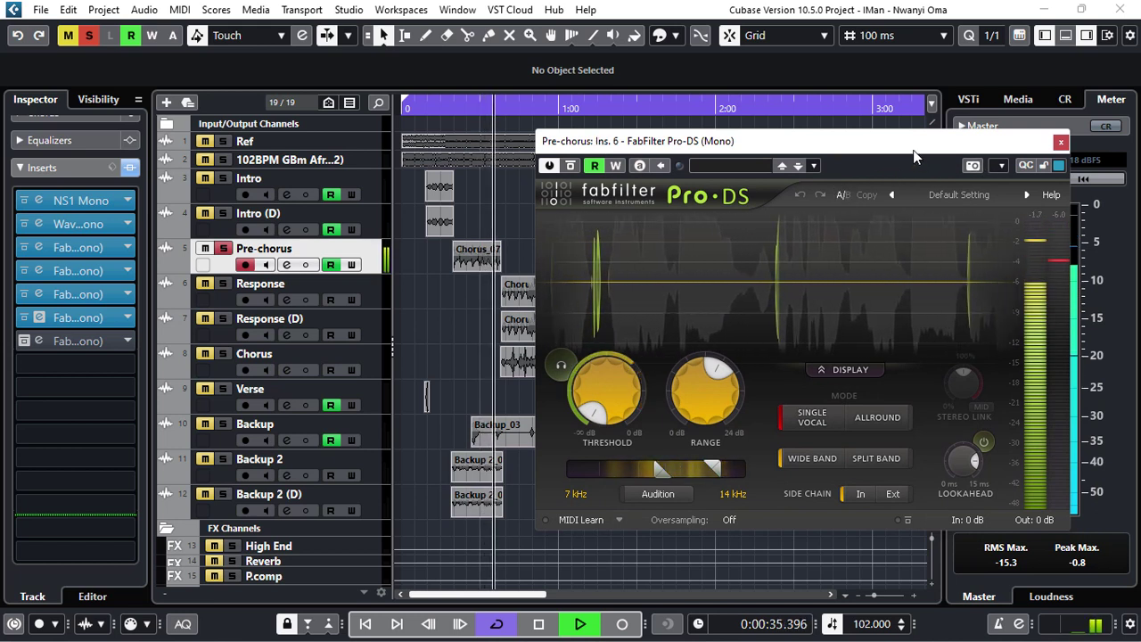
key(space)
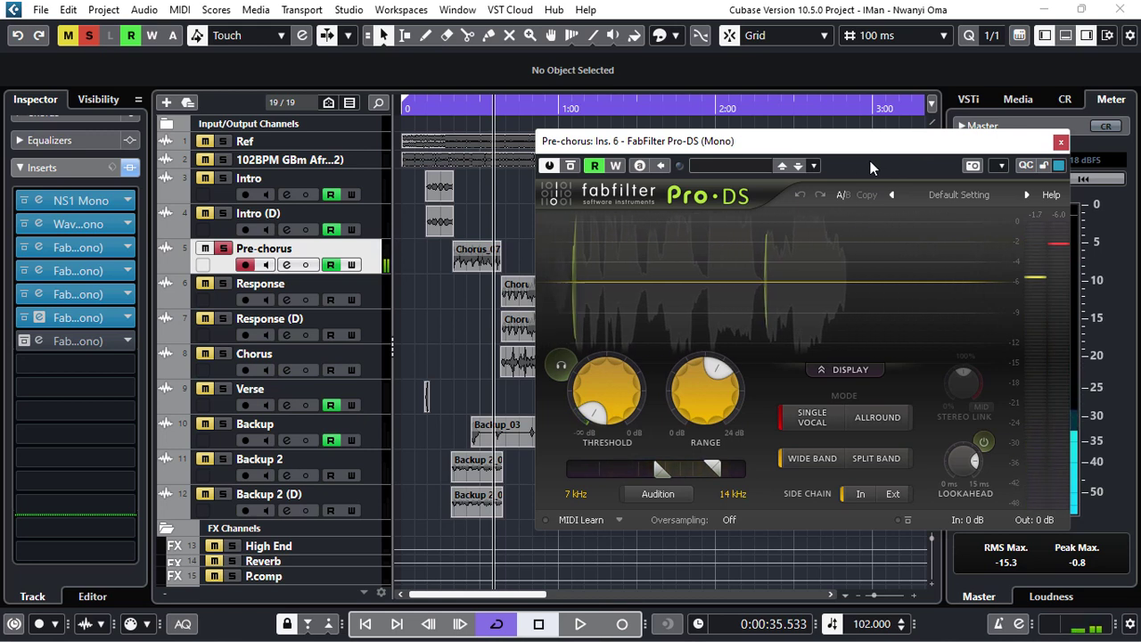
Close FabFilter Pro-DS, then activate and open the seventh insert, FabFilter Saturn, on the Pre-chorus track.
drag(871, 167, 692, 172)
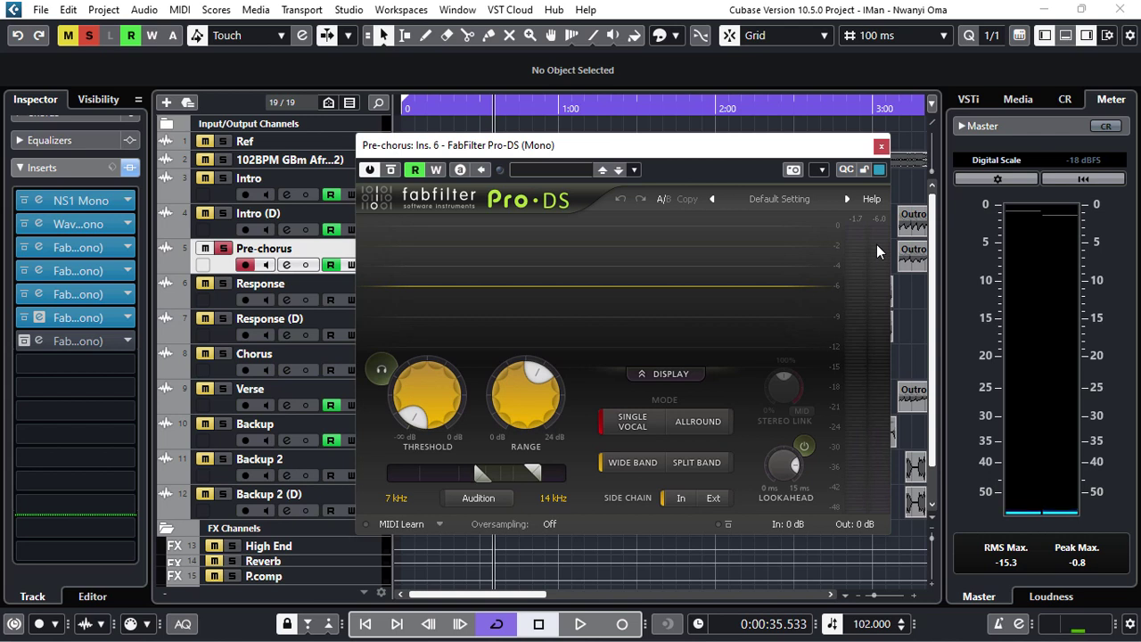
click(880, 147)
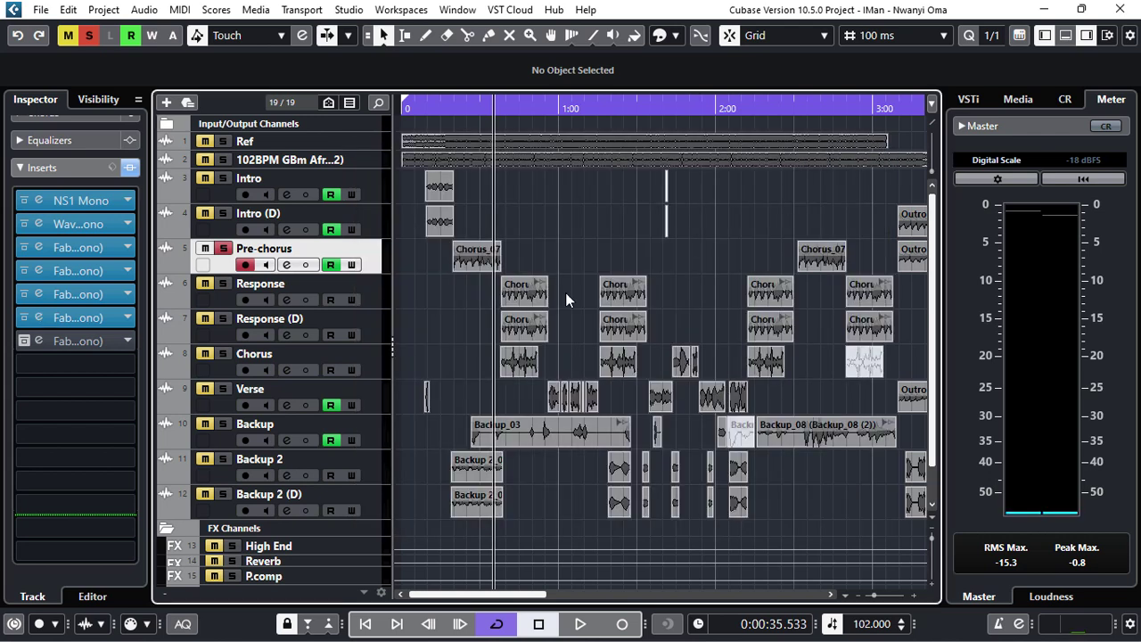
click(23, 340)
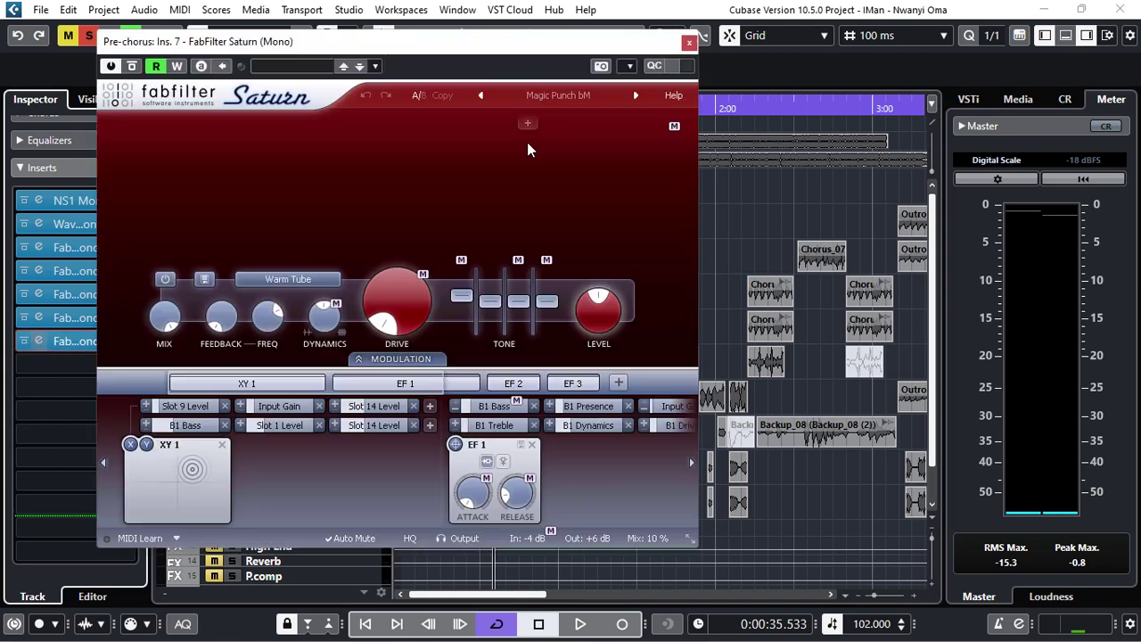
drag(531, 54, 812, 44)
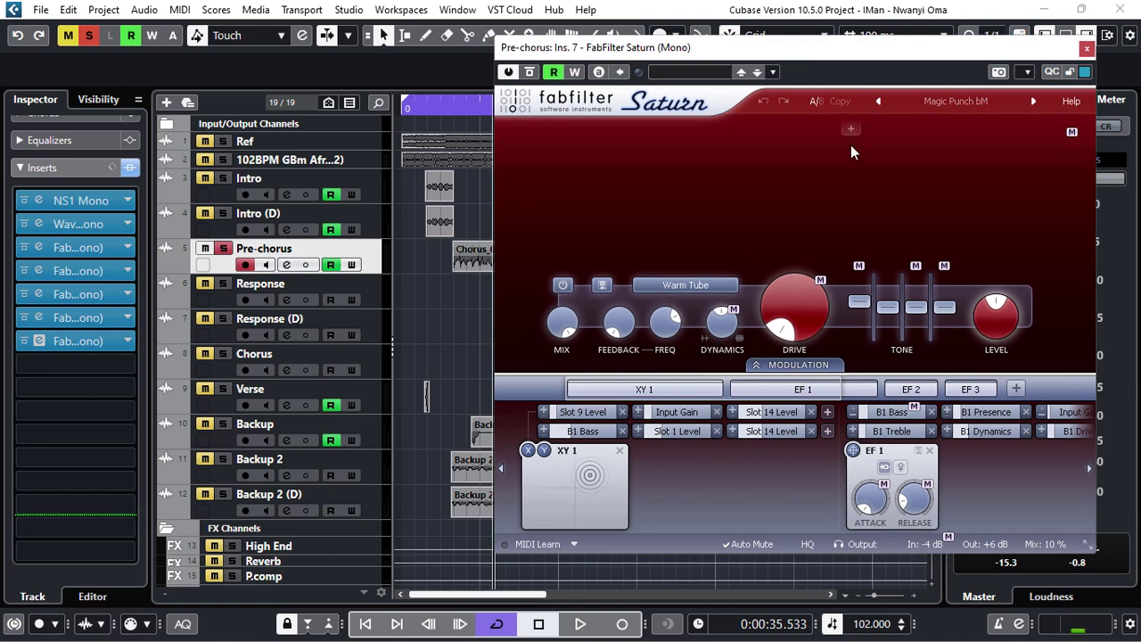
Locate the Magic Punch bM preset under Allround, Crisp and Mid Saturation in Saturn's preset list, then close the plug-in without changing the preset.
click(977, 100)
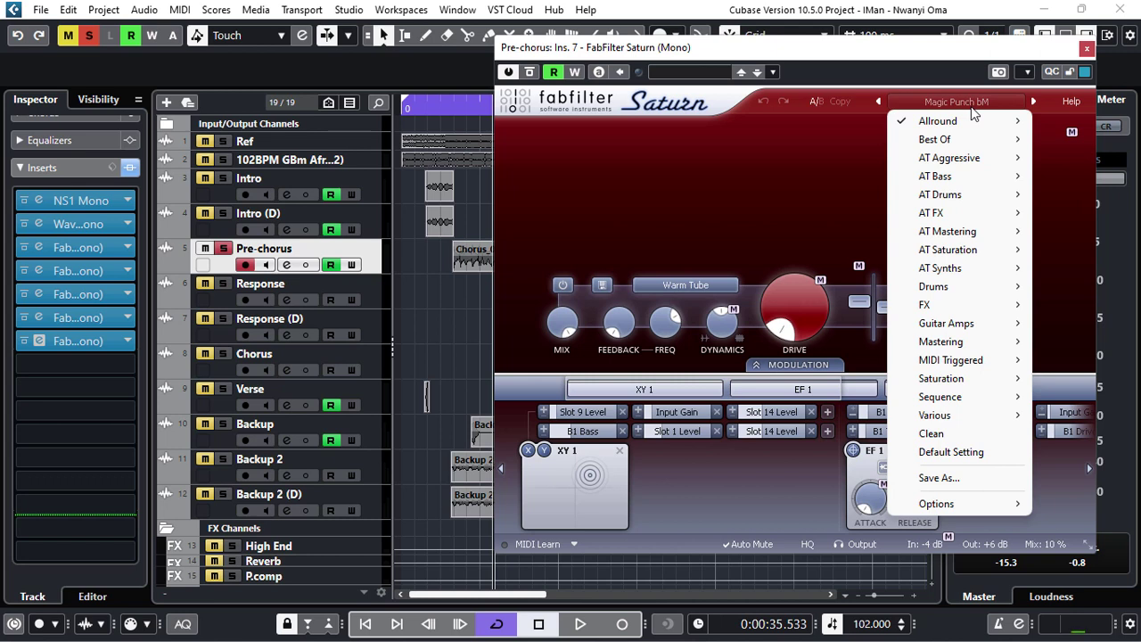
mouse_move(966, 123)
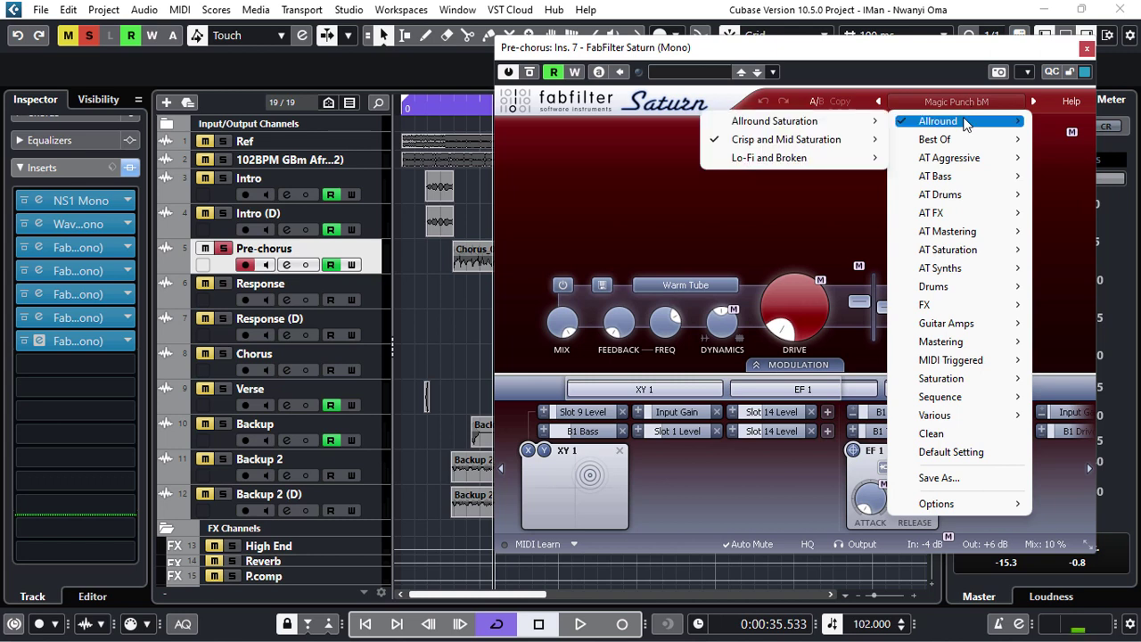
mouse_move(818, 147)
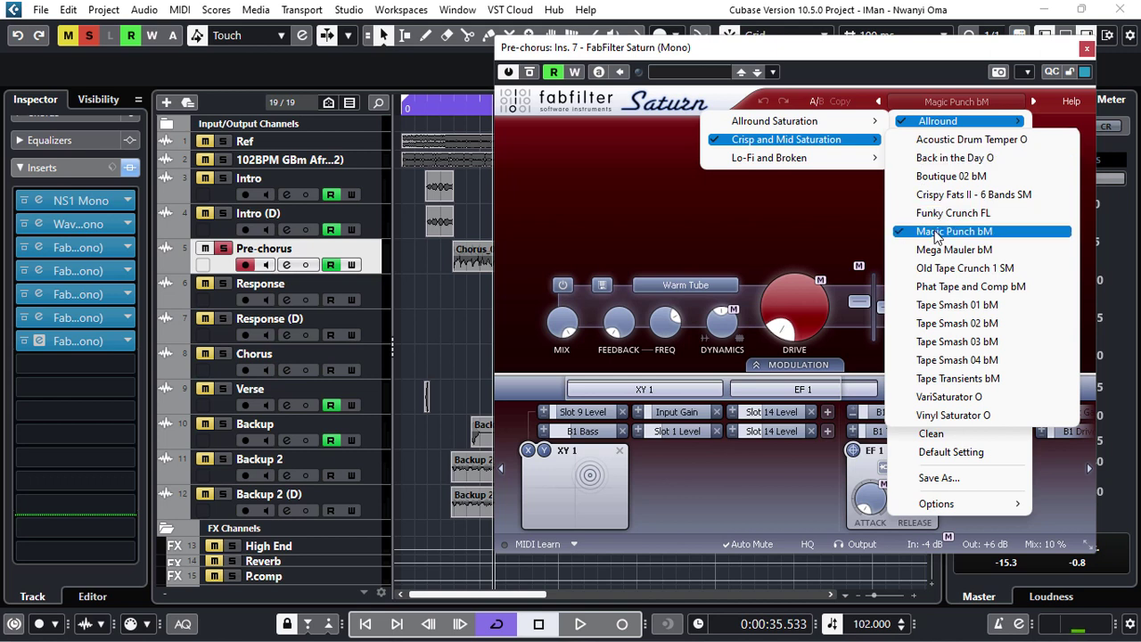
click(914, 53)
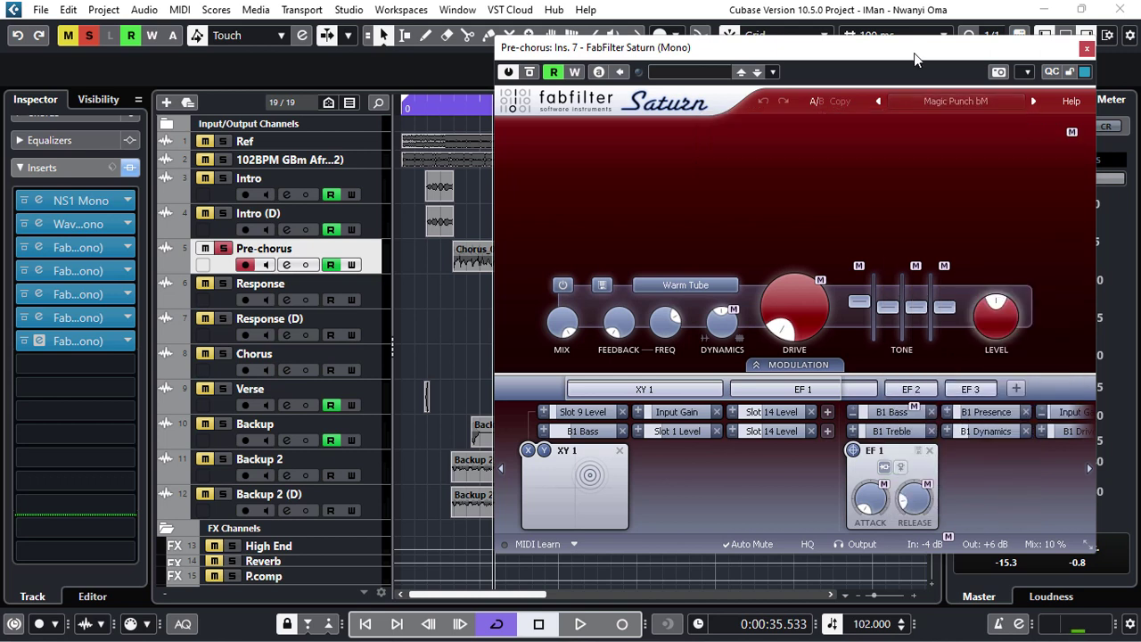
click(1086, 48)
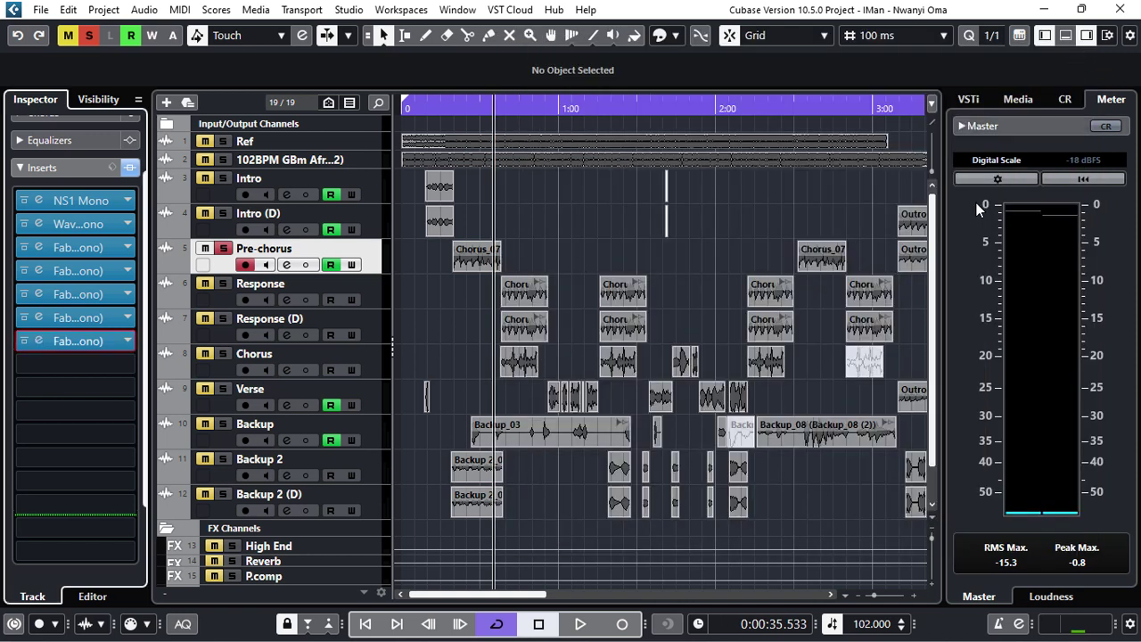
Play the soloed vocal from the start of the pre-chorus, comparing all its inserts bypassed and active, then stop playback.
click(73, 169)
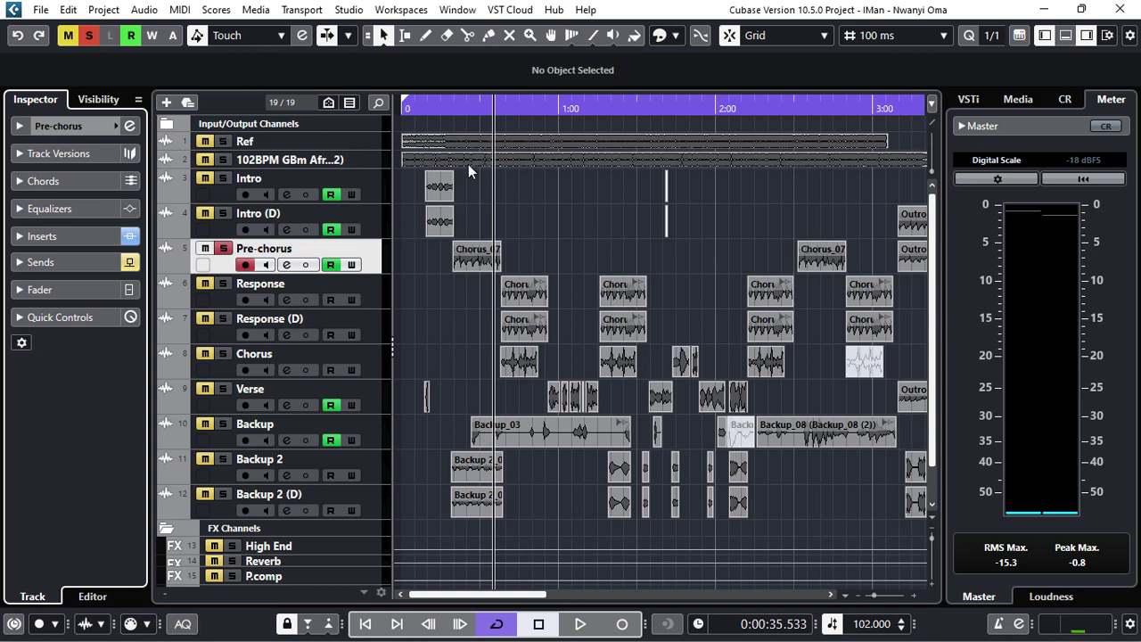
click(451, 109)
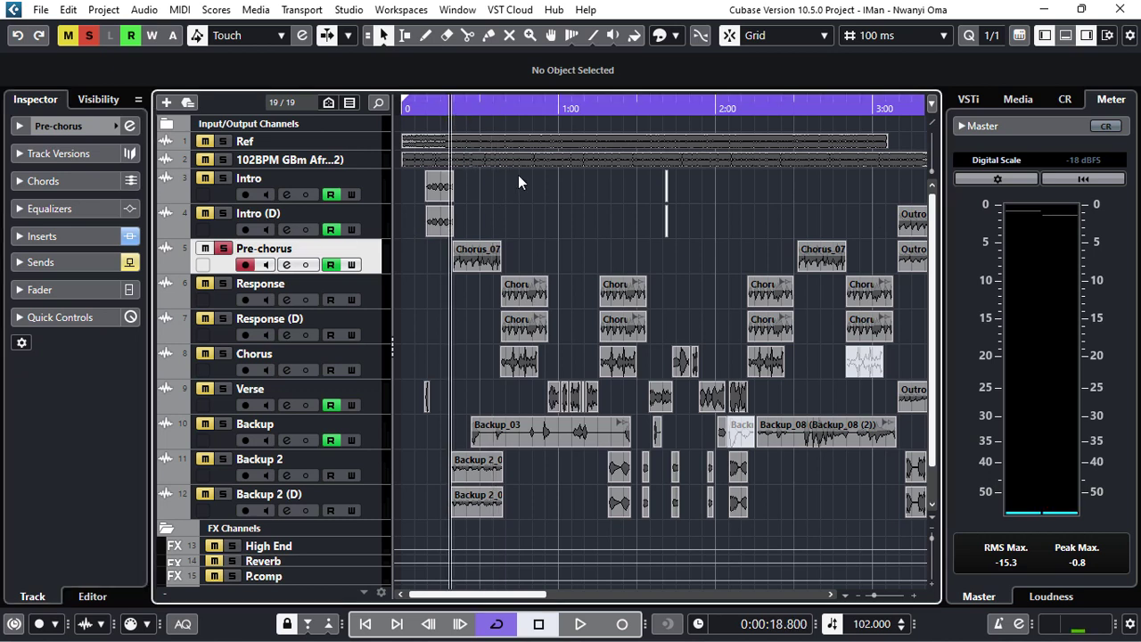
key(space)
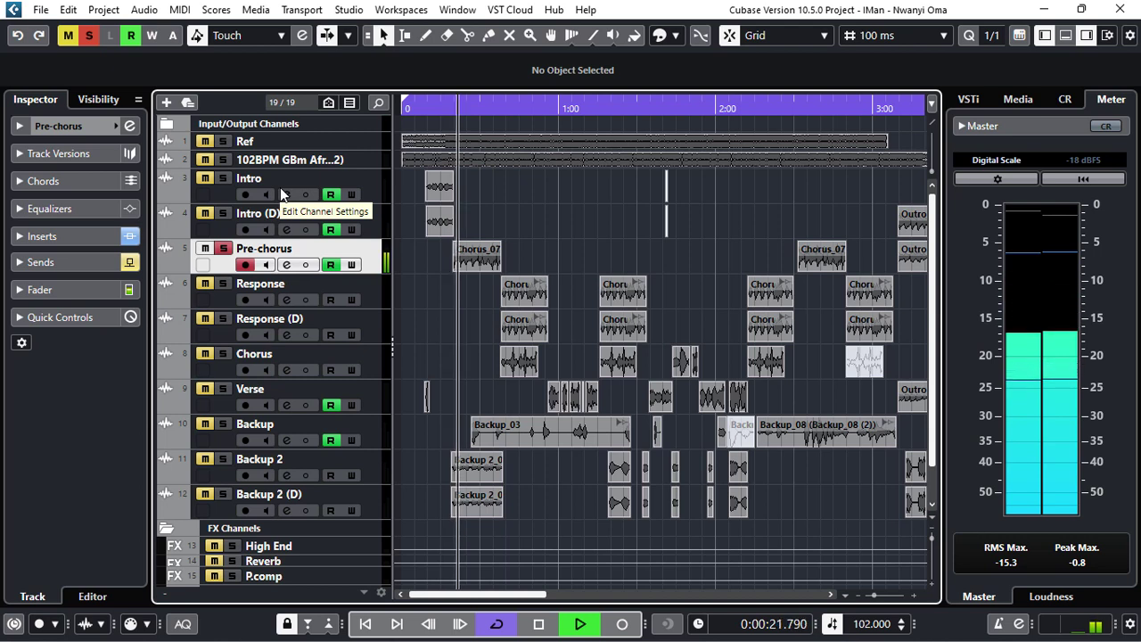
click(131, 237)
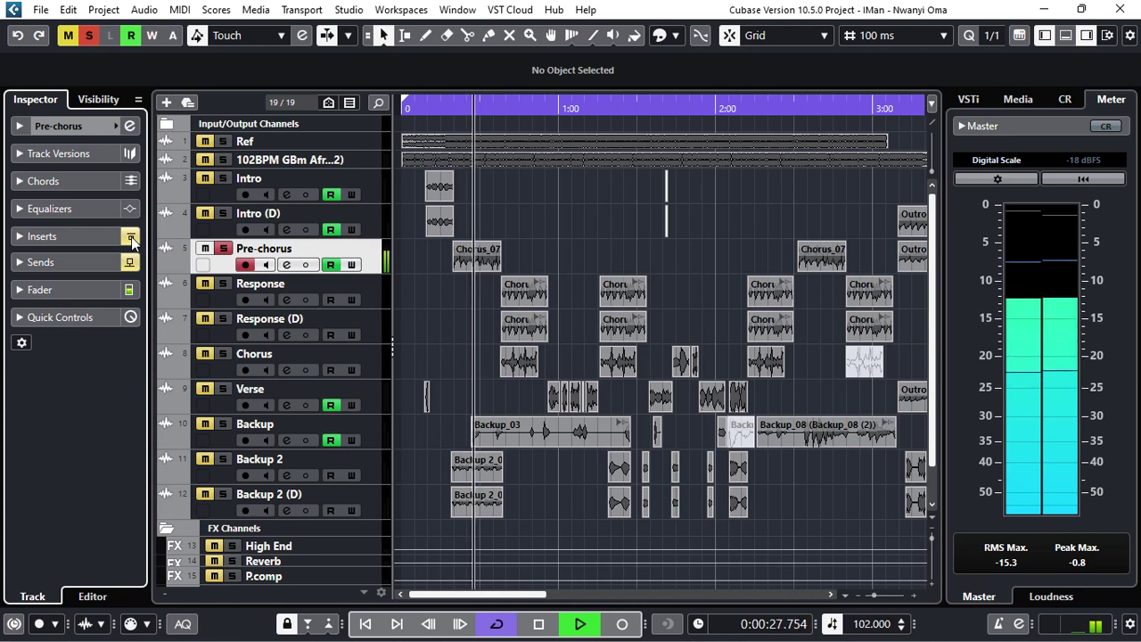
click(131, 236)
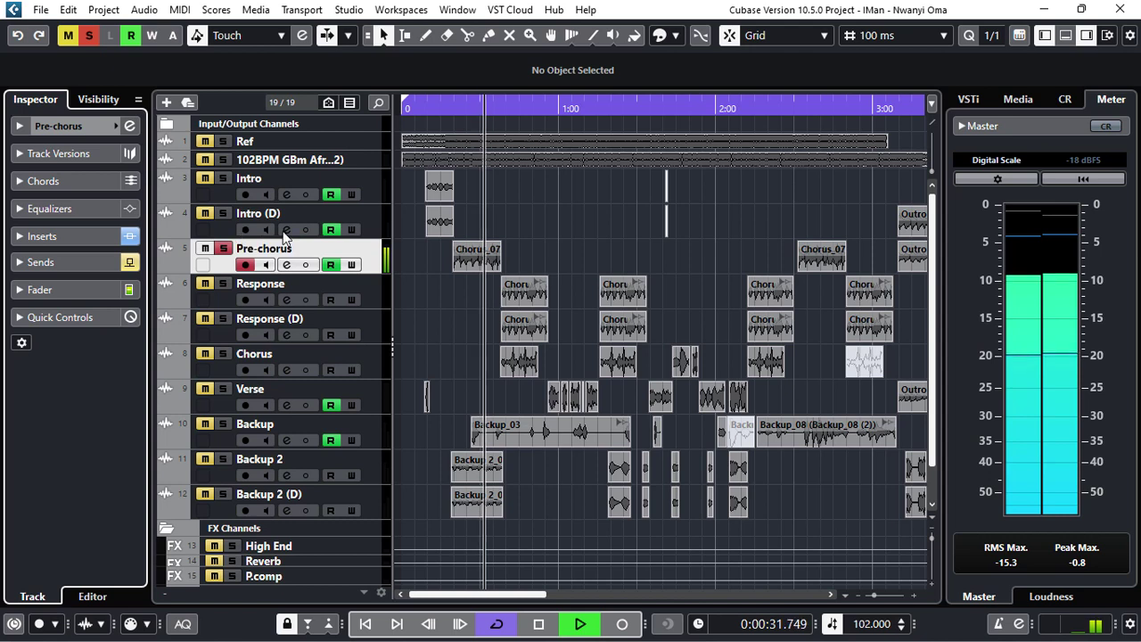
key(space)
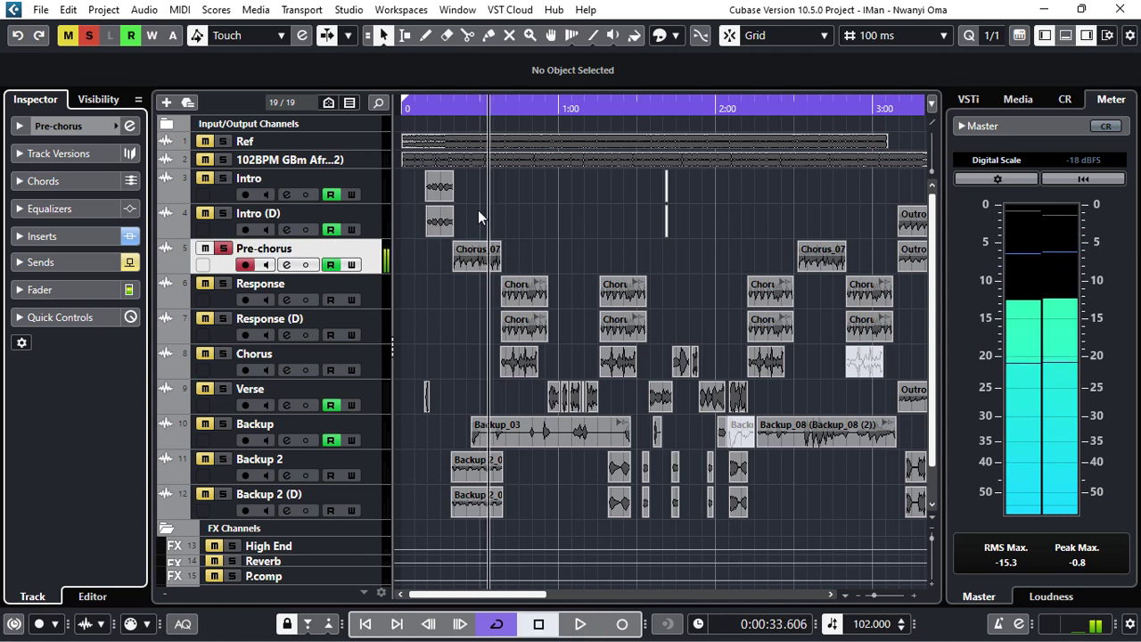
Clear the Pre-chorus solo and listen to the pre-chorus within the full mix from 0:19.1.
click(223, 160)
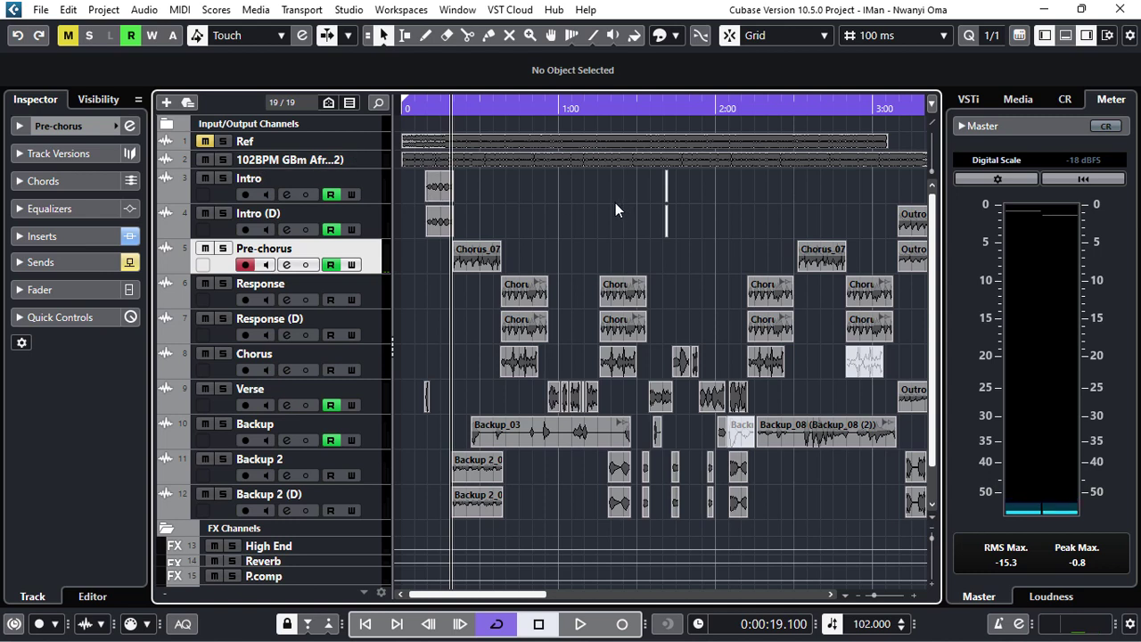
key(space)
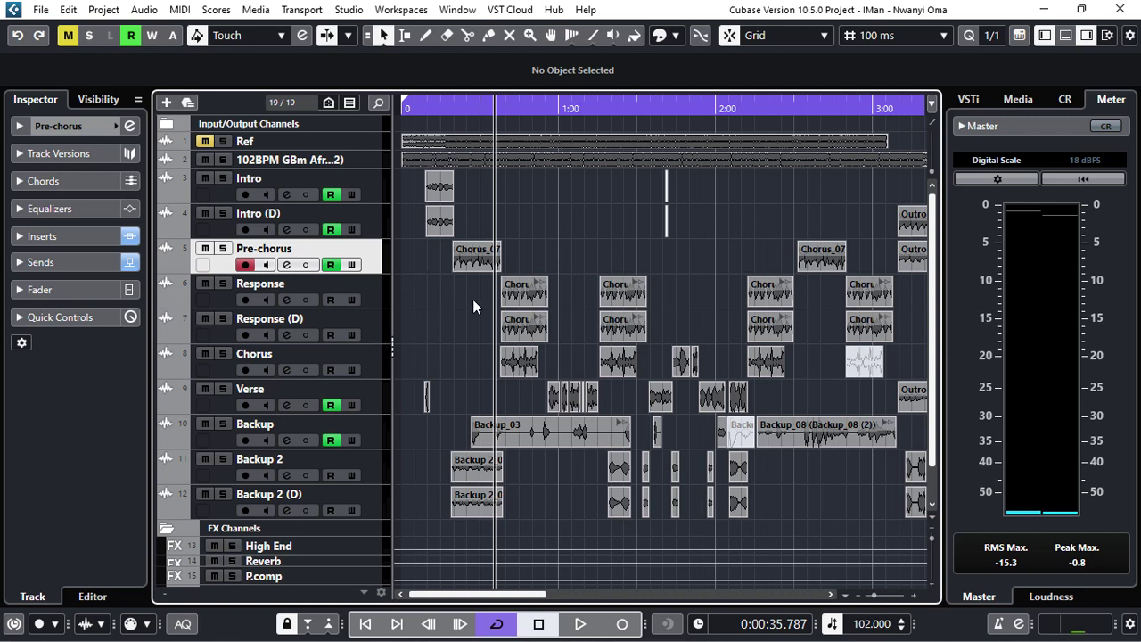
Place the playhead at 0:37.3, just before the first Response clips, and solo the Response and Response (D) tracks.
click(496, 112)
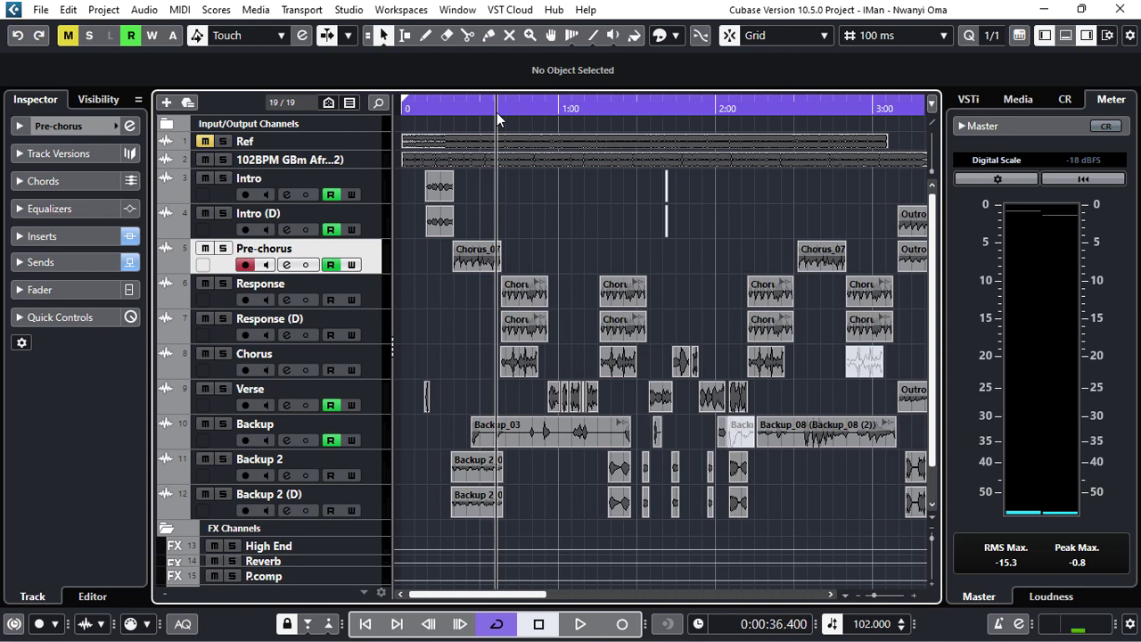
click(505, 109)
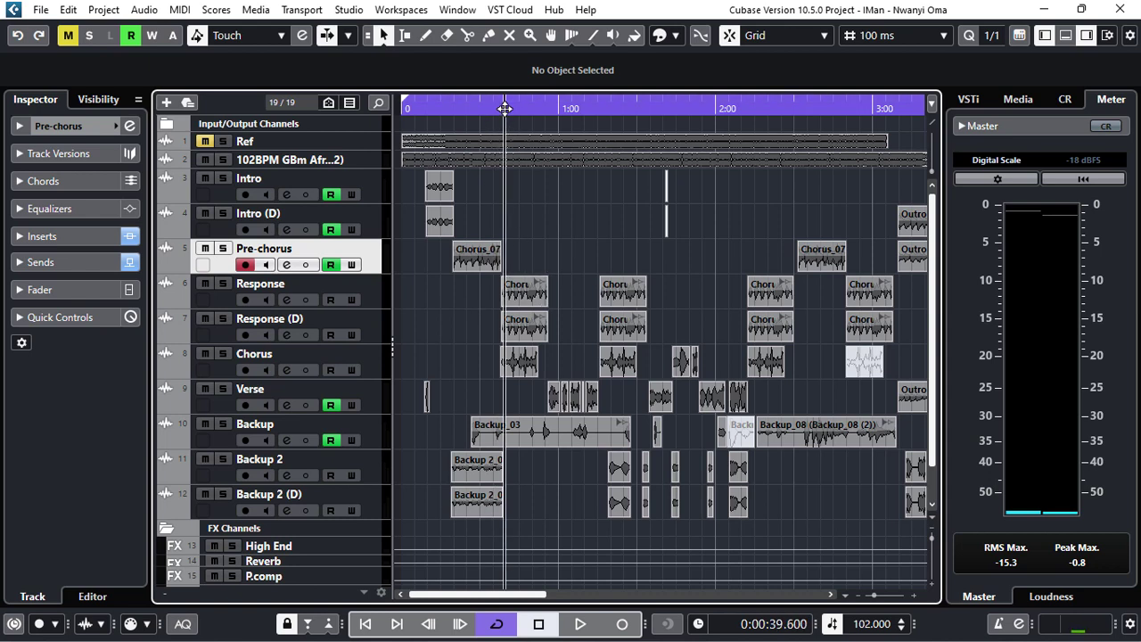
click(499, 107)
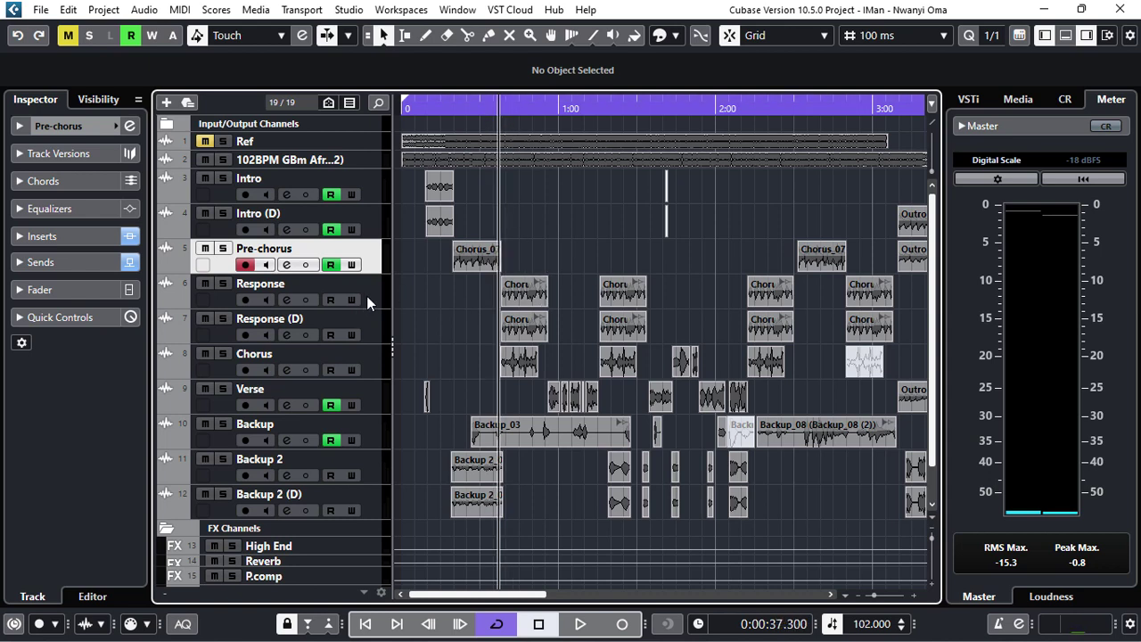
click(366, 295)
click(222, 284)
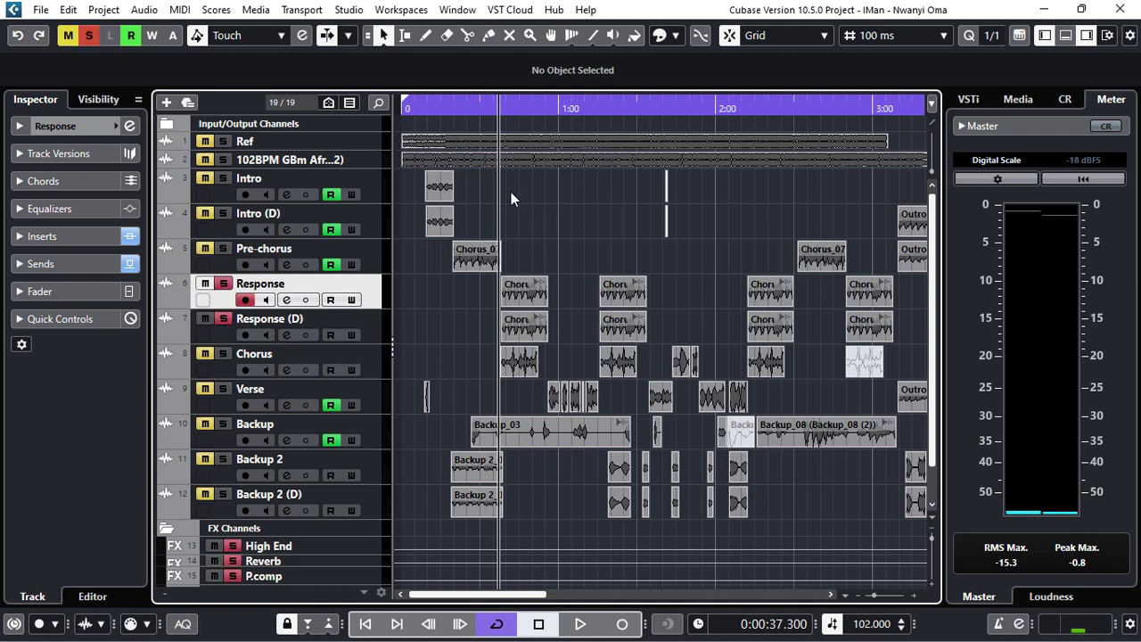
Play the soloed response vocals, mute the Response track to hear its double alone, then stop playback and clear all solos.
key(space)
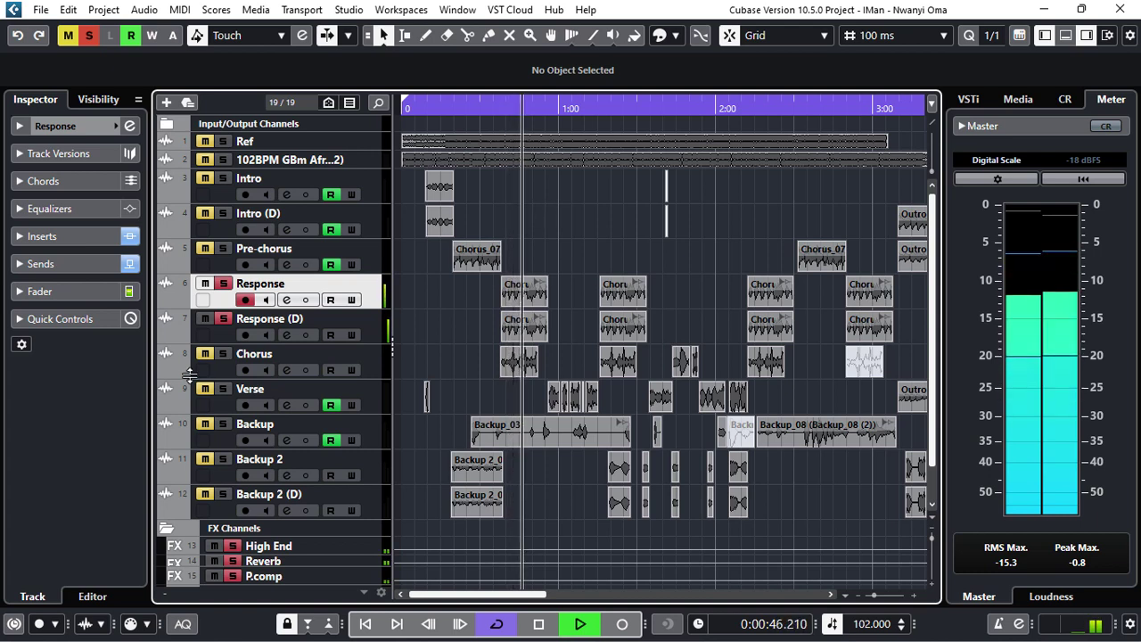
click(204, 284)
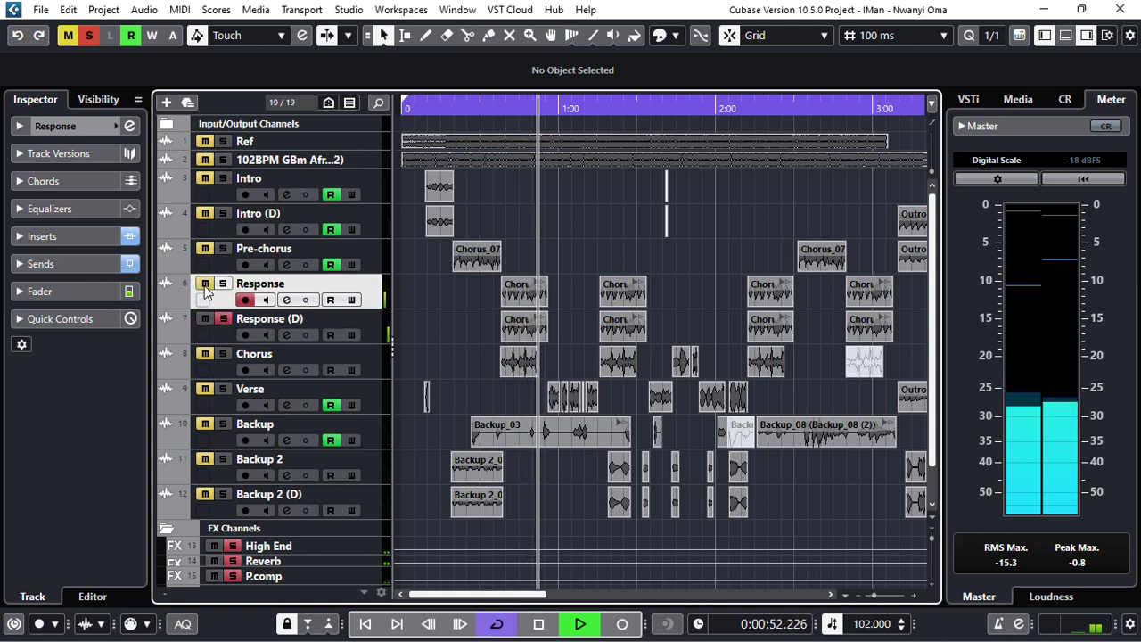
key(space)
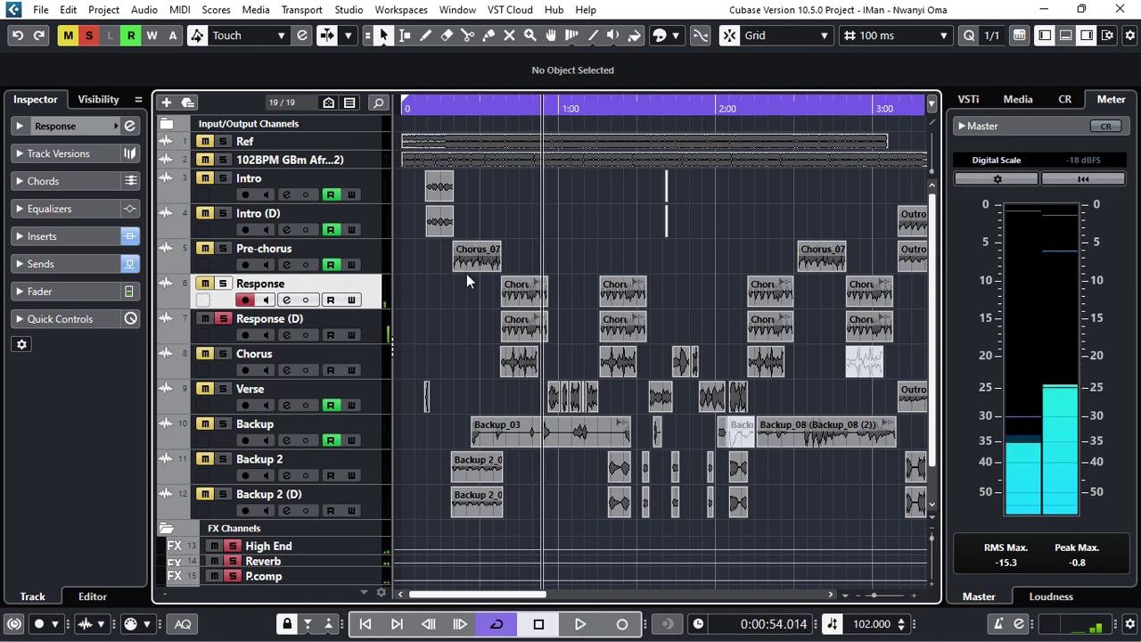
click(223, 283)
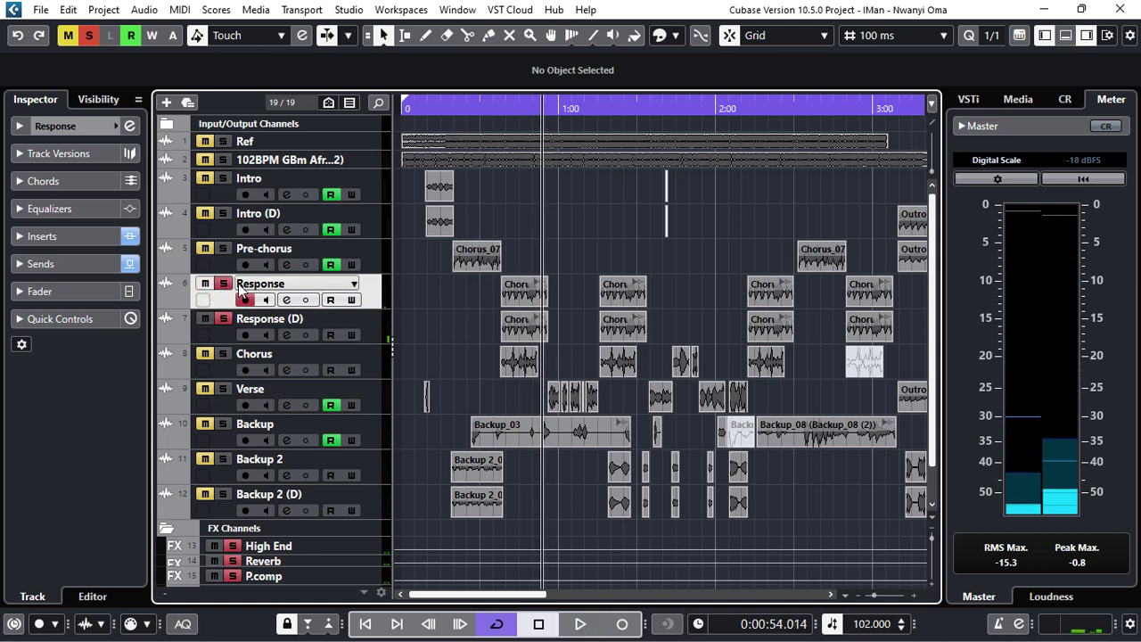
click(225, 284)
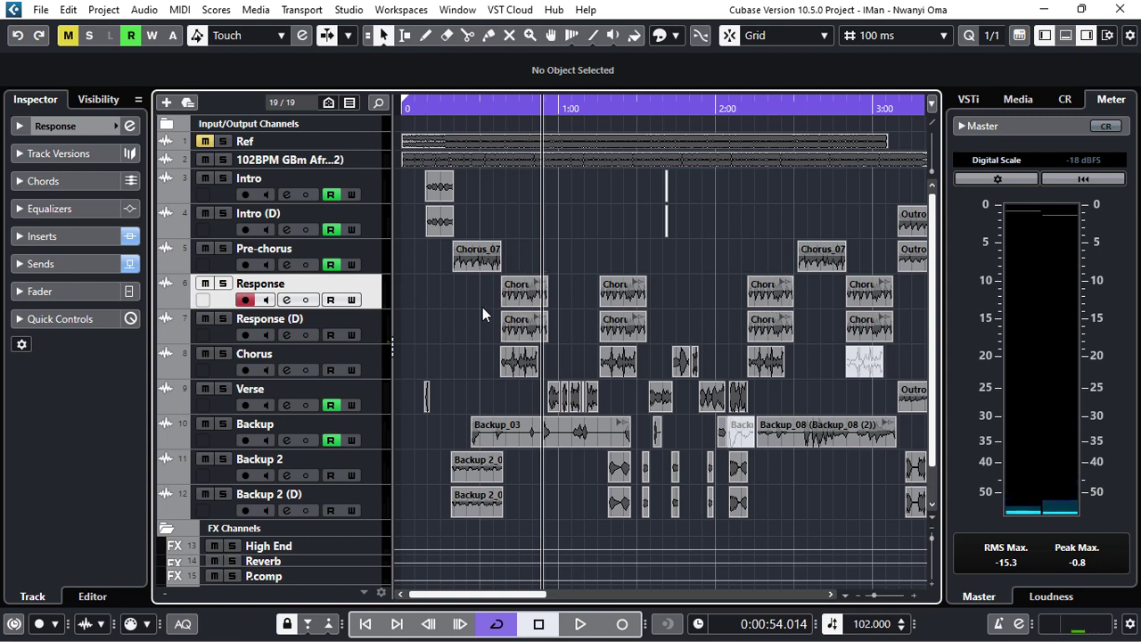
Set the snap grid to 1 ms with the first Response clip selected, then select the matching Response (D) clip.
click(520, 297)
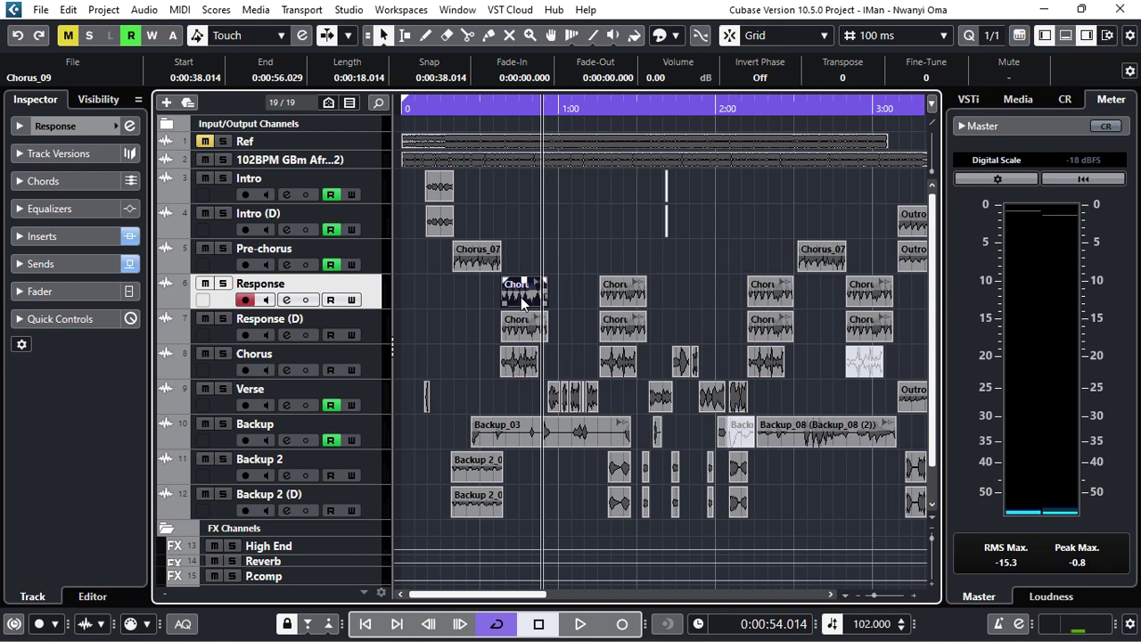
click(874, 37)
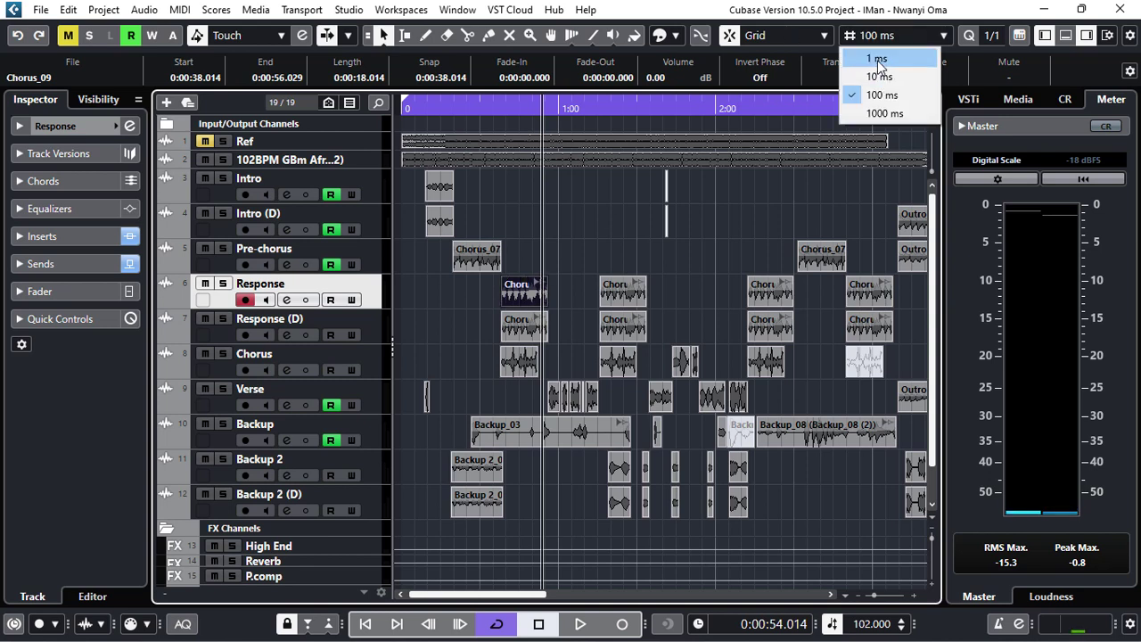
click(877, 60)
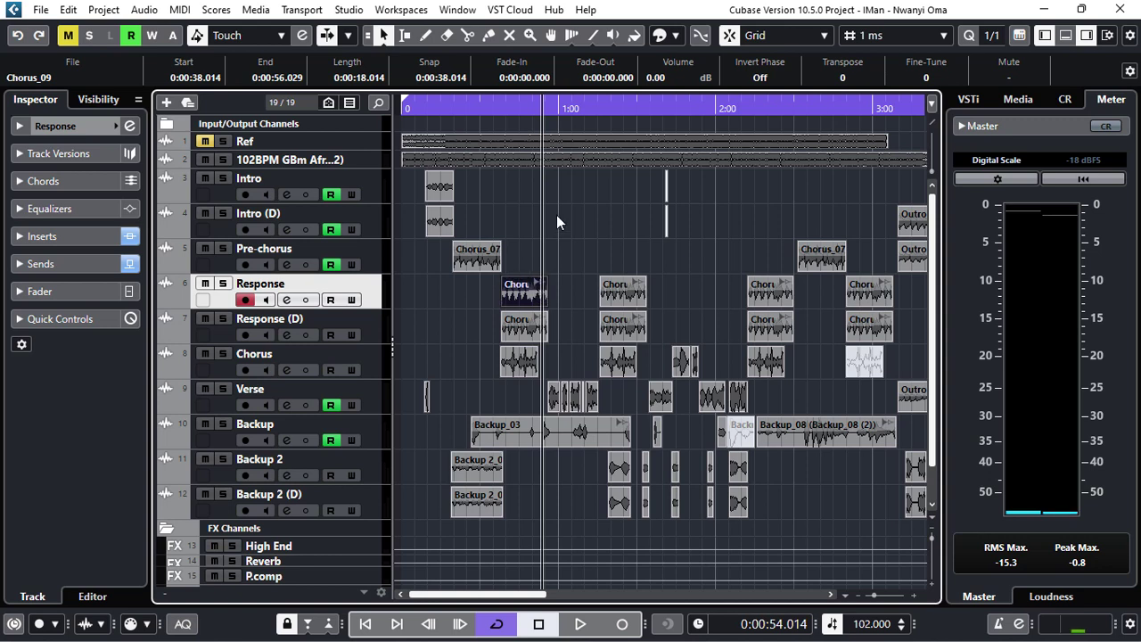
click(521, 328)
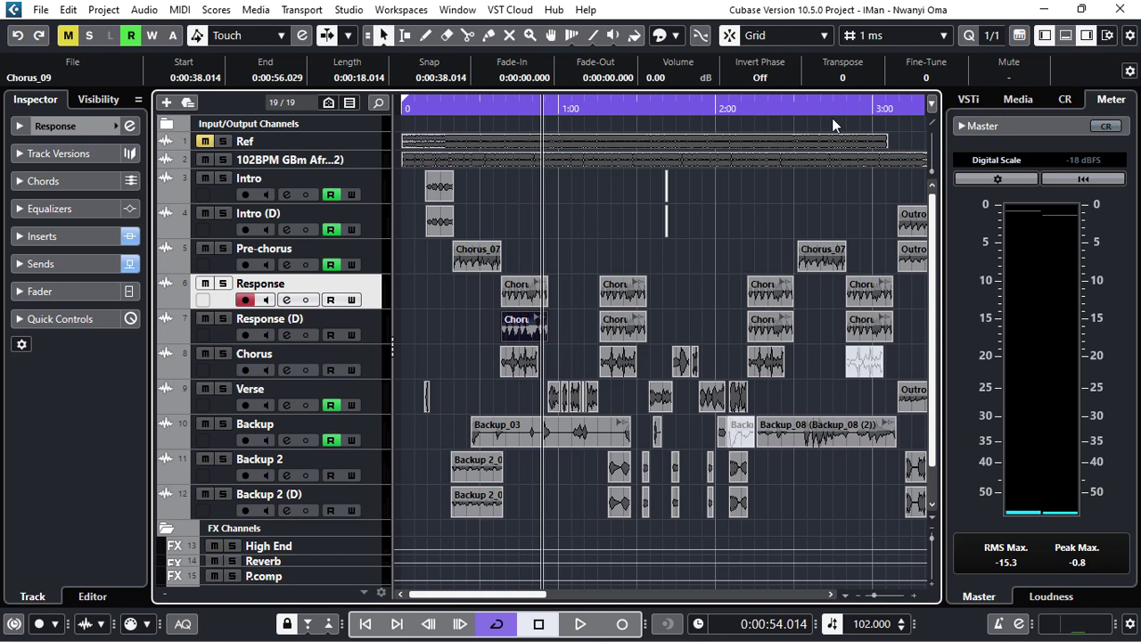
Set the snap grid to 1000 ms and nudge the first Response clip one unit earlier and the first Response (D) clip one unit later.
click(869, 37)
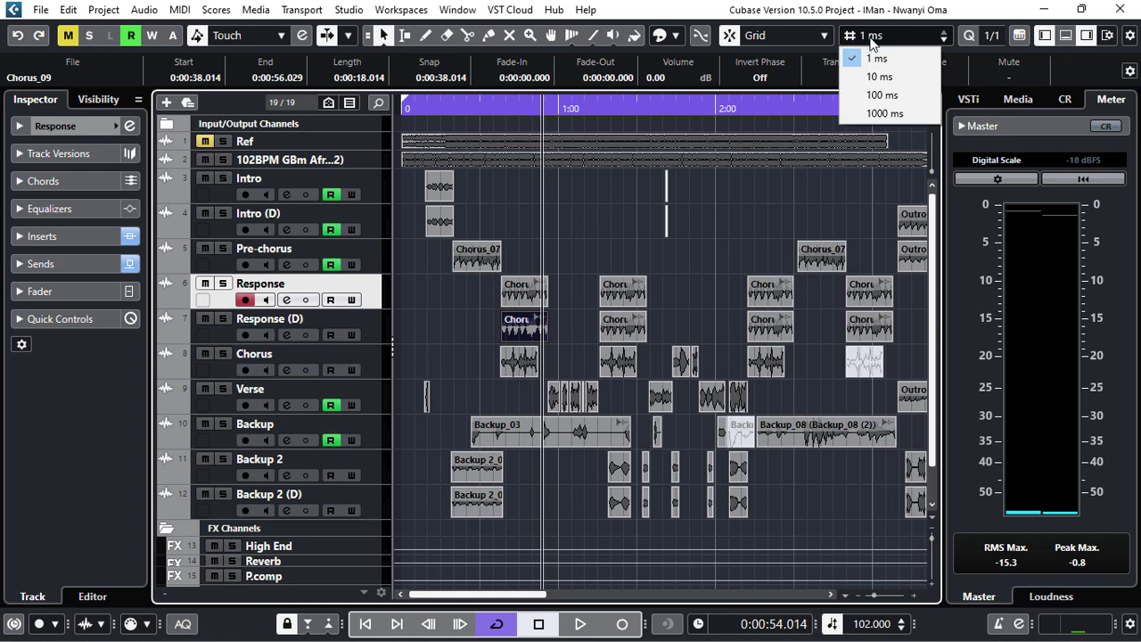
click(881, 111)
click(532, 295)
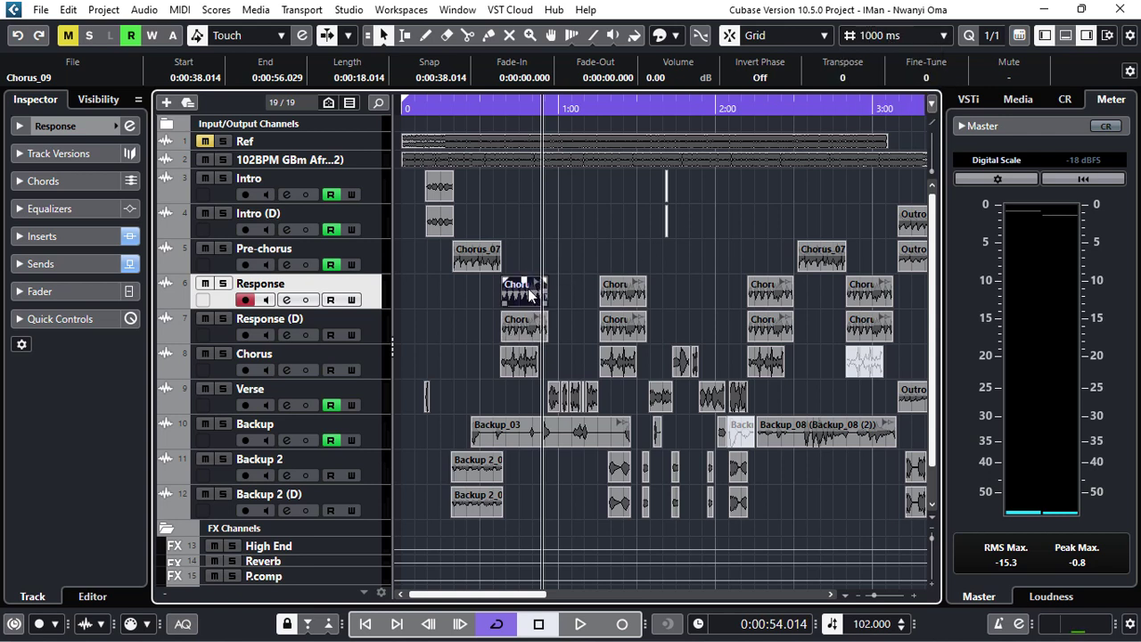
key(h)
key(h)
key(h)
key(h)
key(h)
key(h)
key(h)
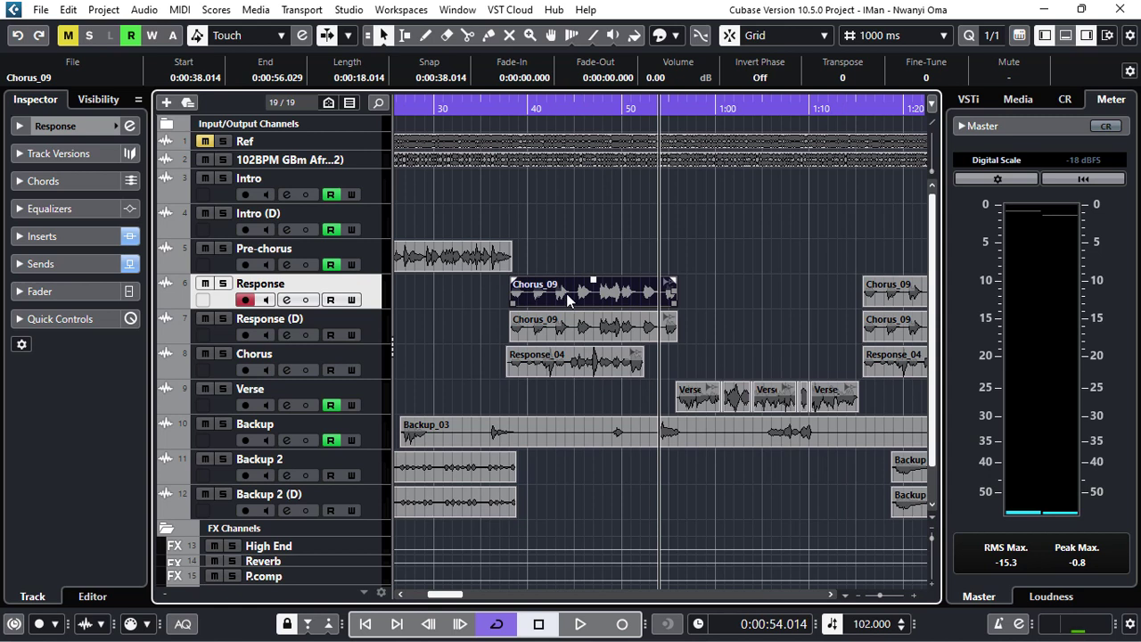
key(ctrl+Left)
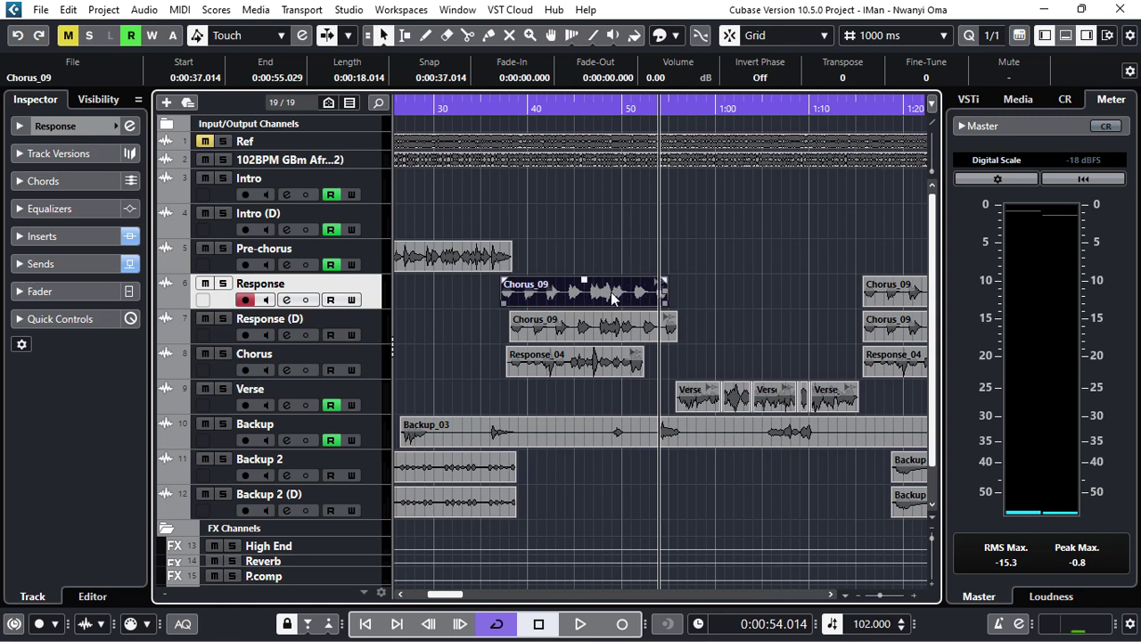
click(606, 313)
key(ctrl+Right)
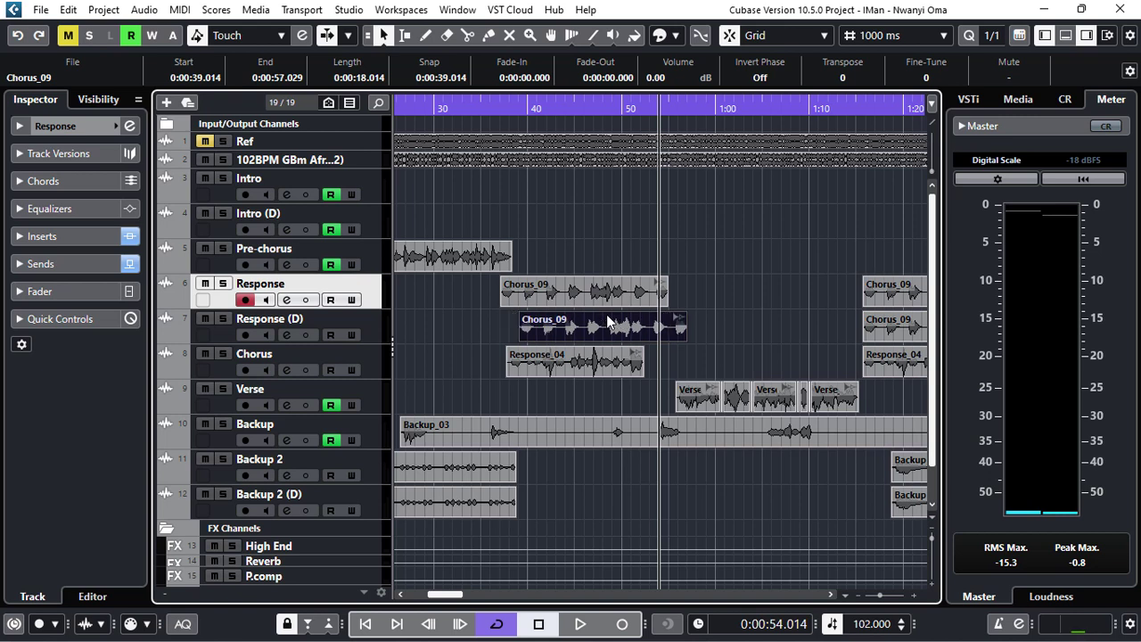
Undo the 1000 ms nudges of the first Response and Response (D) clips, and set the snap grid to 1 ms with the Response clip selected.
key(ctrl+z)
key(ctrl+z)
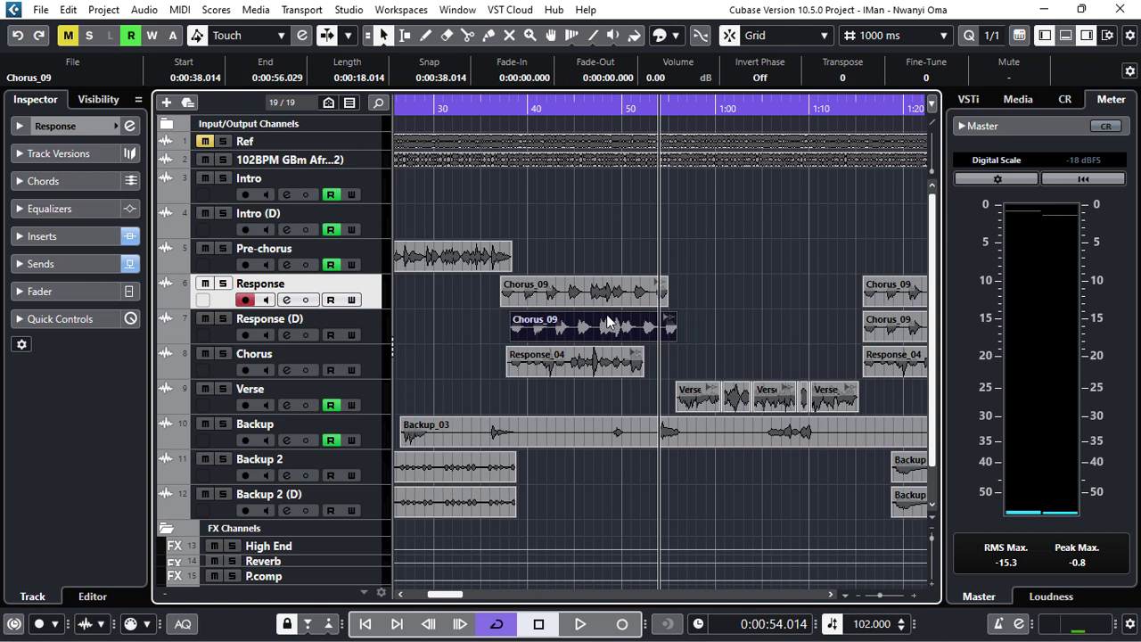
click(875, 36)
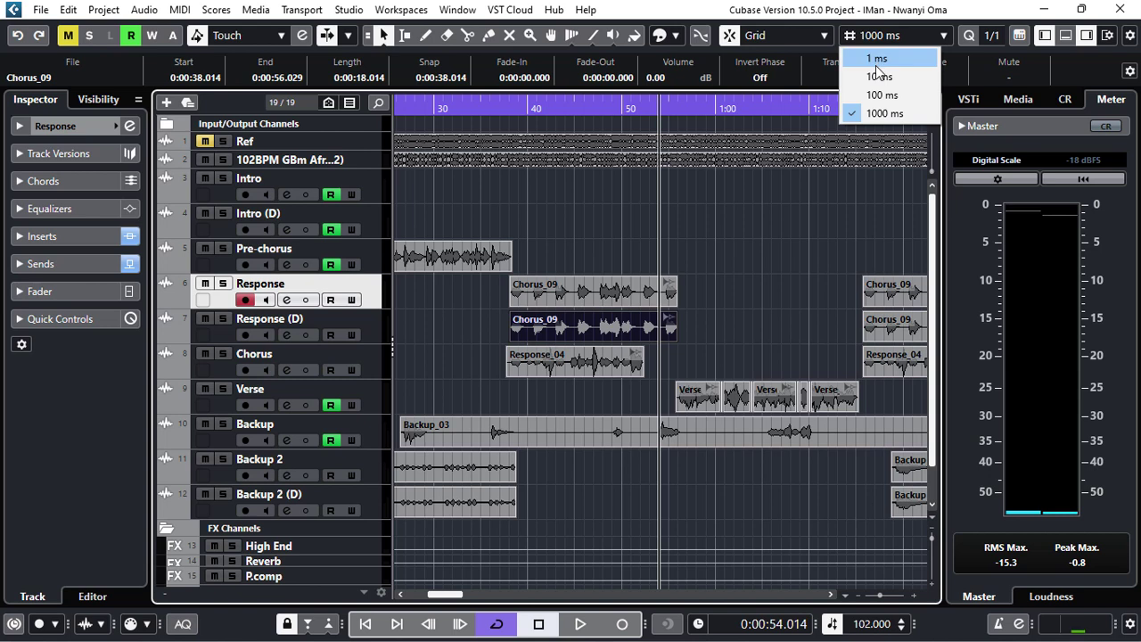
click(877, 60)
click(627, 295)
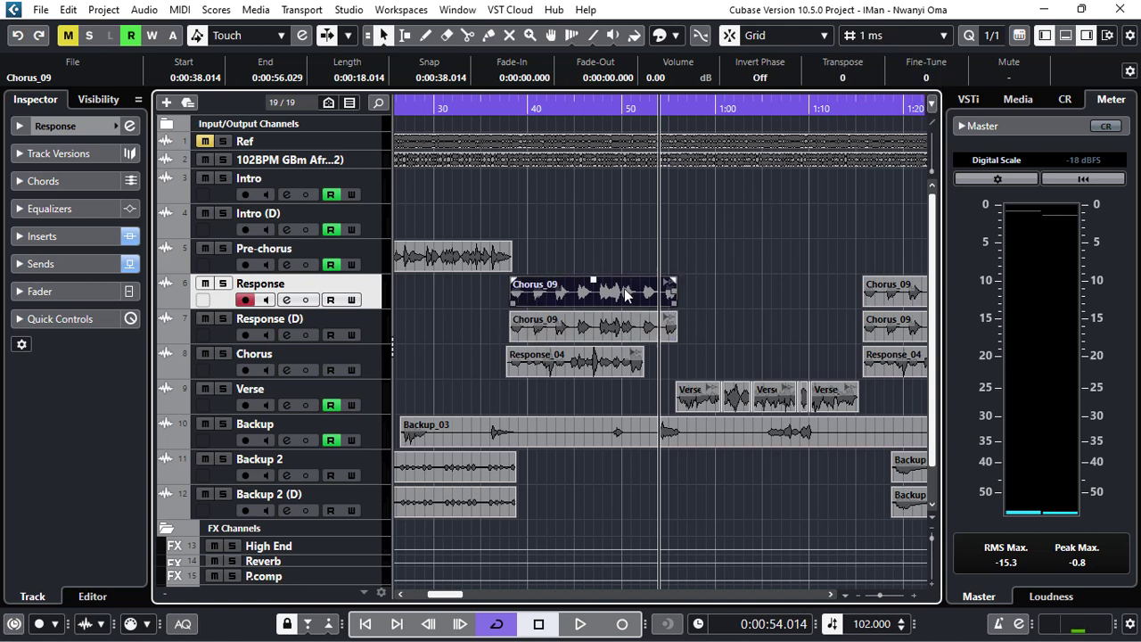
Set the snap grid to 10 ms, and nudge the first Response clip one unit earlier and the first Response (D) clip one unit later.
click(875, 36)
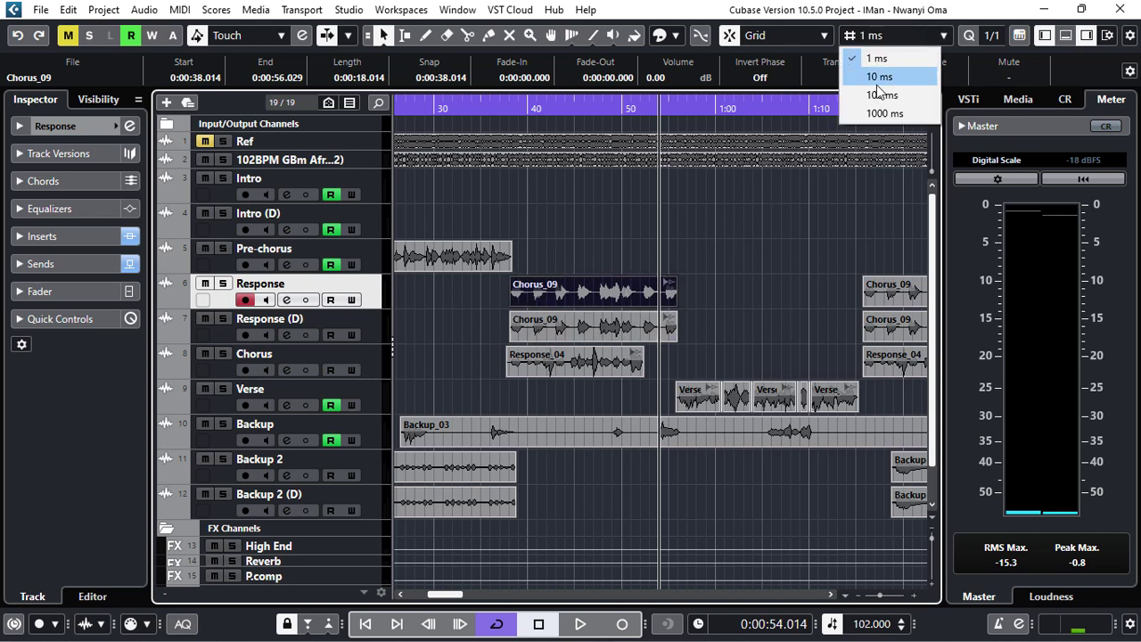
click(879, 79)
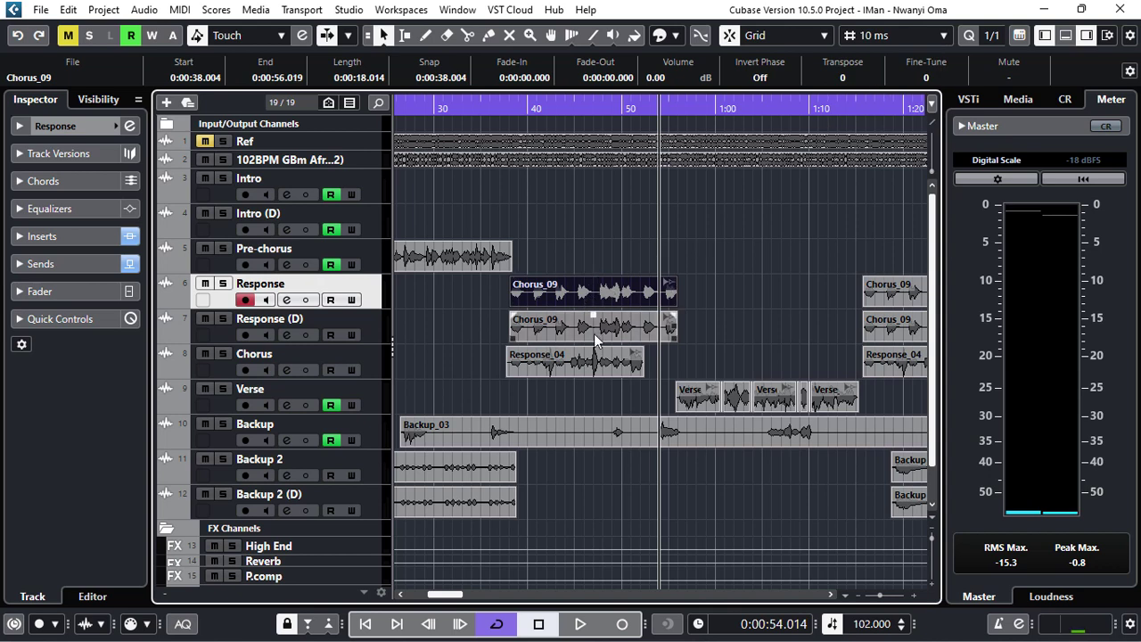
click(593, 333)
Play the song from about 0:37.4, solo the Response and Response (D) tracks to hear the offset double, and stop playback.
click(503, 109)
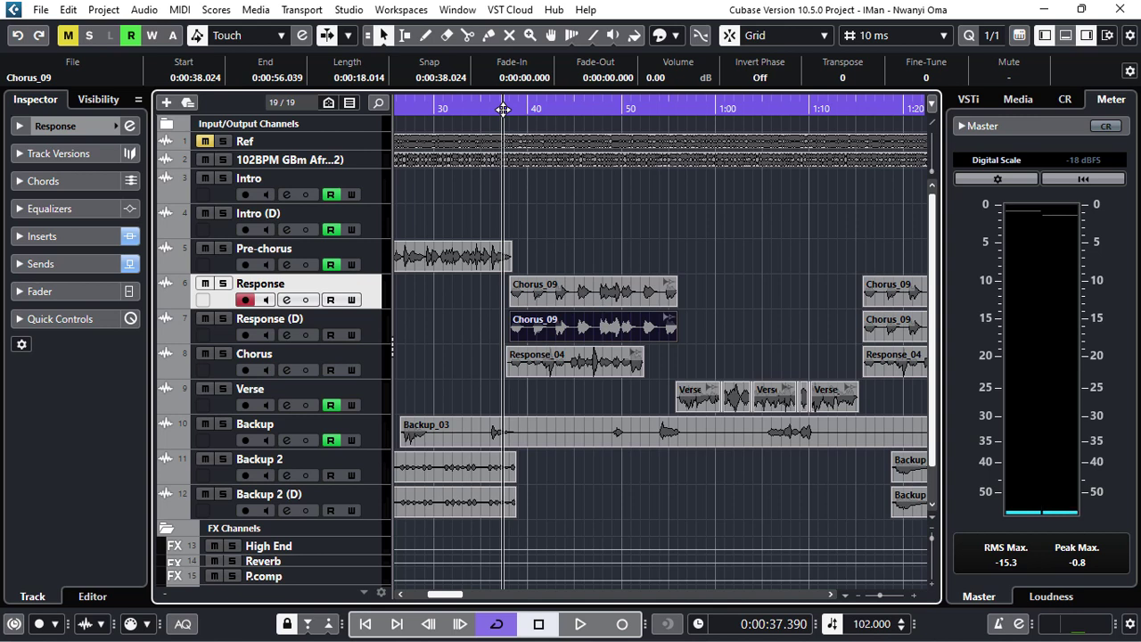
key(space)
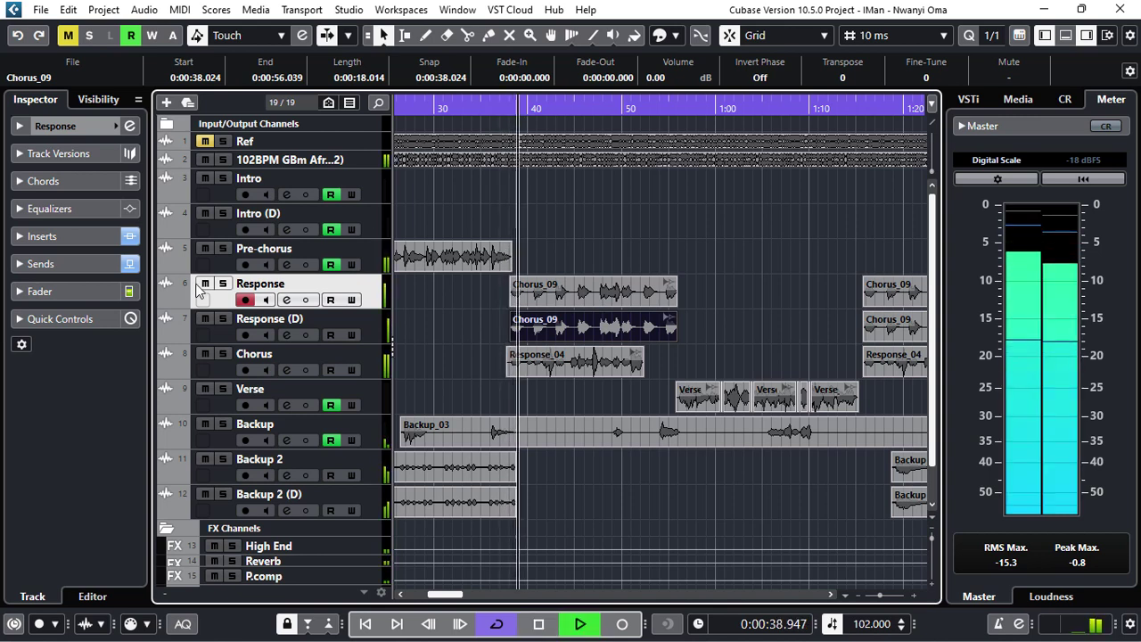
click(223, 319)
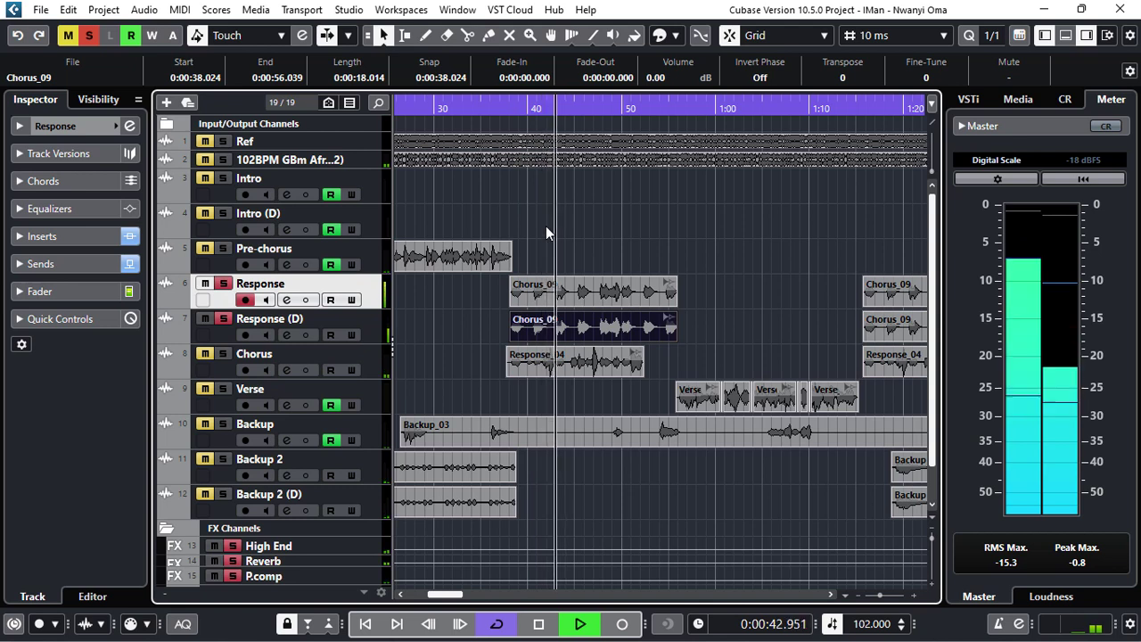
key(space)
Undo the 10 ms nudge of the Response (D) clip, place the playhead at about 0:53, and clear the Response solos.
click(649, 110)
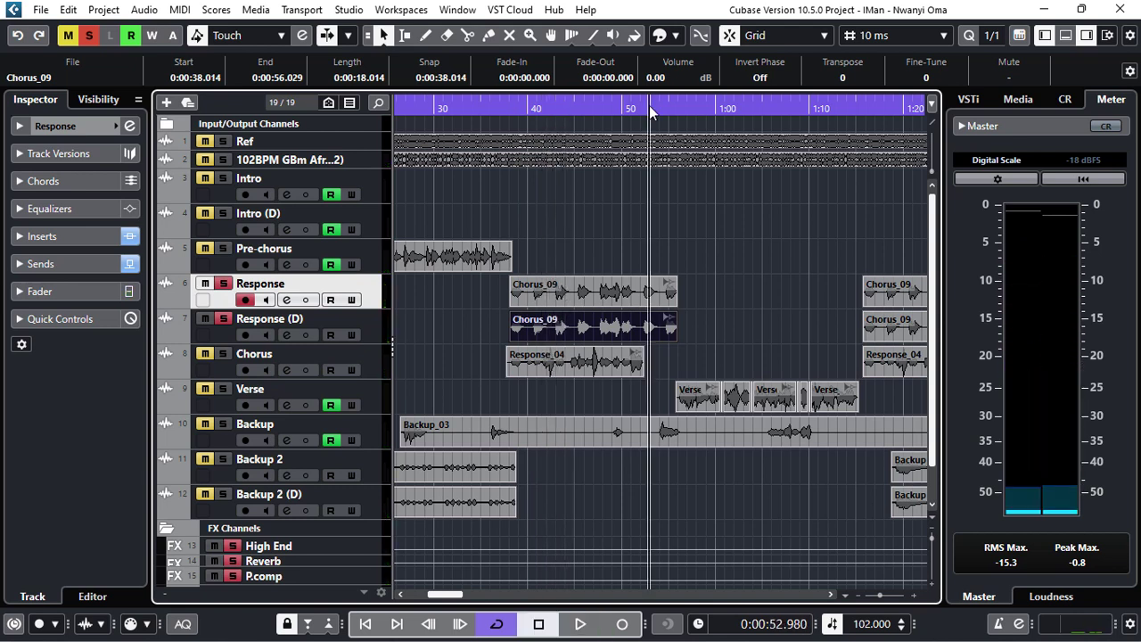
key(g)
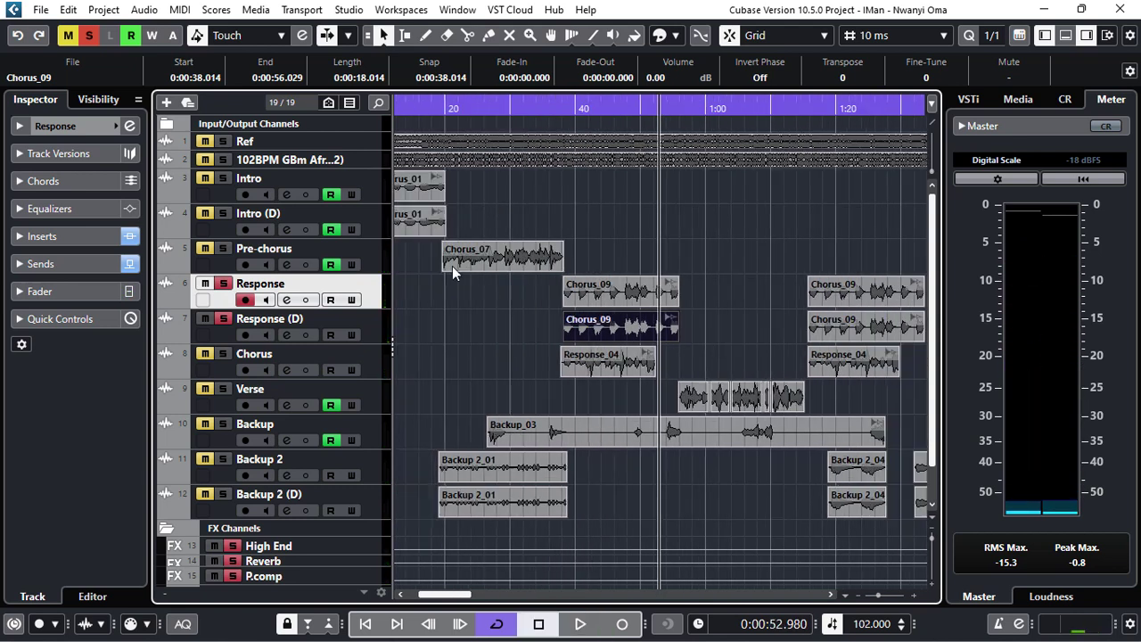
click(224, 284)
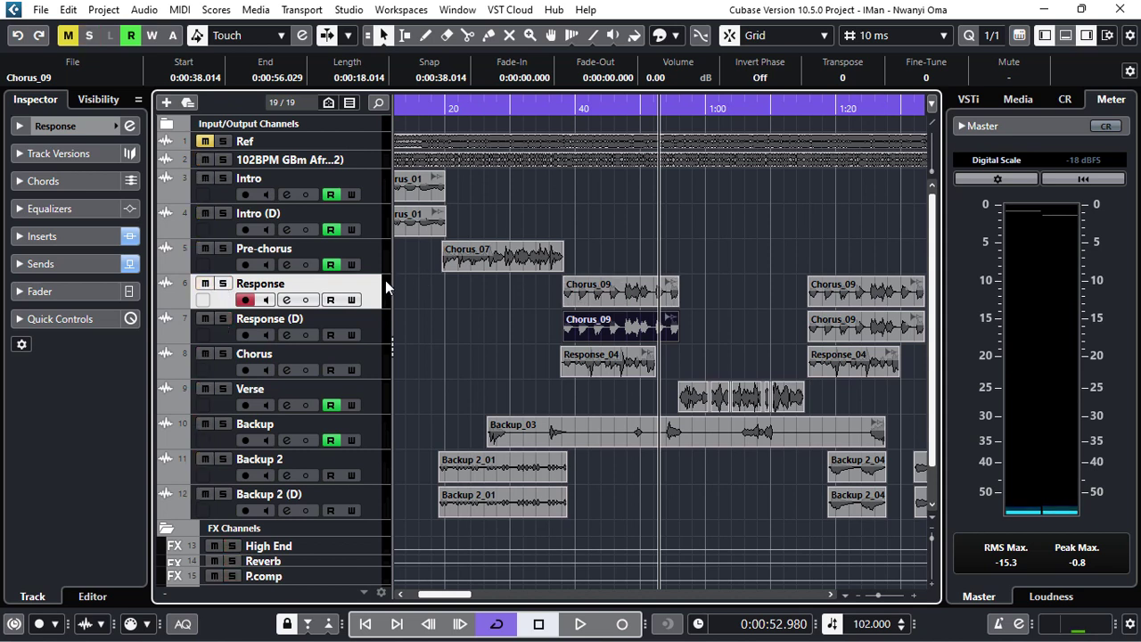
Play the song from just before the first Chorus clip, solo the Chorus track to audition it, stop playback and clear the solo.
click(371, 318)
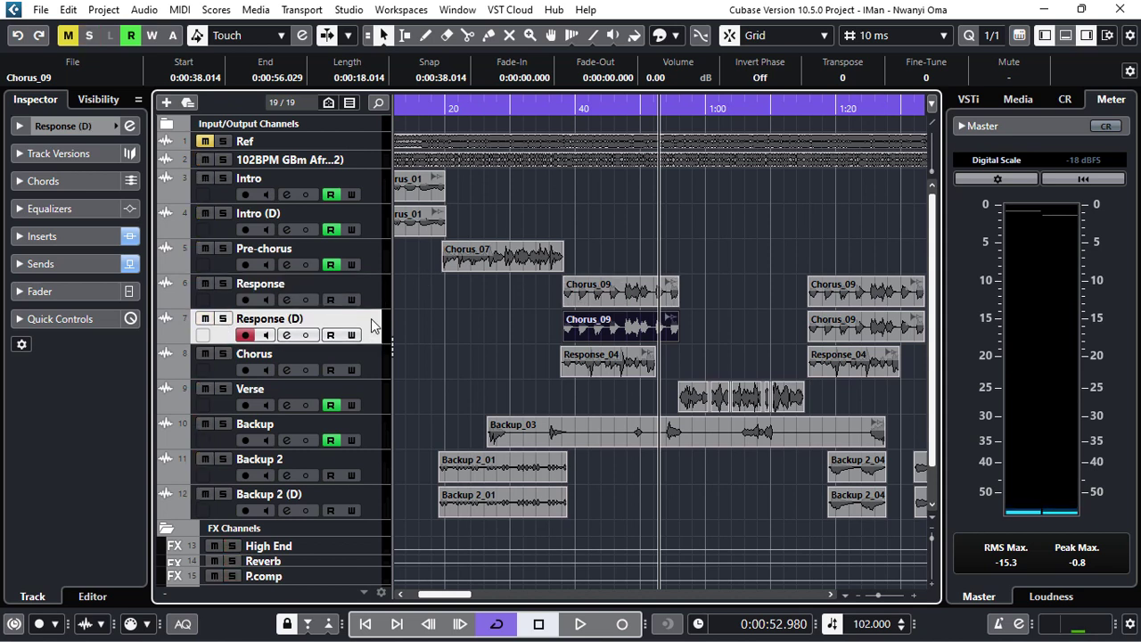
click(371, 368)
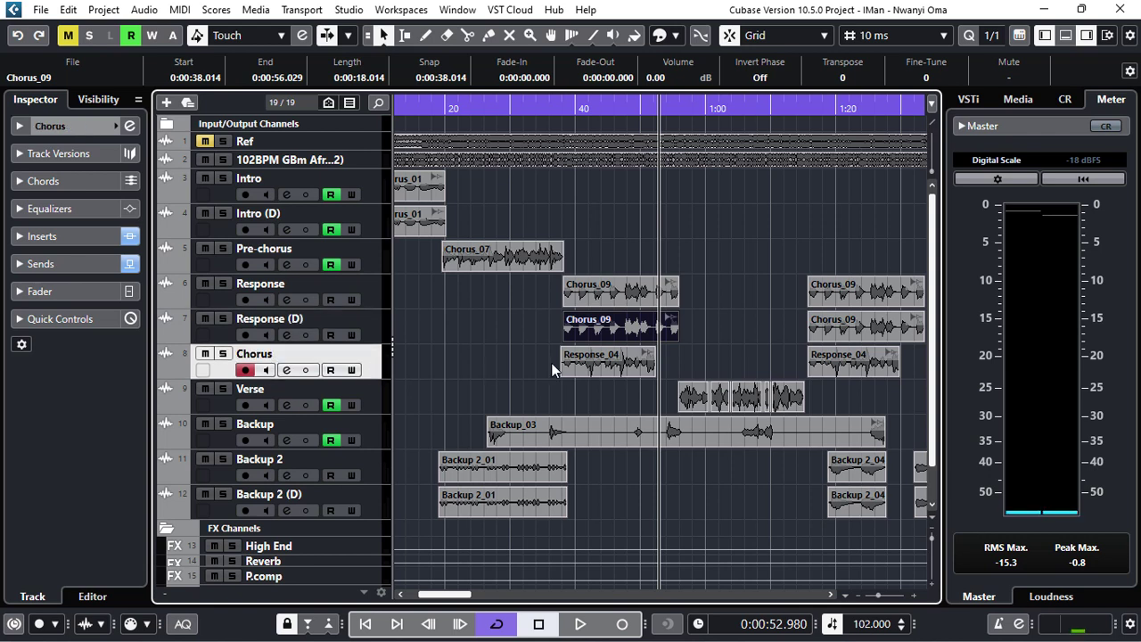
click(561, 109)
key(space)
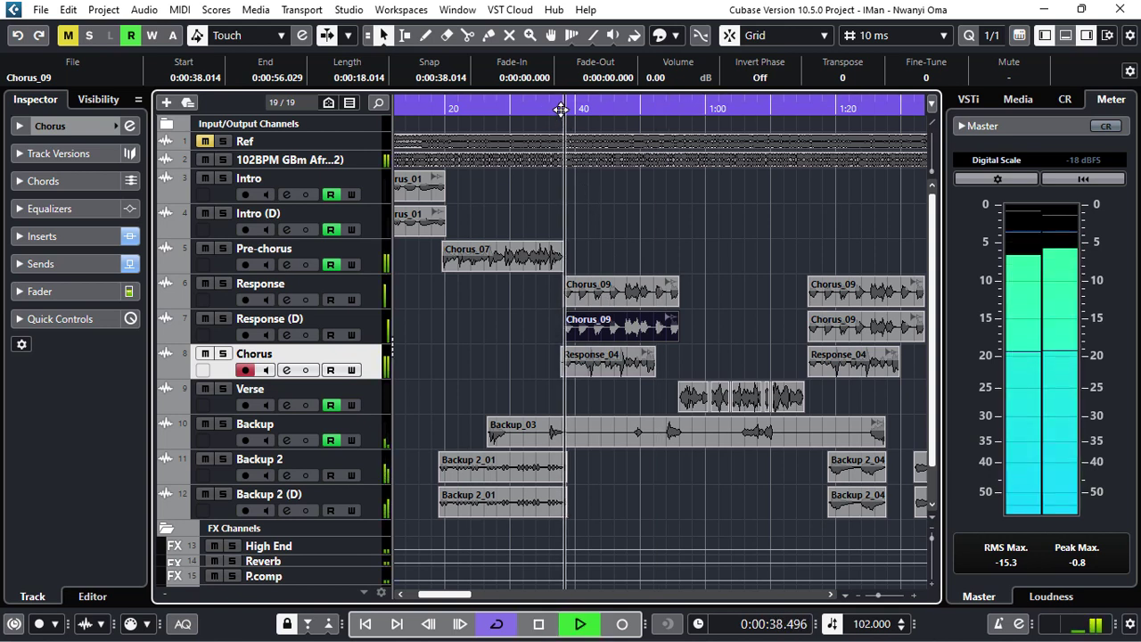
click(223, 354)
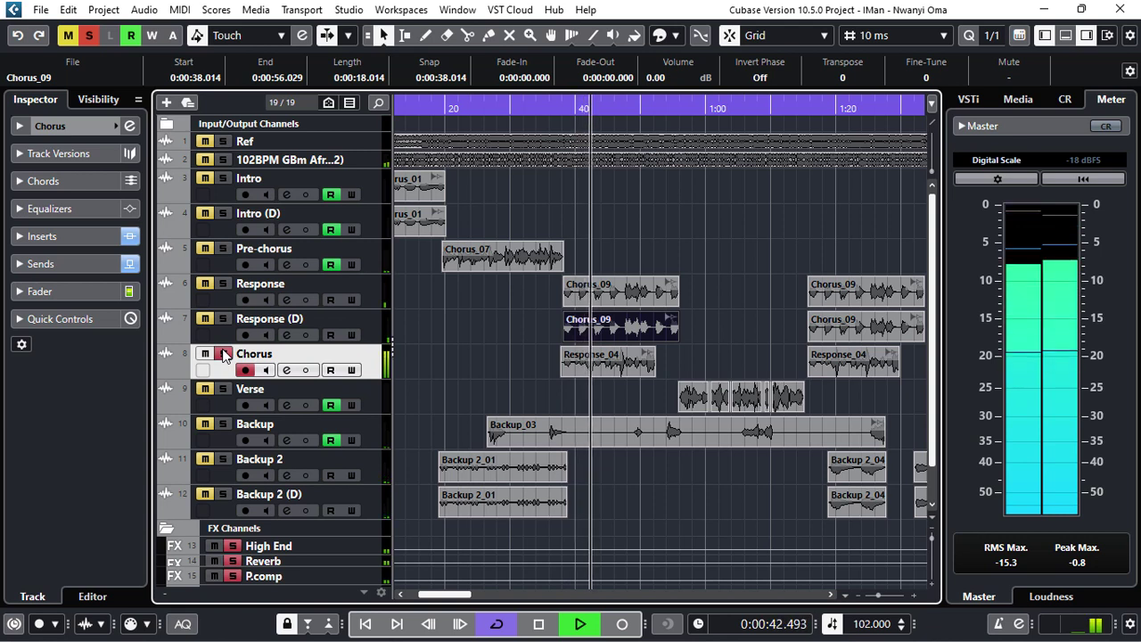
key(space)
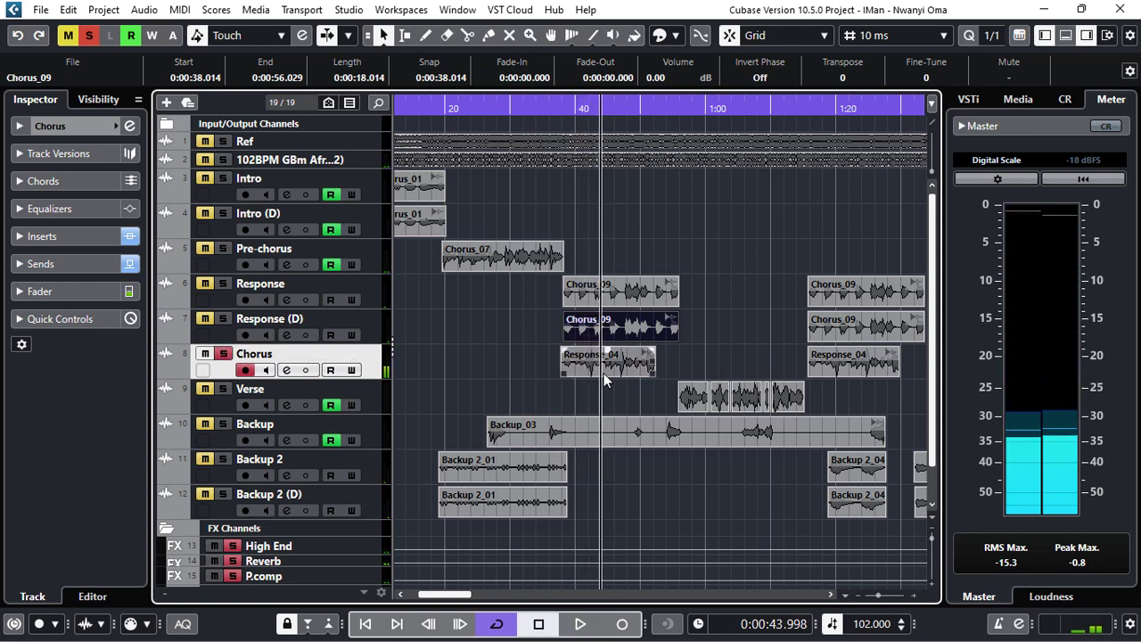
click(223, 354)
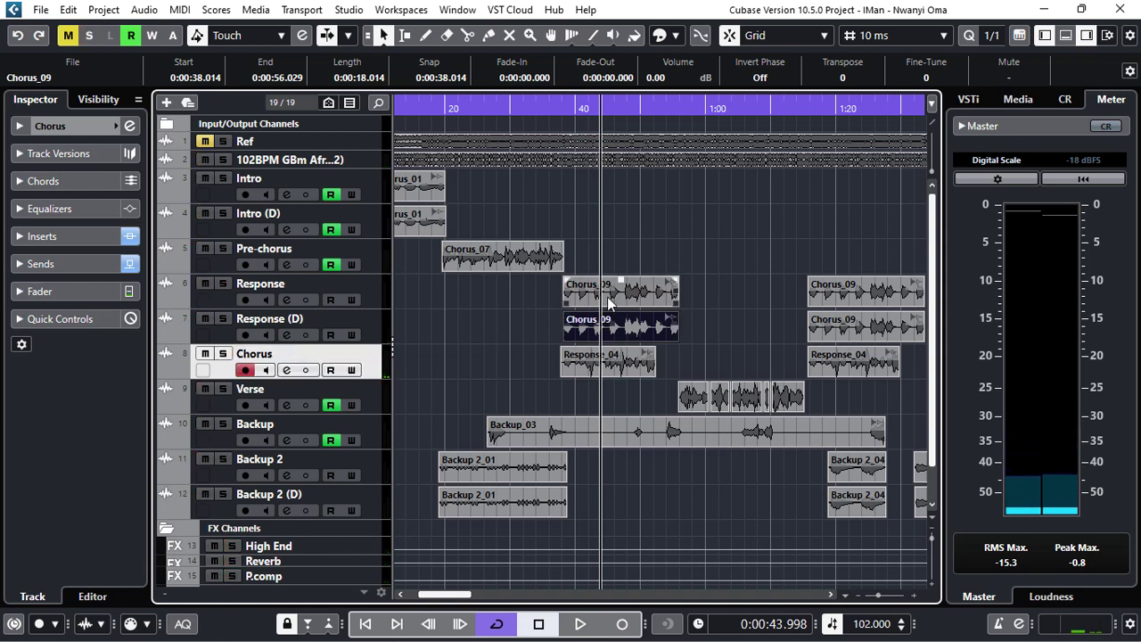
Select the Verse track and review its clips across the wider song arrangement.
click(372, 398)
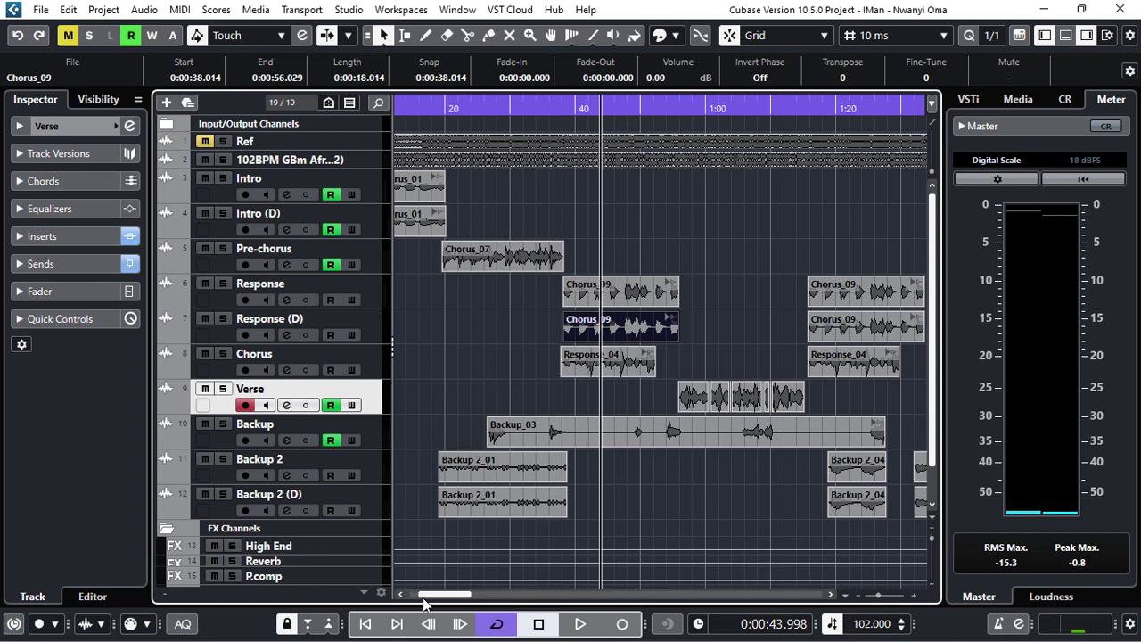
mouse_move(427, 601)
mouse_down()
mouse_move(479, 616)
mouse_move(439, 617)
mouse_up()
key(g)
key(g)
key(g)
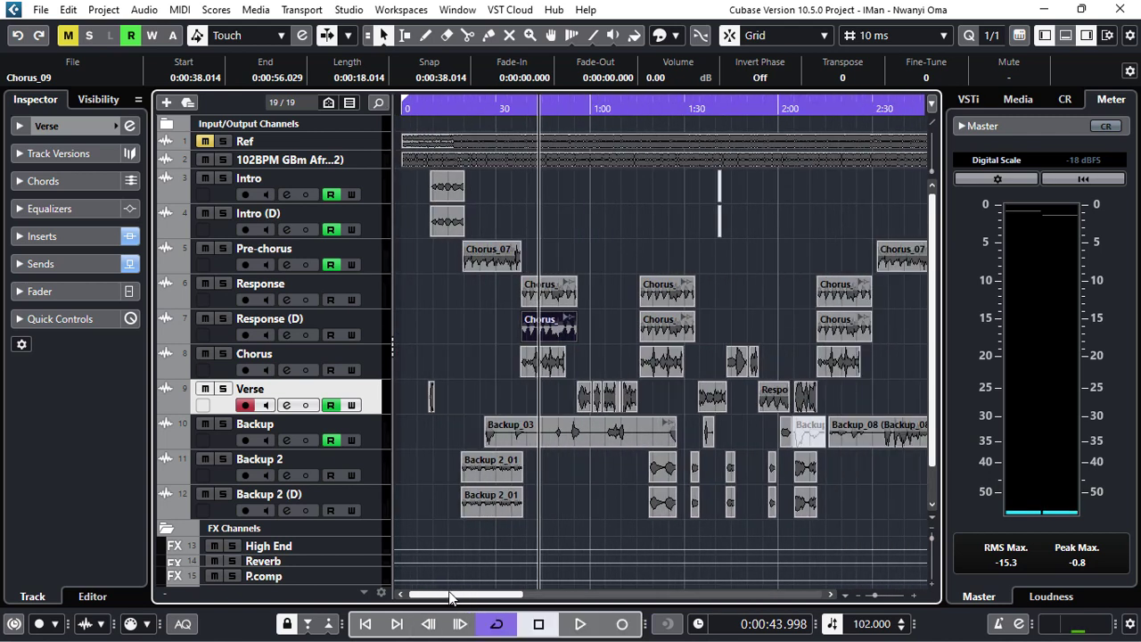
drag(450, 597, 475, 595)
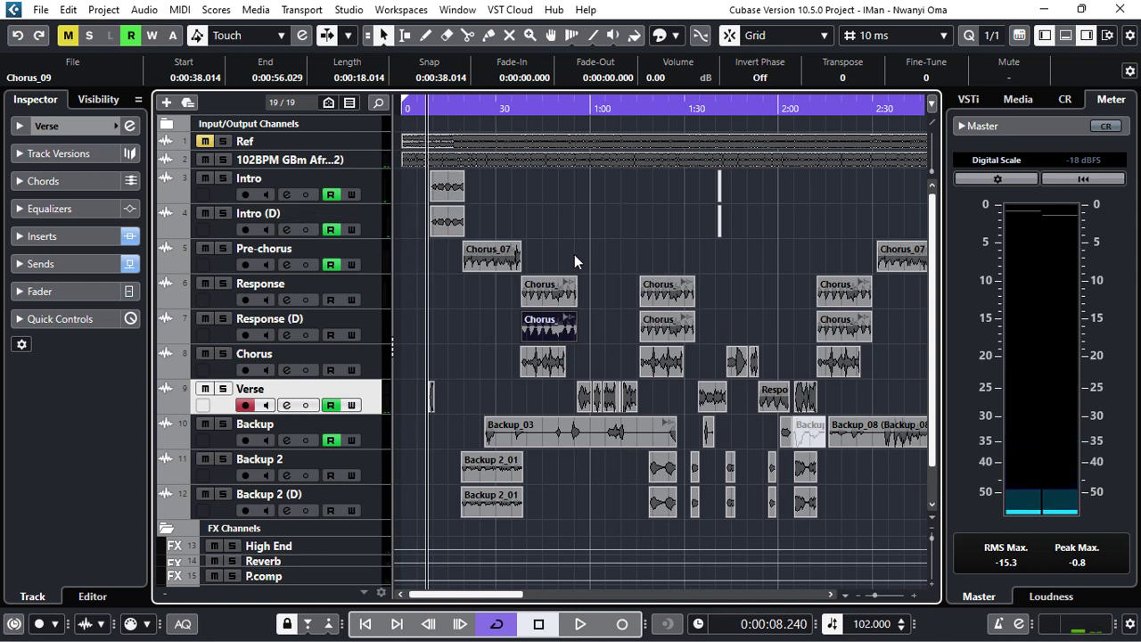
Play the song from about 0:08 into the Intro section, stop playback, and compare the Intro and Pre-chorus tracks, ending with Intro selected.
key(space)
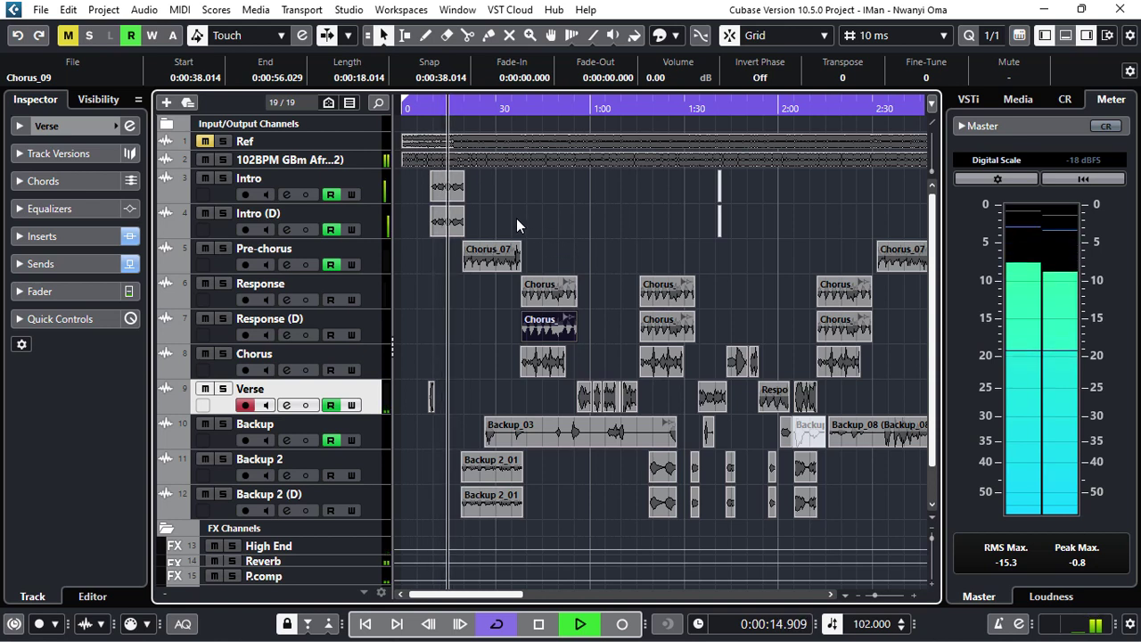
key(space)
click(372, 187)
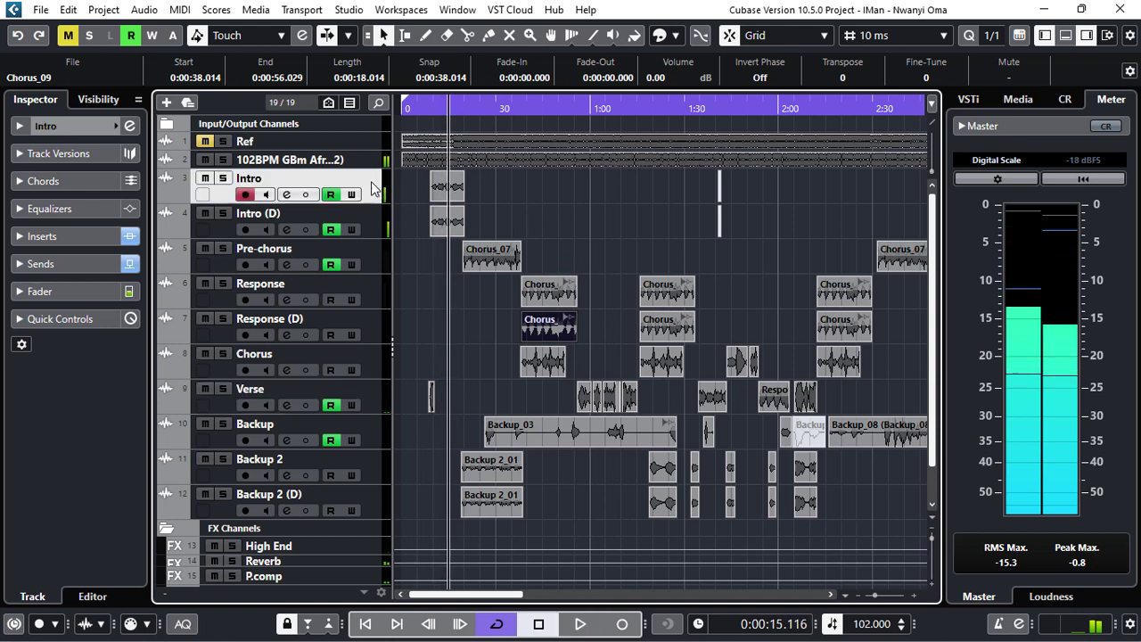
click(372, 262)
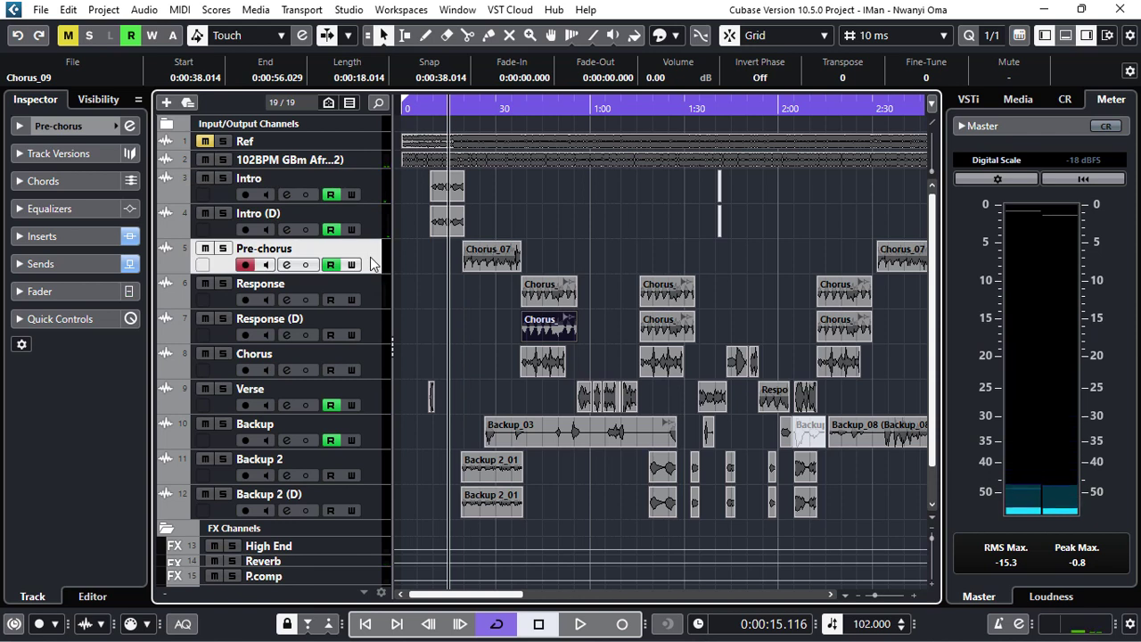
click(370, 188)
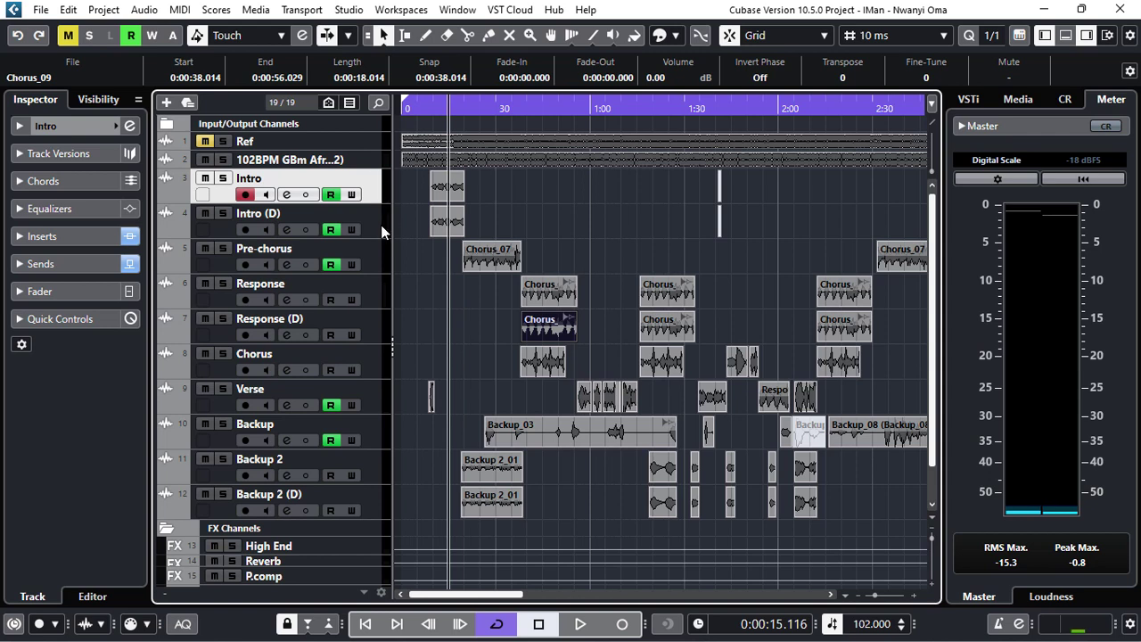
Select the first Intro clip and open FabFilter Pro-Q 2 in the Intro track's third insert to examine its EQ curve.
click(447, 185)
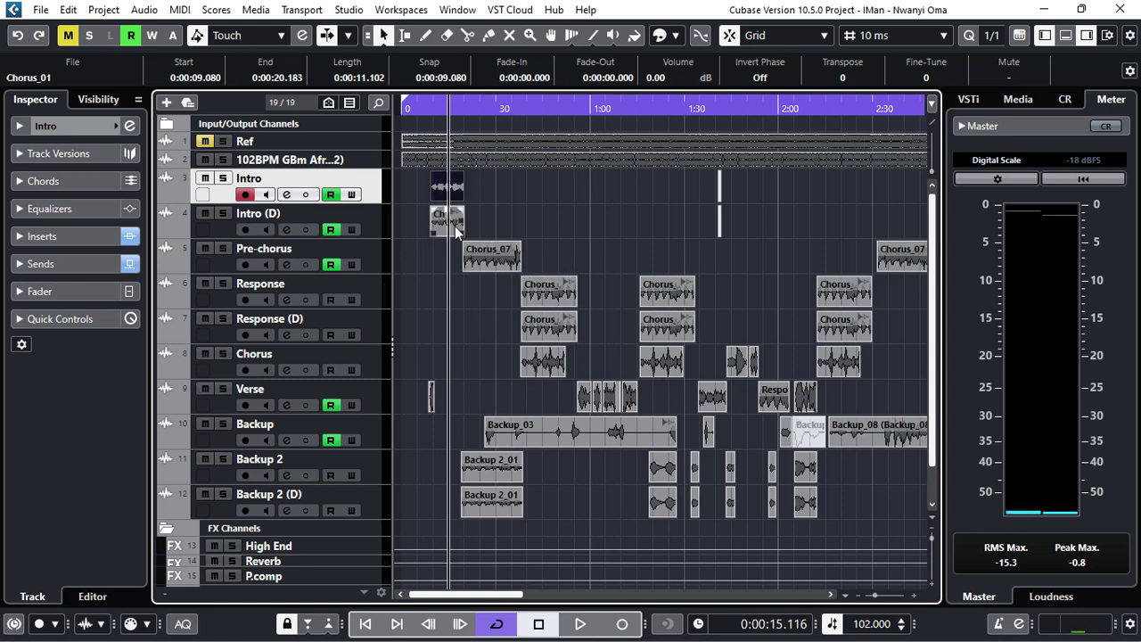
key(h)
key(h)
key(h)
key(h)
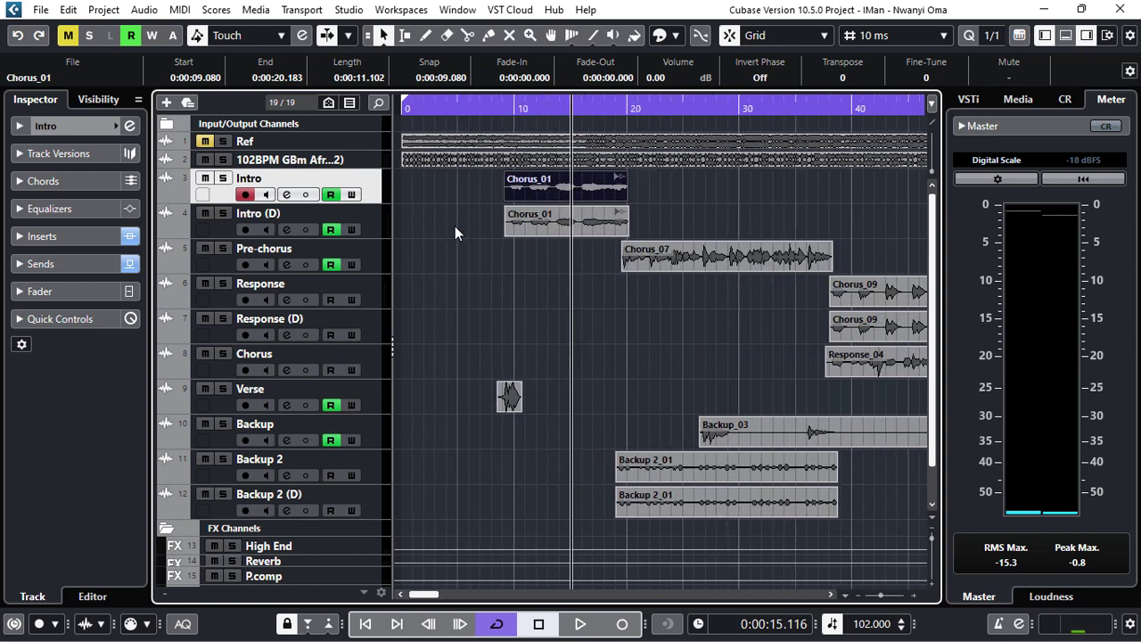
click(57, 239)
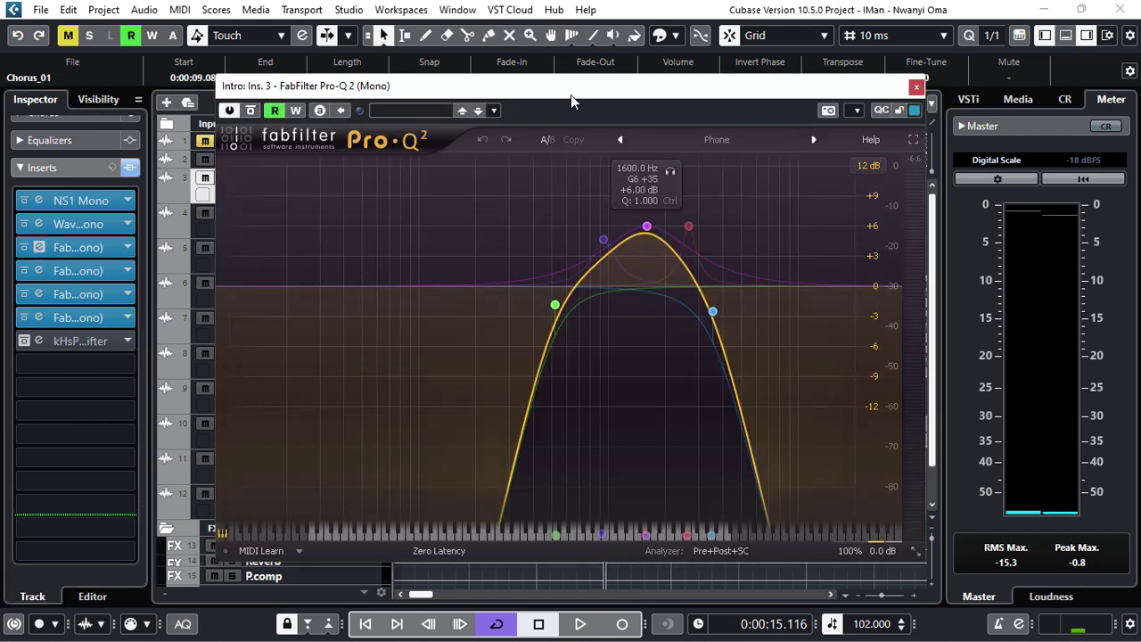
drag(571, 94, 755, 155)
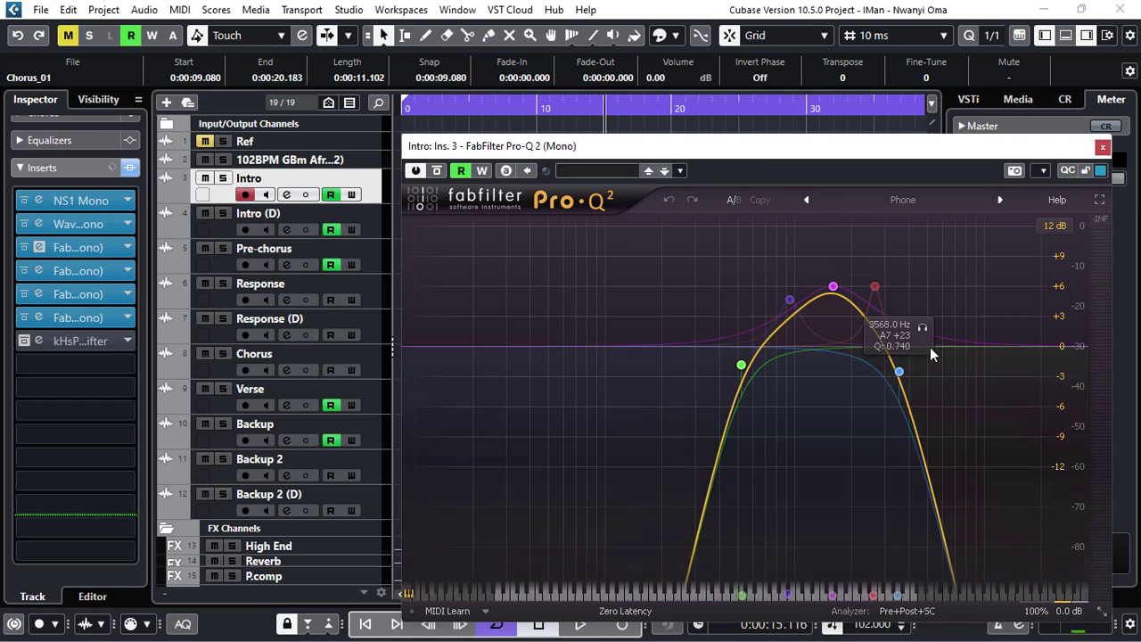
View the Pro-Q 2 preset list with Phone as the chosen preset, and close the list and the plug-in without changes.
click(922, 197)
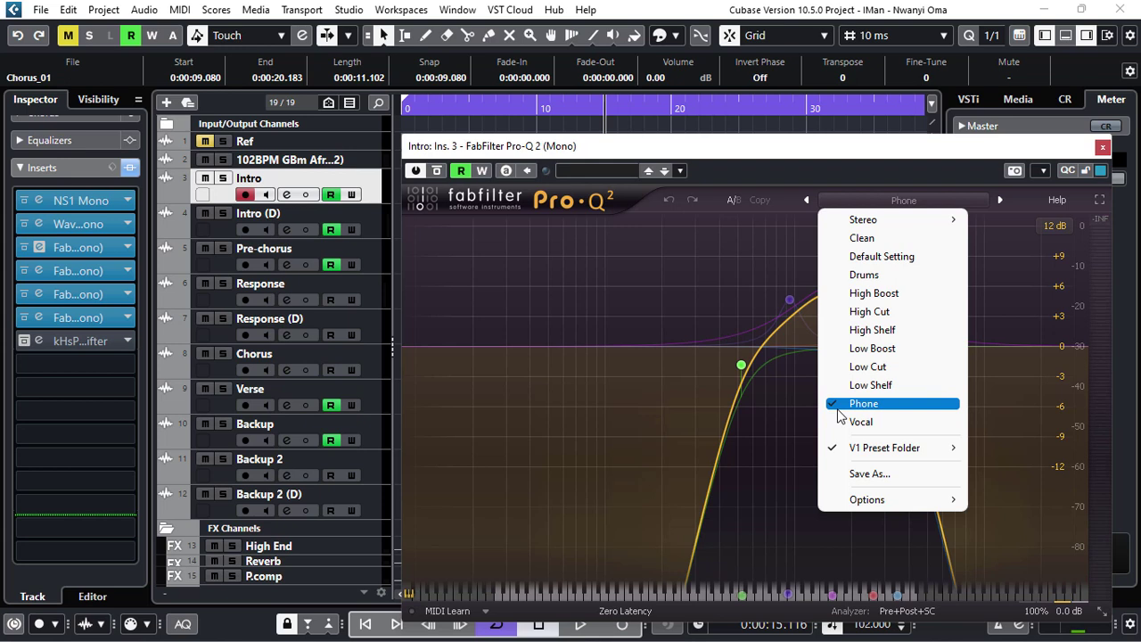
click(818, 156)
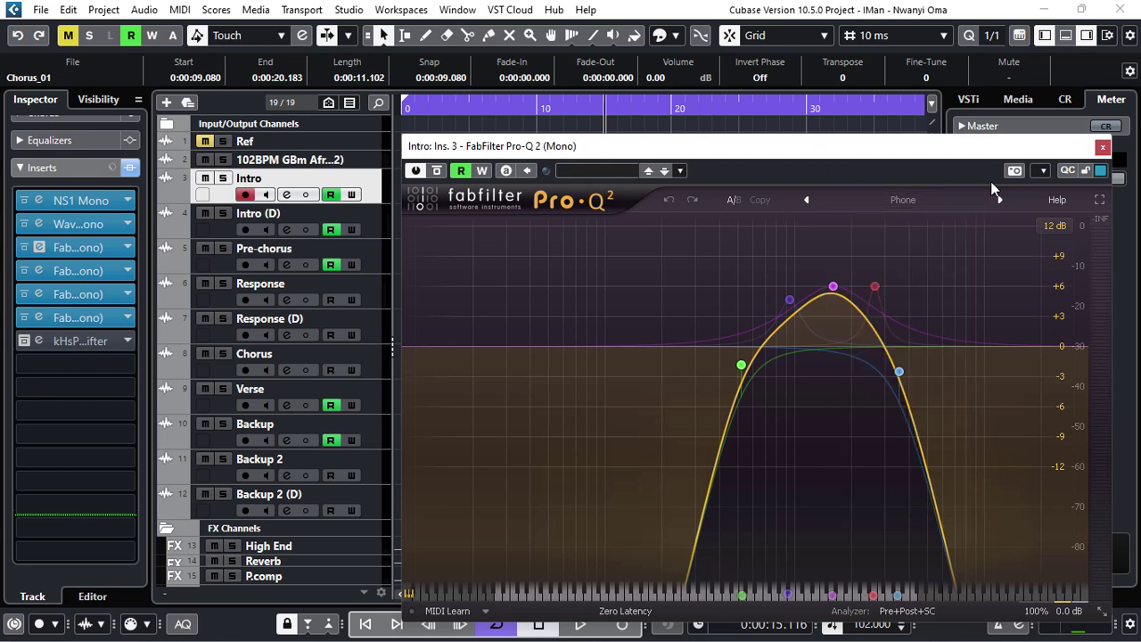
click(1103, 148)
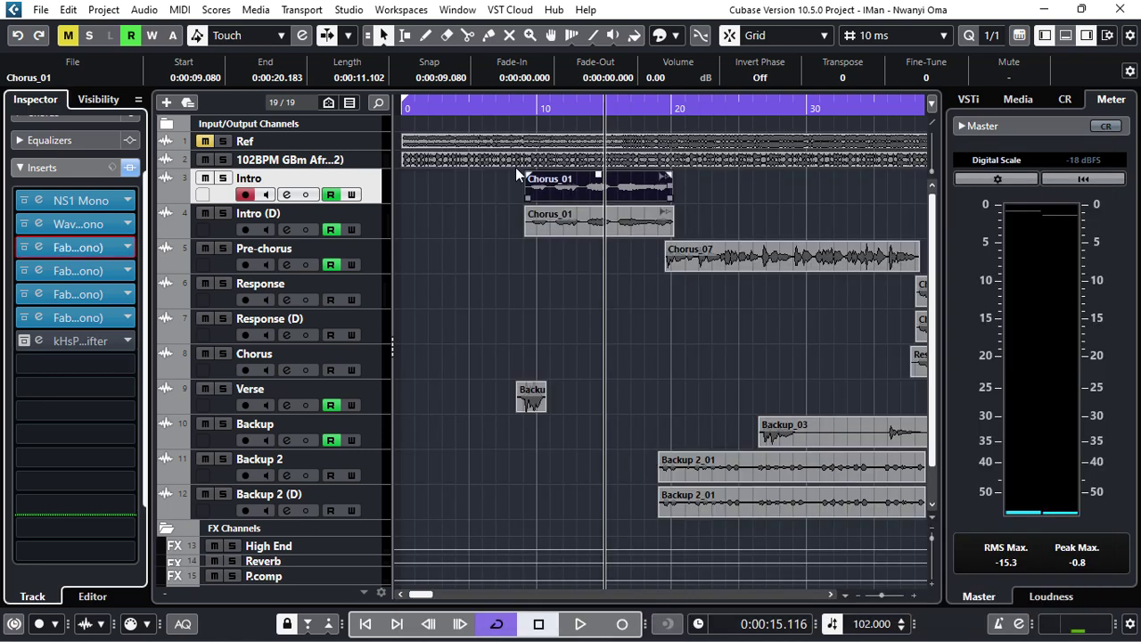
Open FabFilter Pro-Q 2 in the Intro (D) track's third insert to check its Phone EQ curve, and close the plug-in.
click(303, 221)
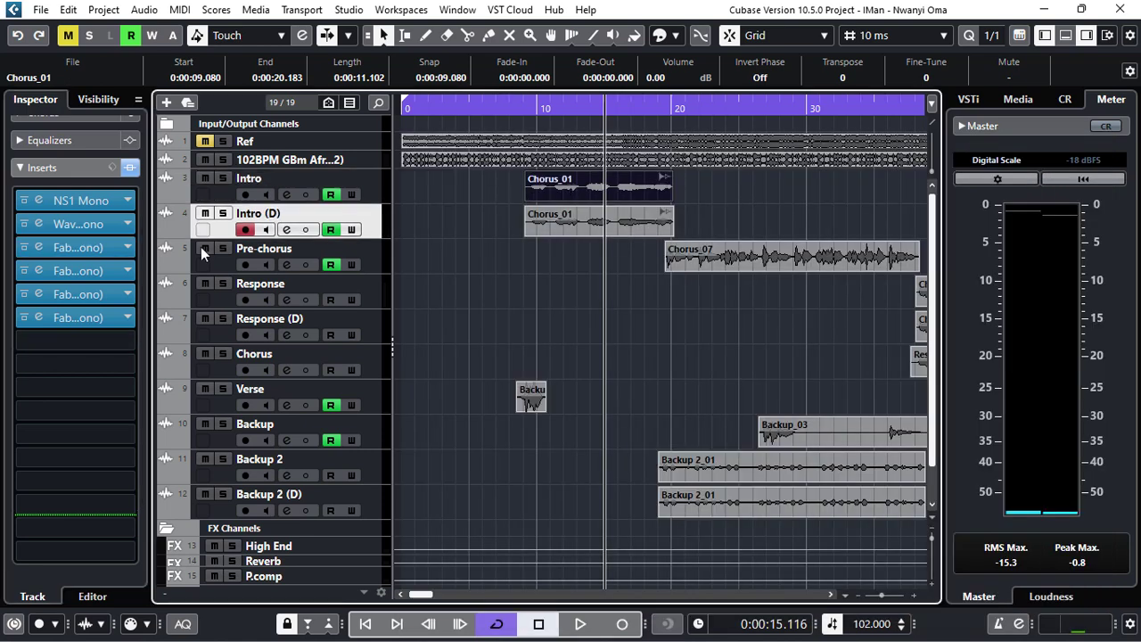
click(41, 247)
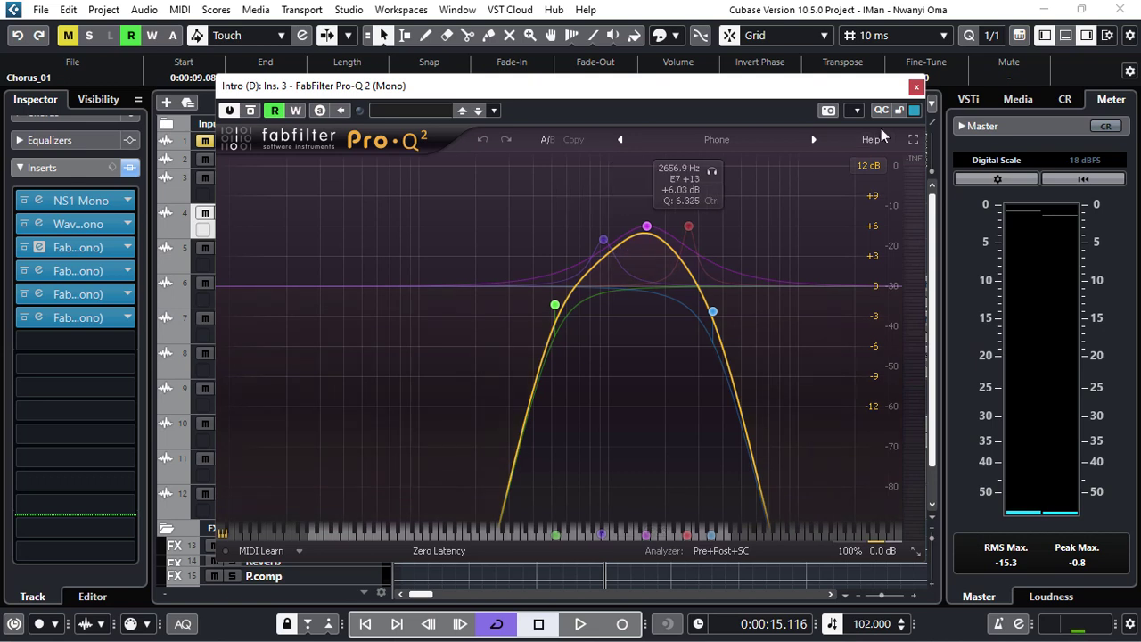
click(915, 86)
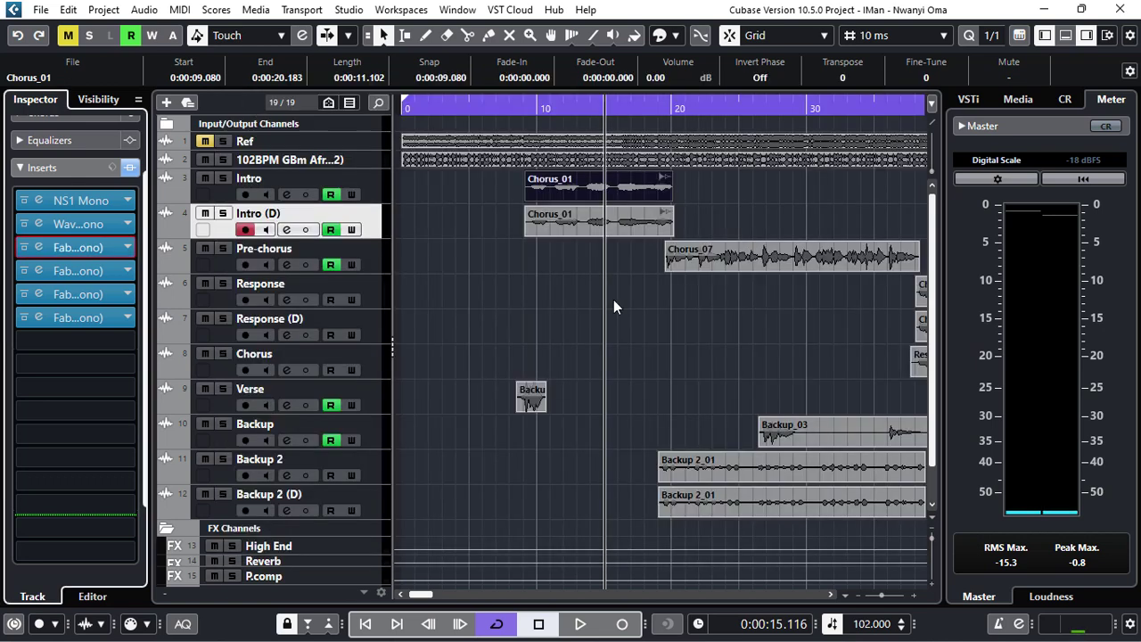
Play the song from about 0:09 to hear the Intro vocals, and stop playback after a few seconds.
click(527, 114)
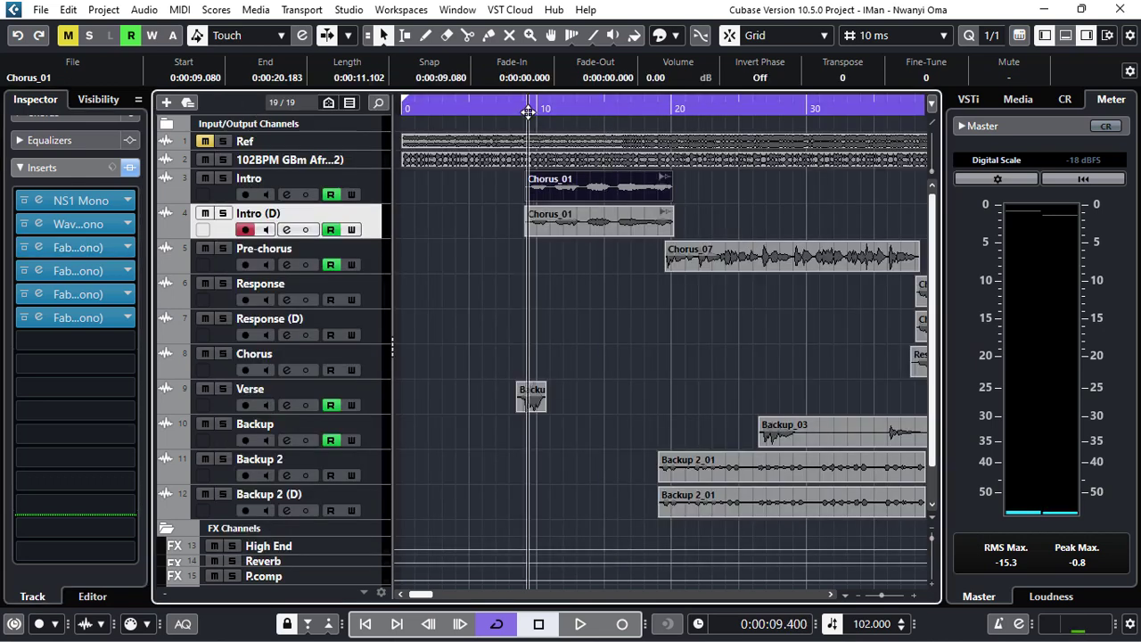
key(space)
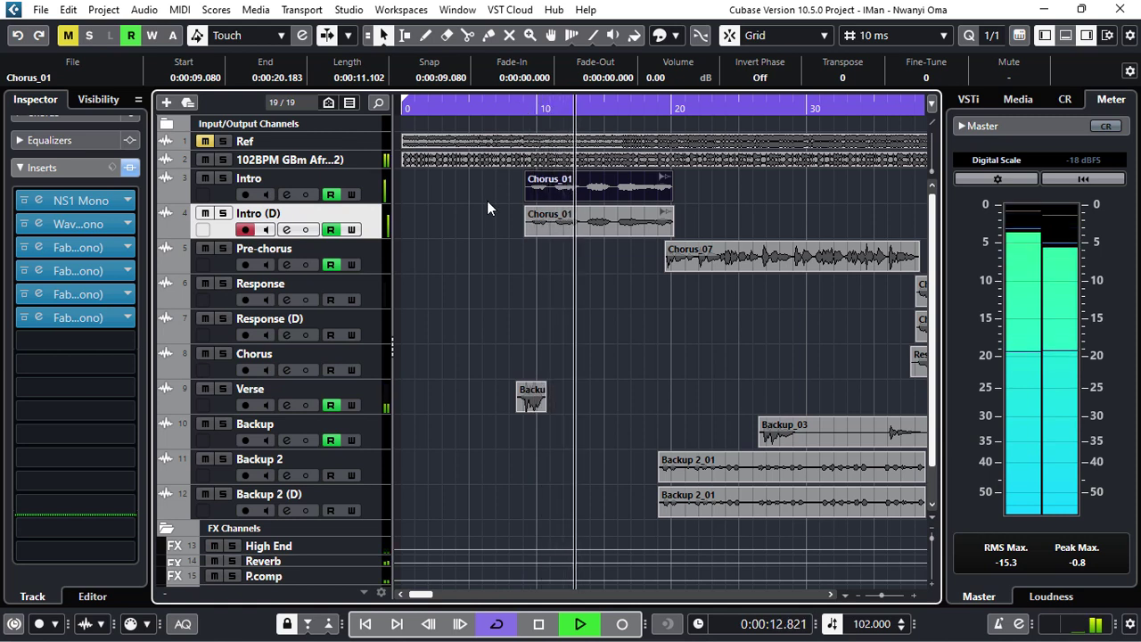
key(space)
Go through the High End, Reverb and P.comp FX channels one by one, ending with Reverb selected.
scroll(487, 203, down, 3)
scroll(323, 273, down, 2)
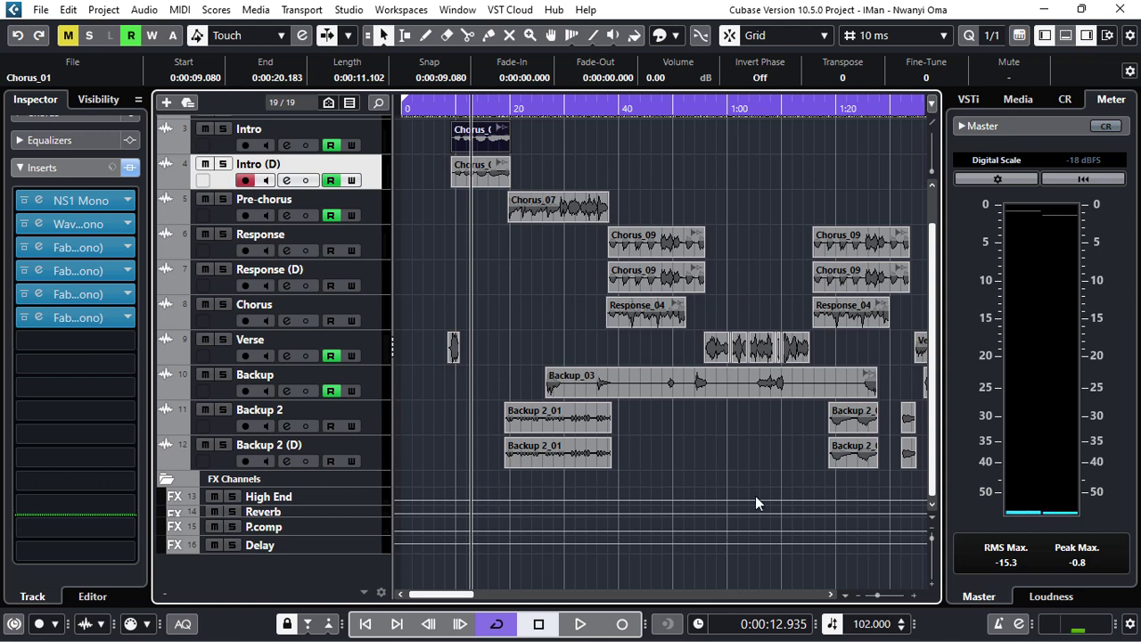
click(342, 495)
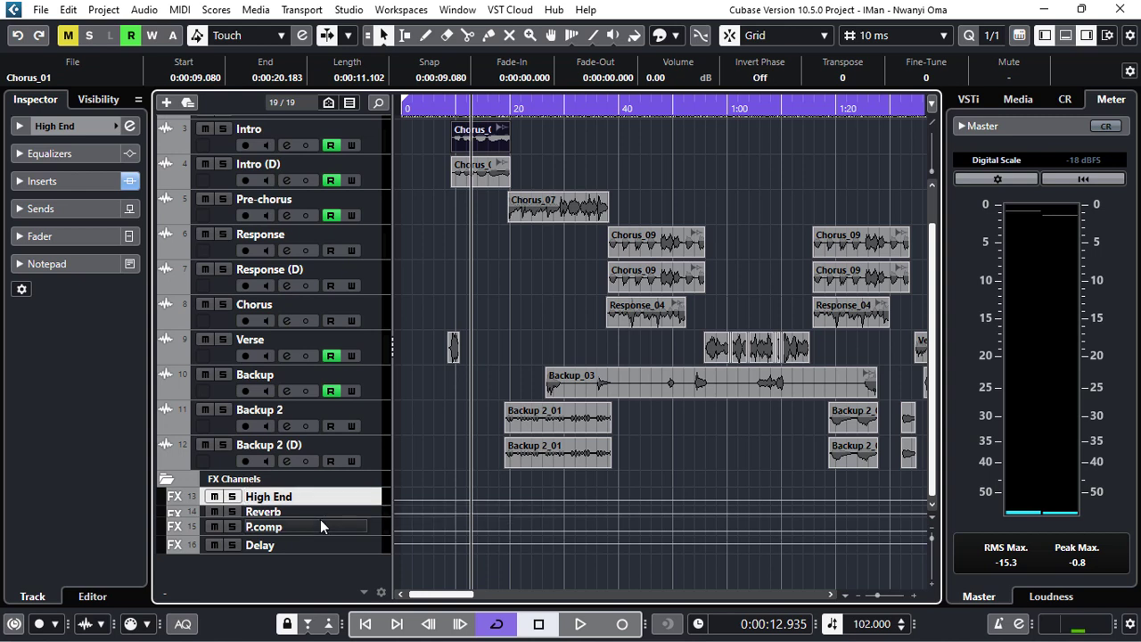
click(321, 512)
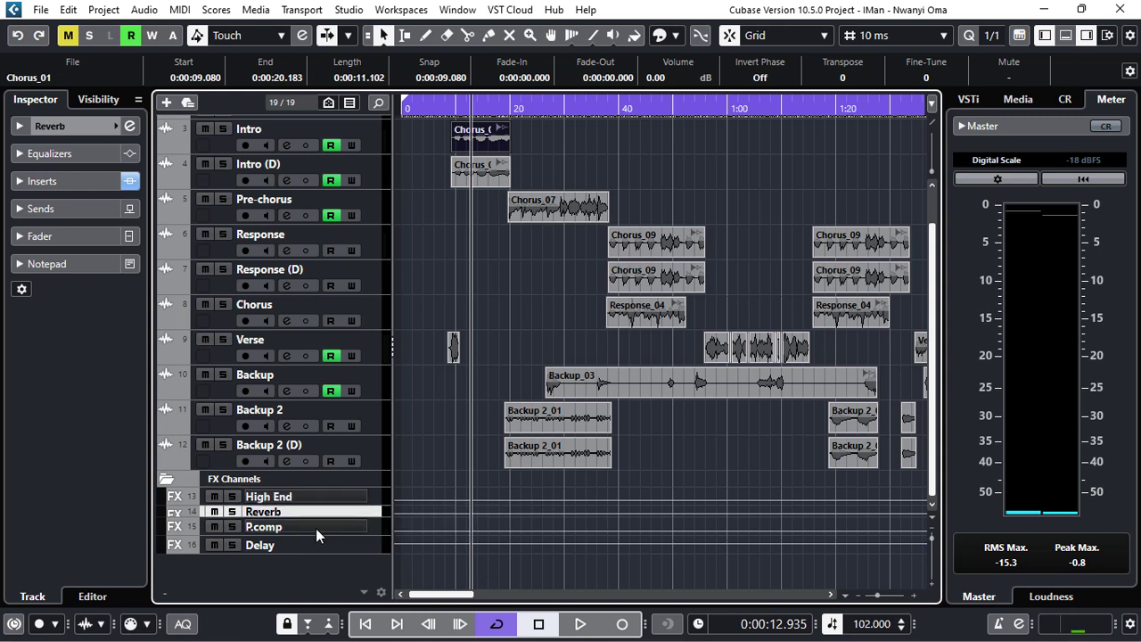
click(315, 528)
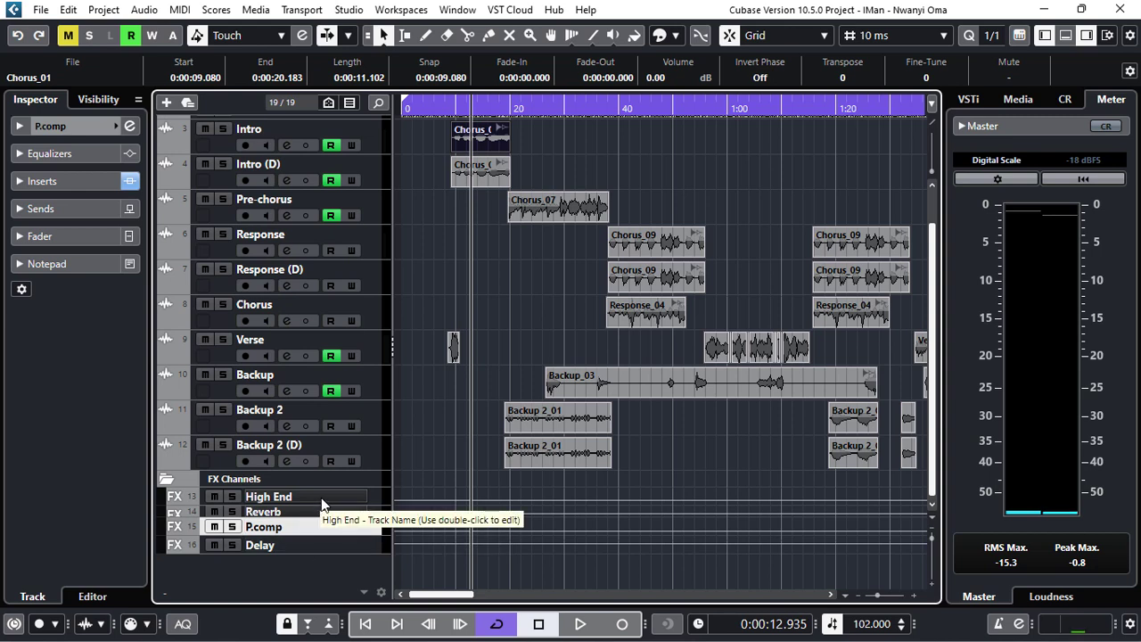
click(321, 500)
click(314, 515)
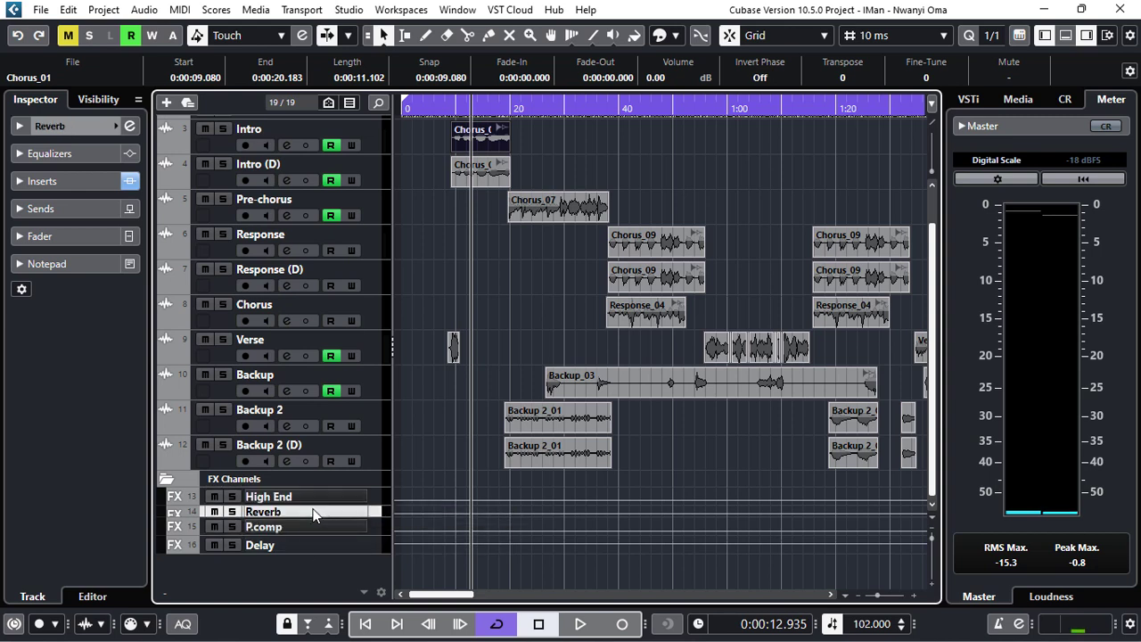
Open FabFilter Pro-R in the Reverb channel's first insert to examine its predelay and note-sync options, and close it without changes.
click(55, 180)
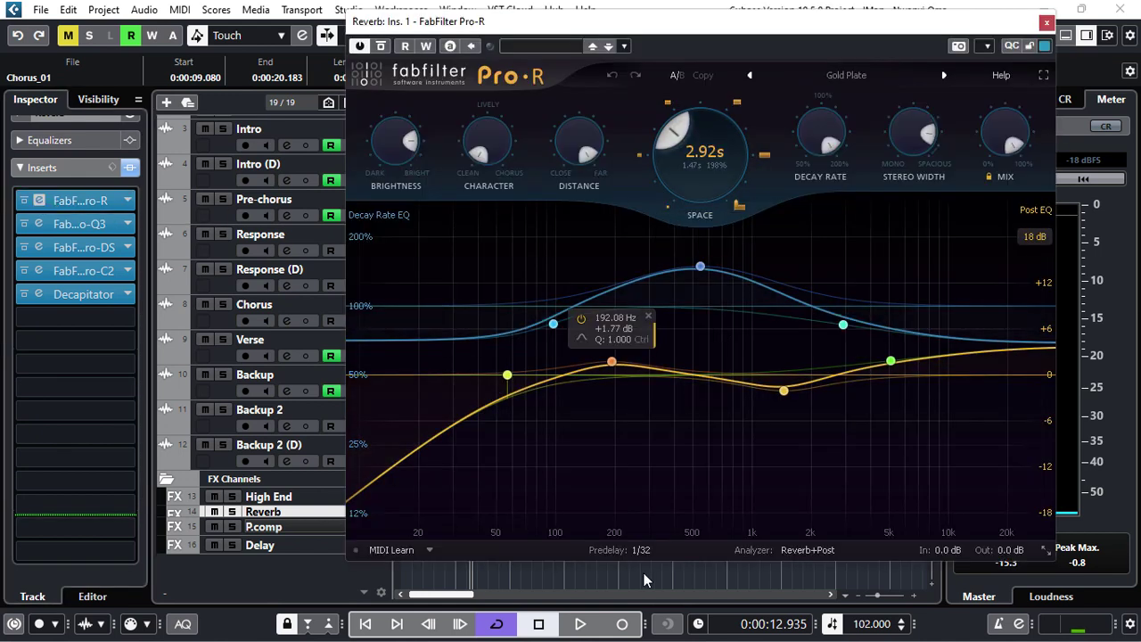
mouse_move(632, 549)
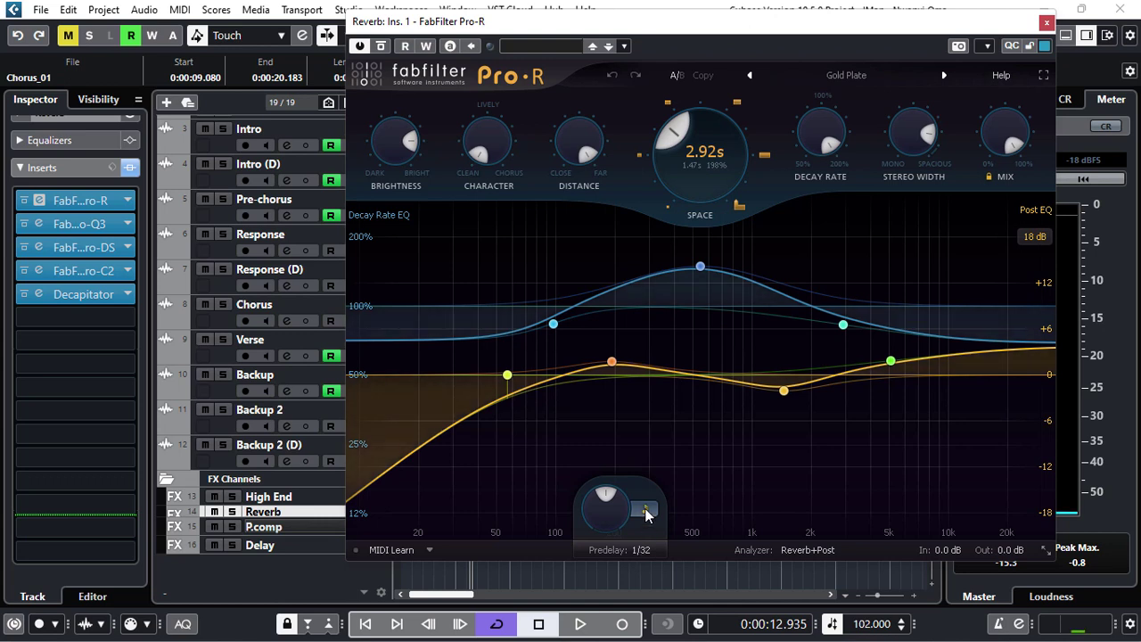
mouse_move(645, 510)
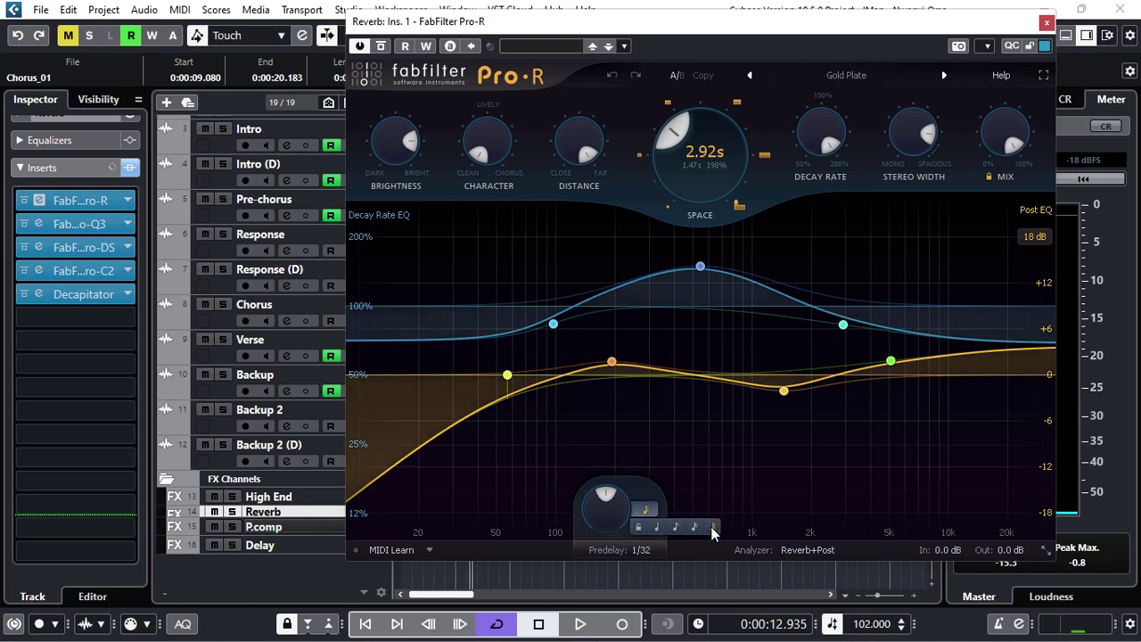
click(1046, 23)
Play the song from about 0:19 into the Pre-chorus, mute the Reverb channel during playback to compare, and stop.
click(511, 108)
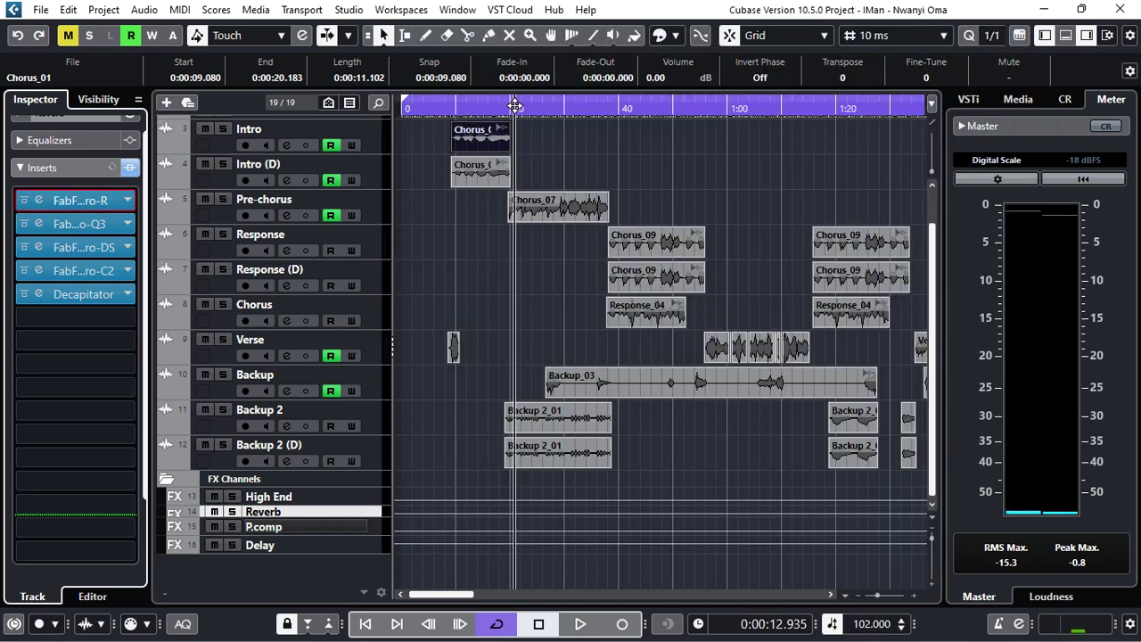
click(513, 107)
click(506, 104)
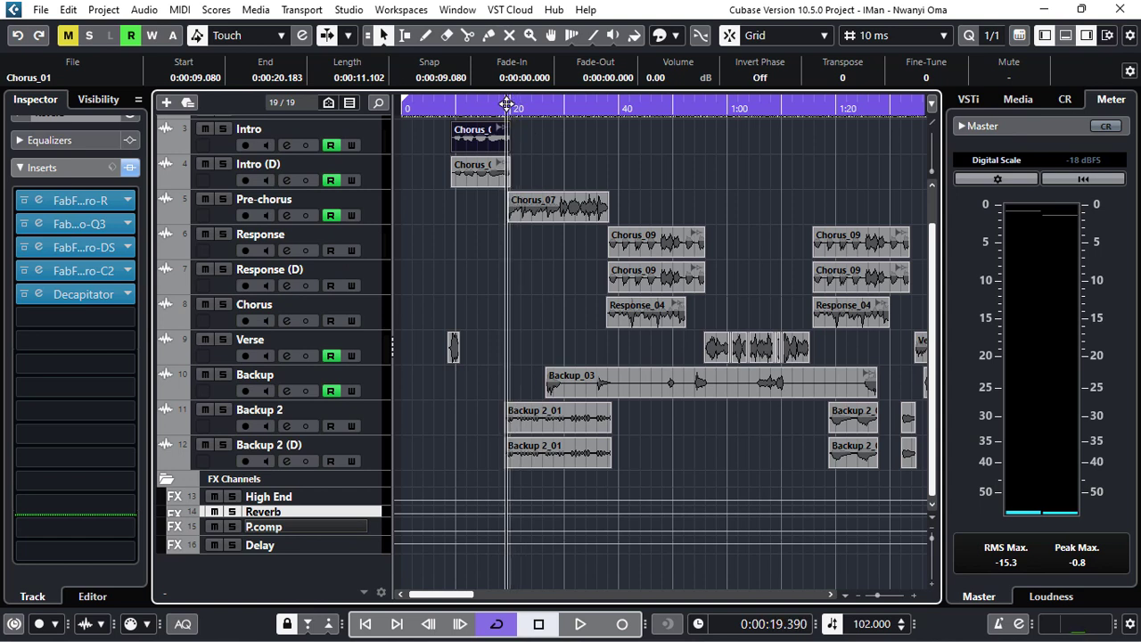
key(space)
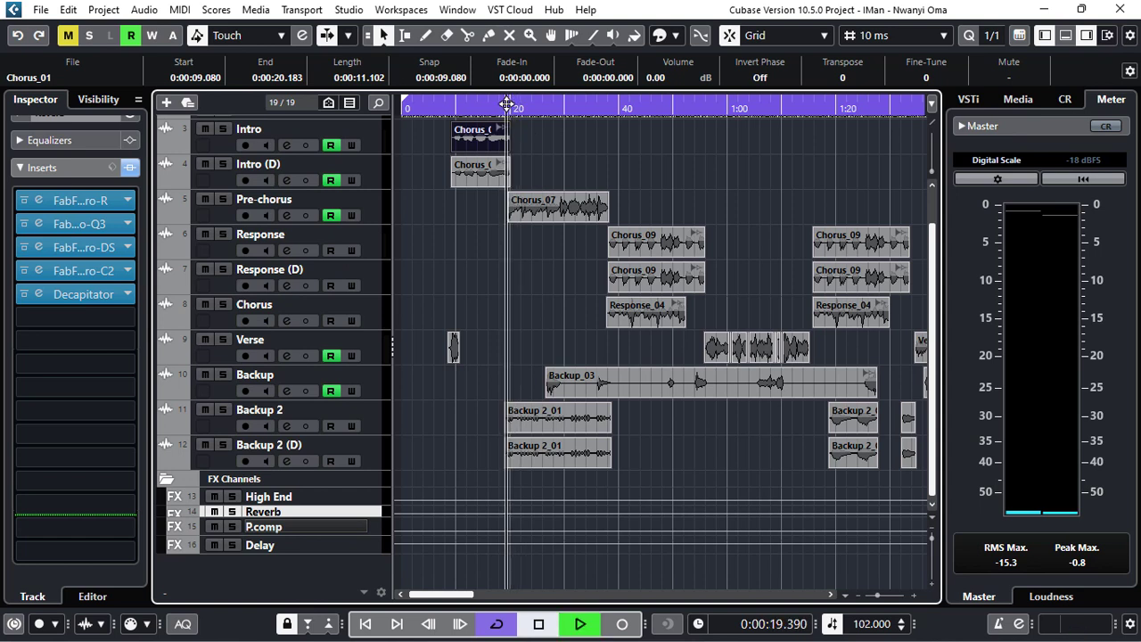
click(217, 510)
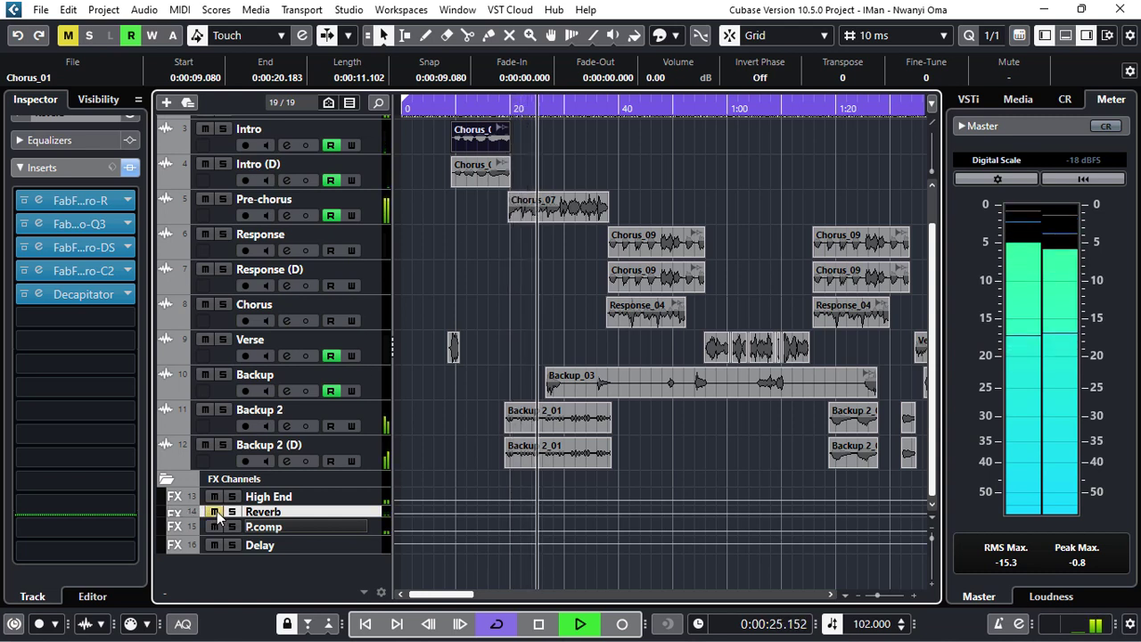
key(space)
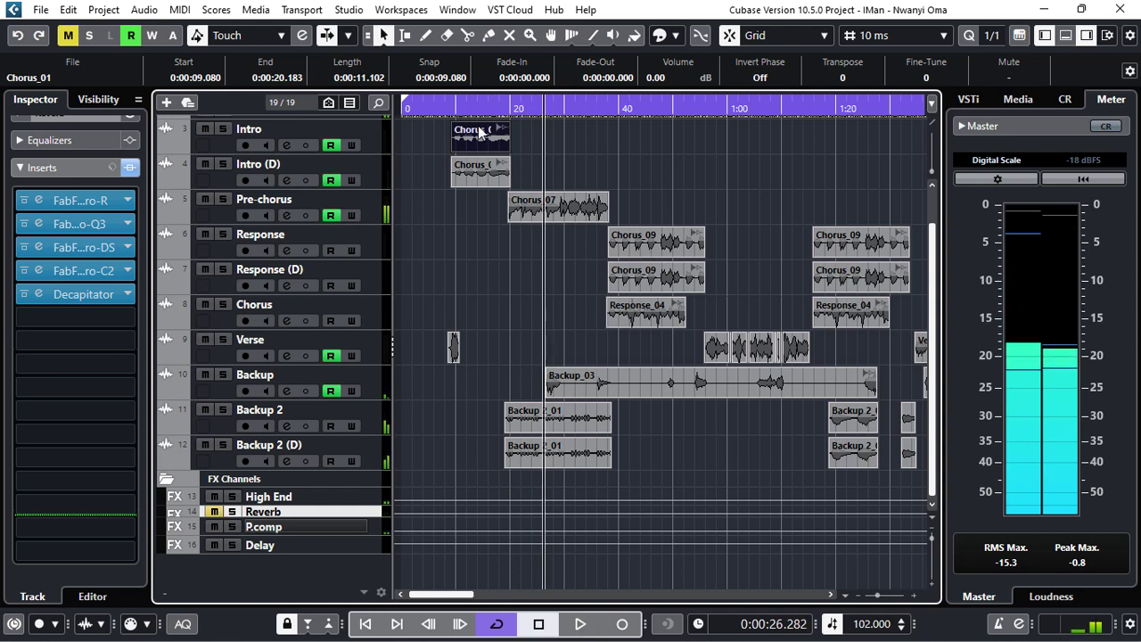
Replay the Pre-chorus from about 0:19 with Reverb muted, unmute the Reverb channel during playback, and stop.
click(516, 109)
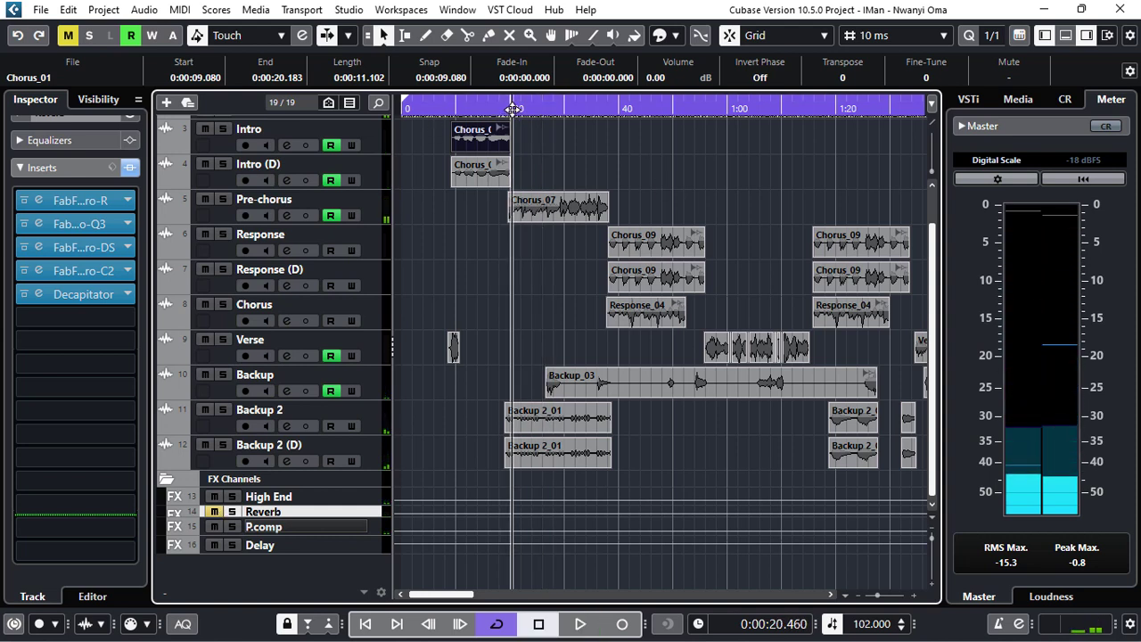
click(512, 108)
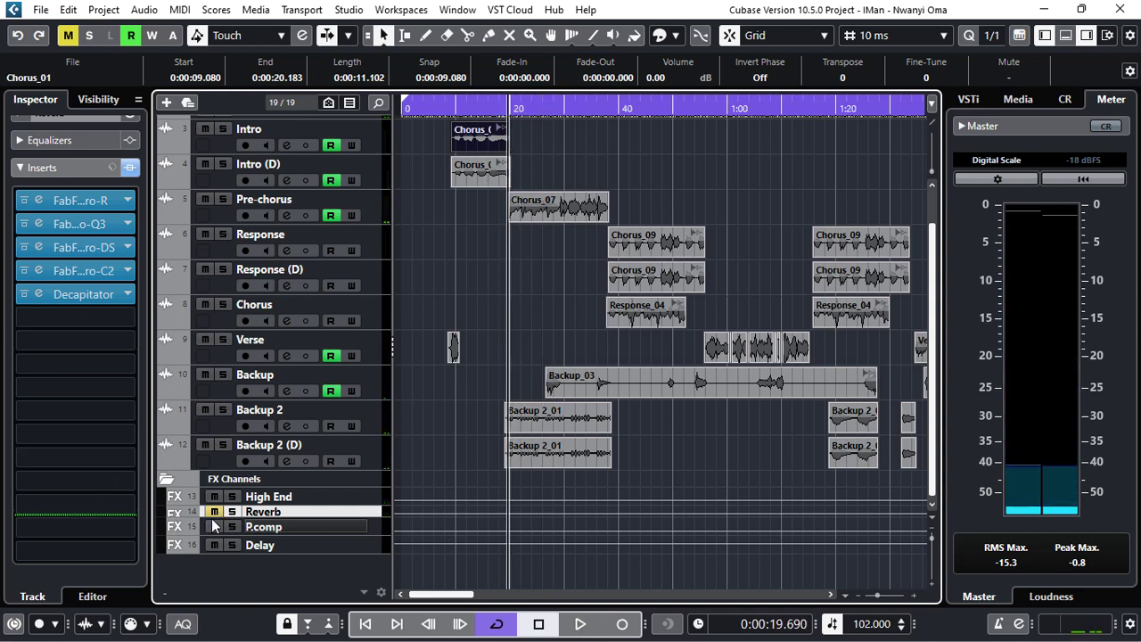
key(space)
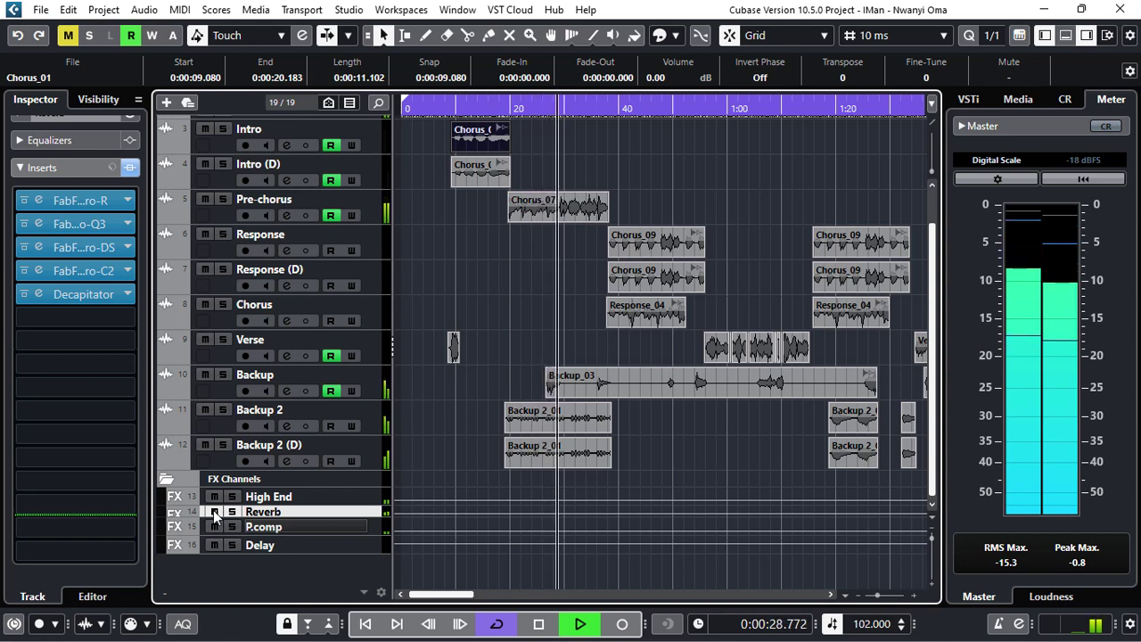
key(space)
Select the P.comp channel, open the Softube FET Compressor in its first insert to view its settings, and close it.
click(351, 520)
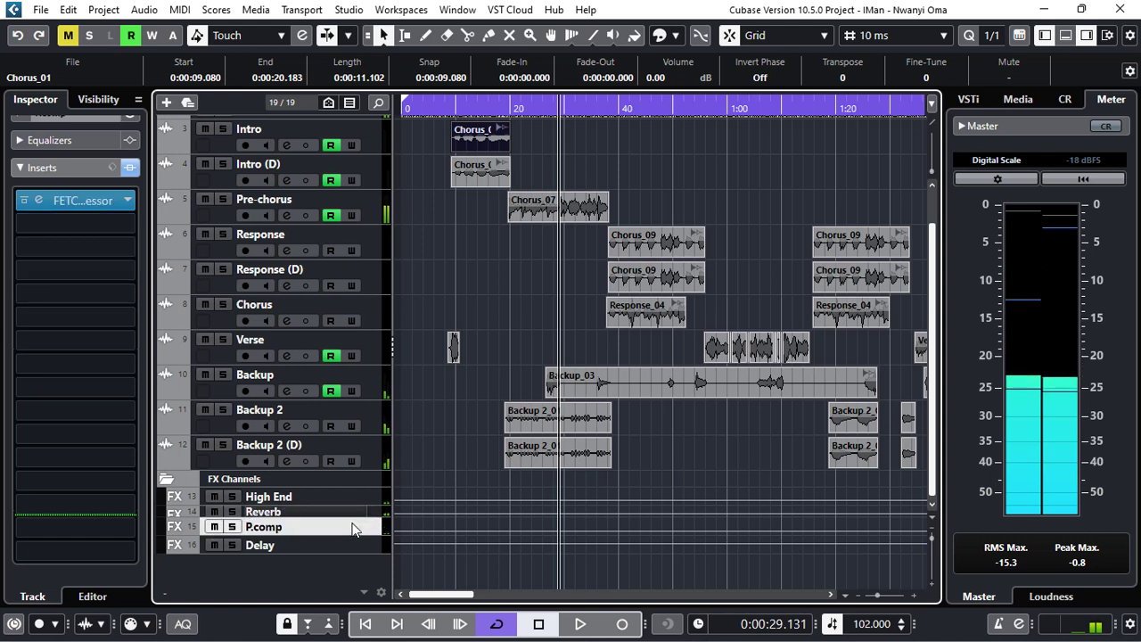
click(40, 198)
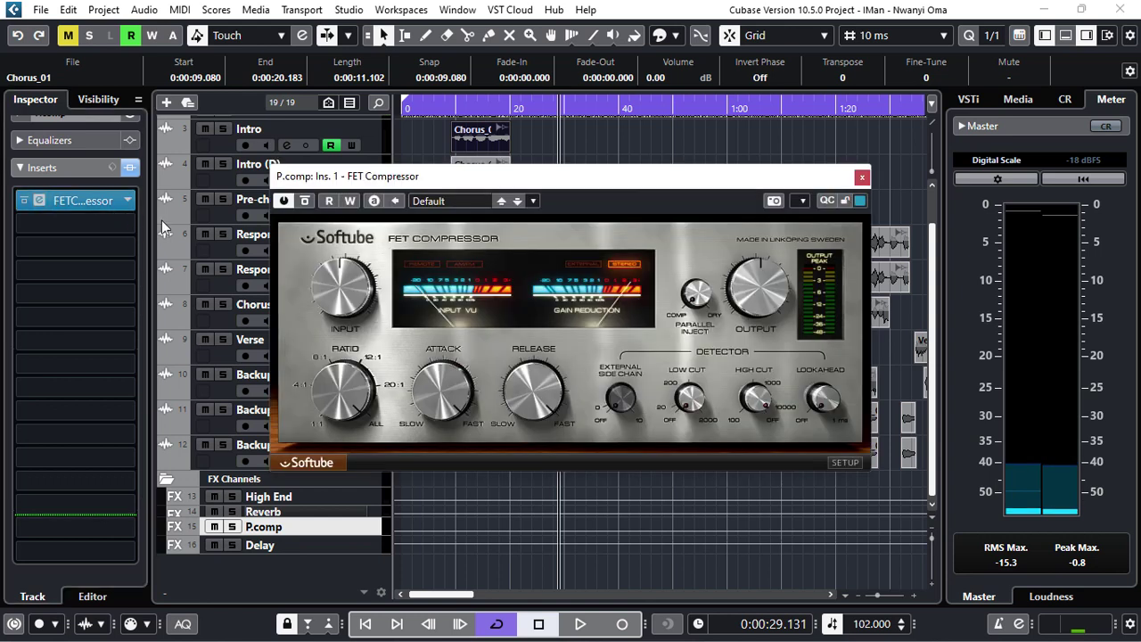
click(864, 178)
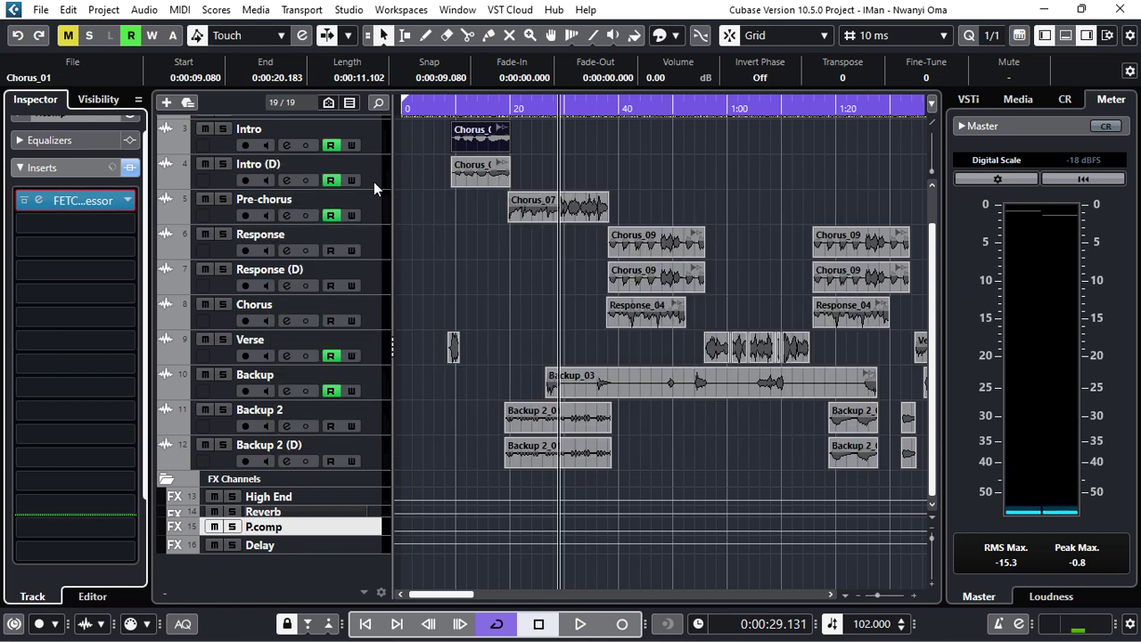
Collapse the P.comp channel's inserts and expand its fader section to check the channel volume, and collapse it again.
click(76, 166)
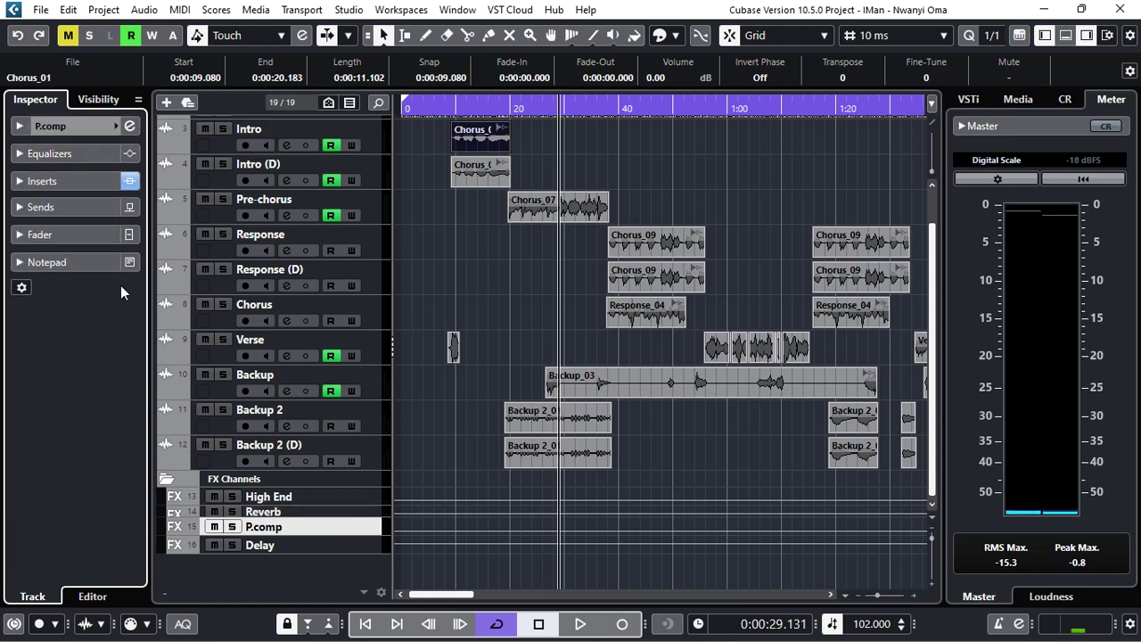
click(60, 230)
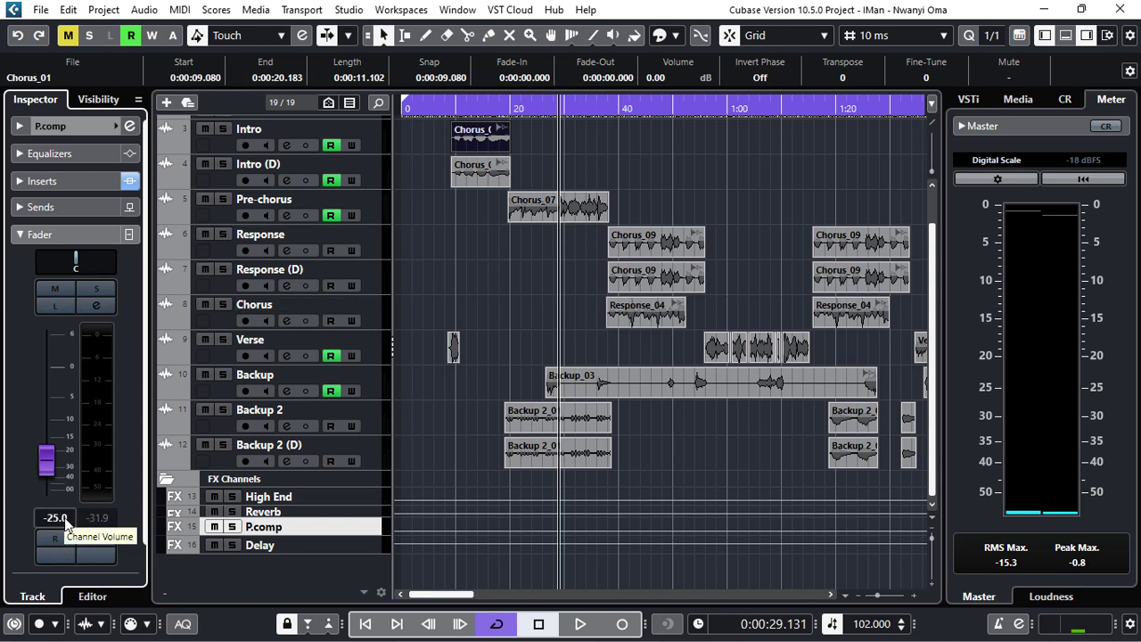
click(76, 241)
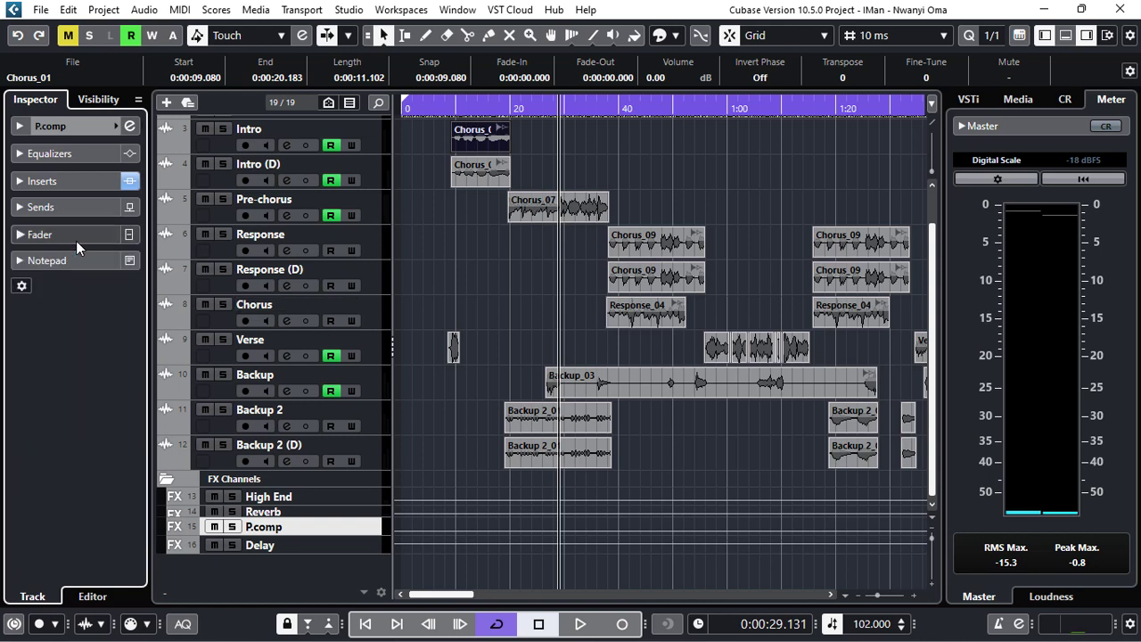
Select the Delay FX channel, expand its inserts and open EchoBoy in the first insert to view the delay.
click(291, 542)
click(60, 182)
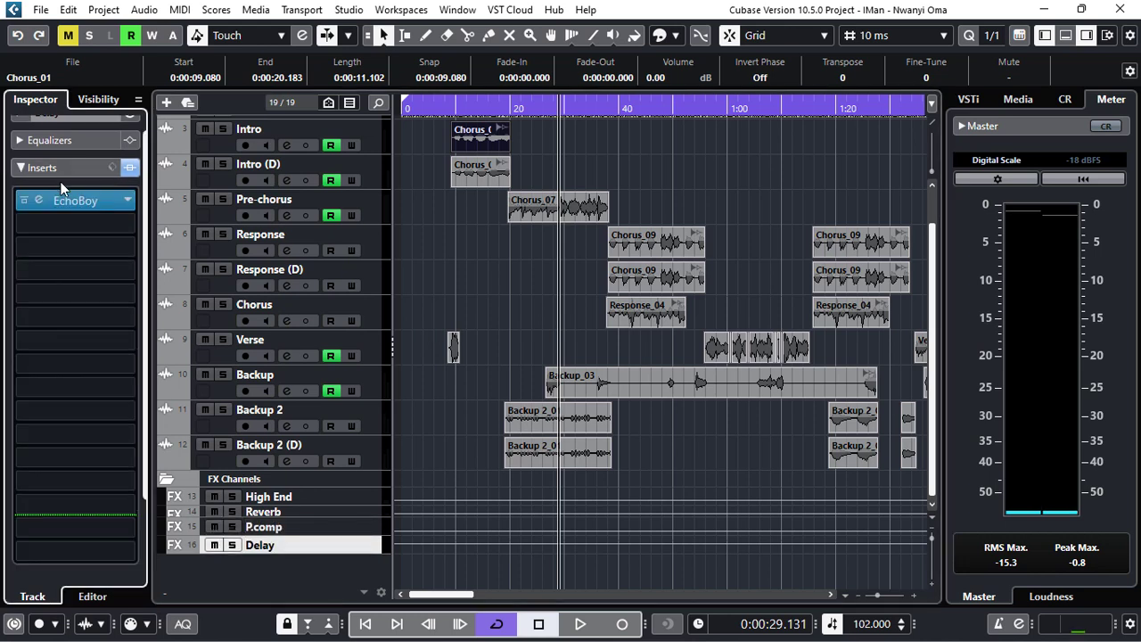
click(37, 199)
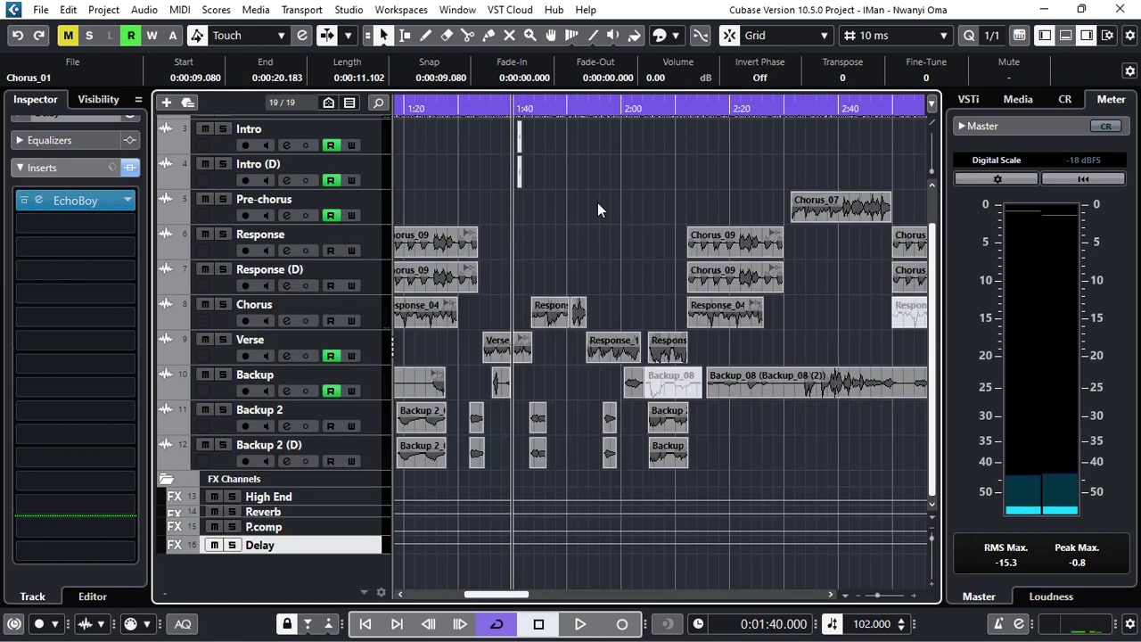
Play the Verse section from 1:40 to hear the delay, stop playback, and return the playhead to 0:20 at the Pre-chorus.
key(space)
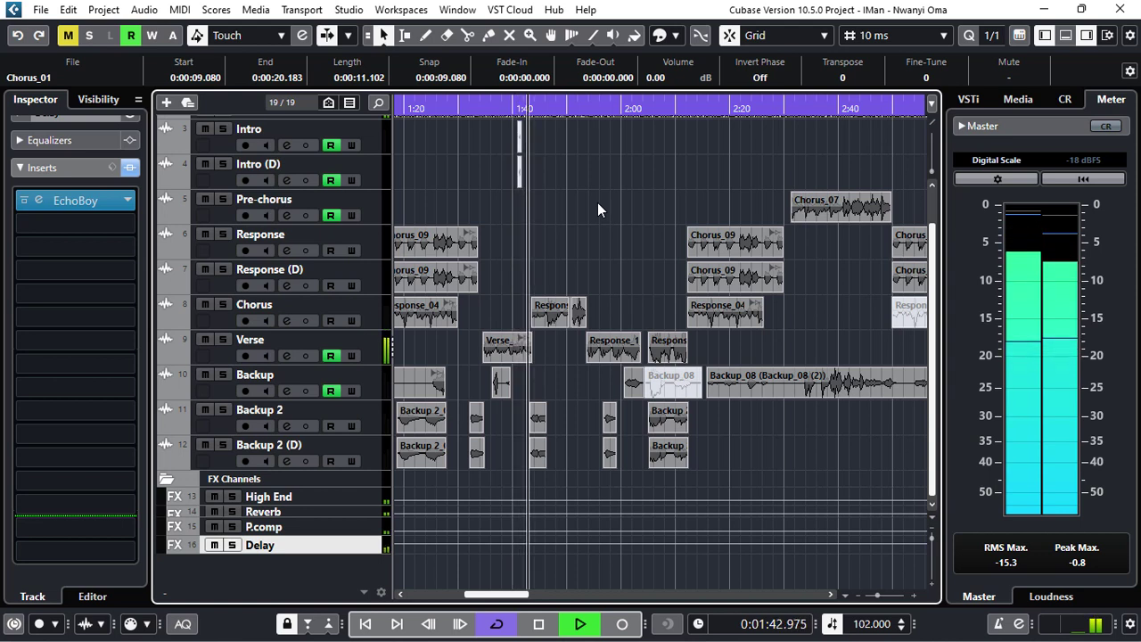
key(space)
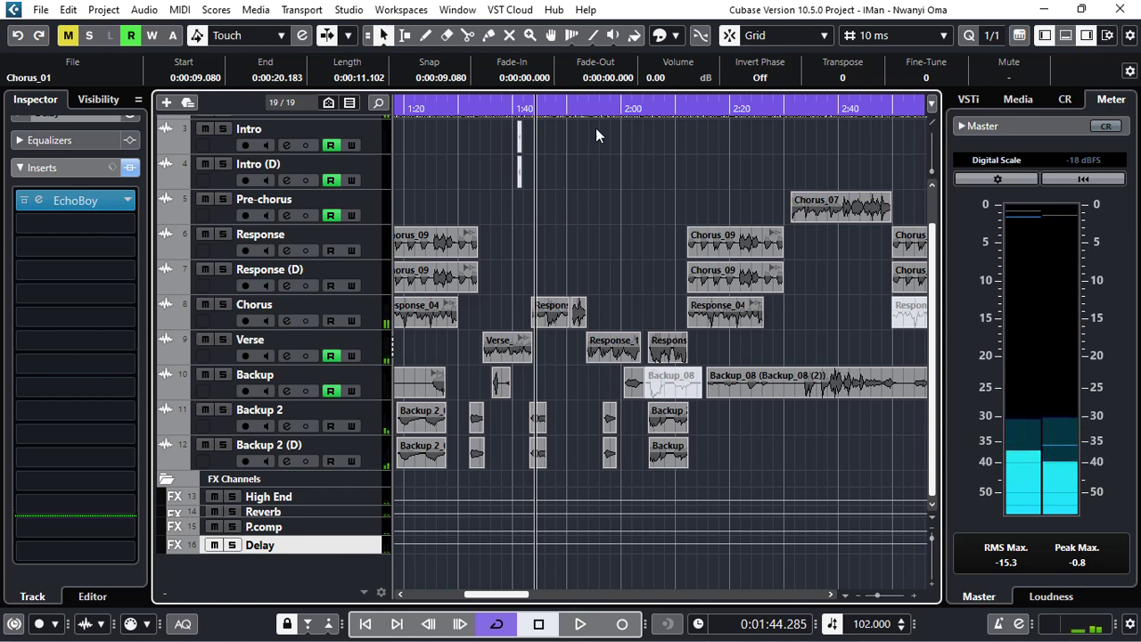
drag(495, 593, 426, 594)
click(452, 107)
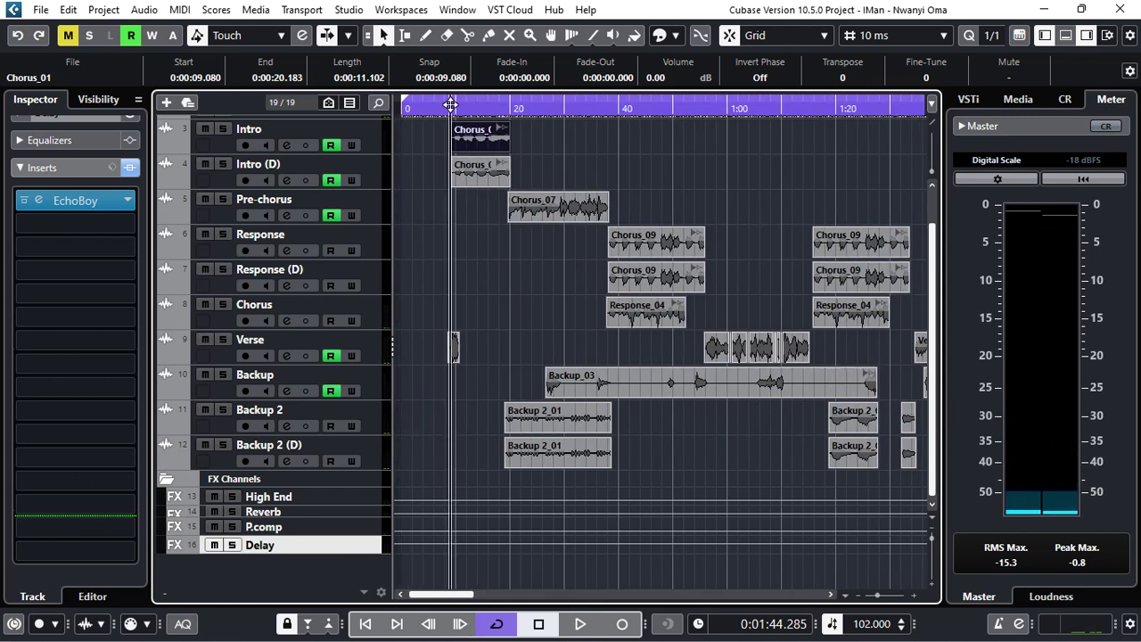
click(503, 104)
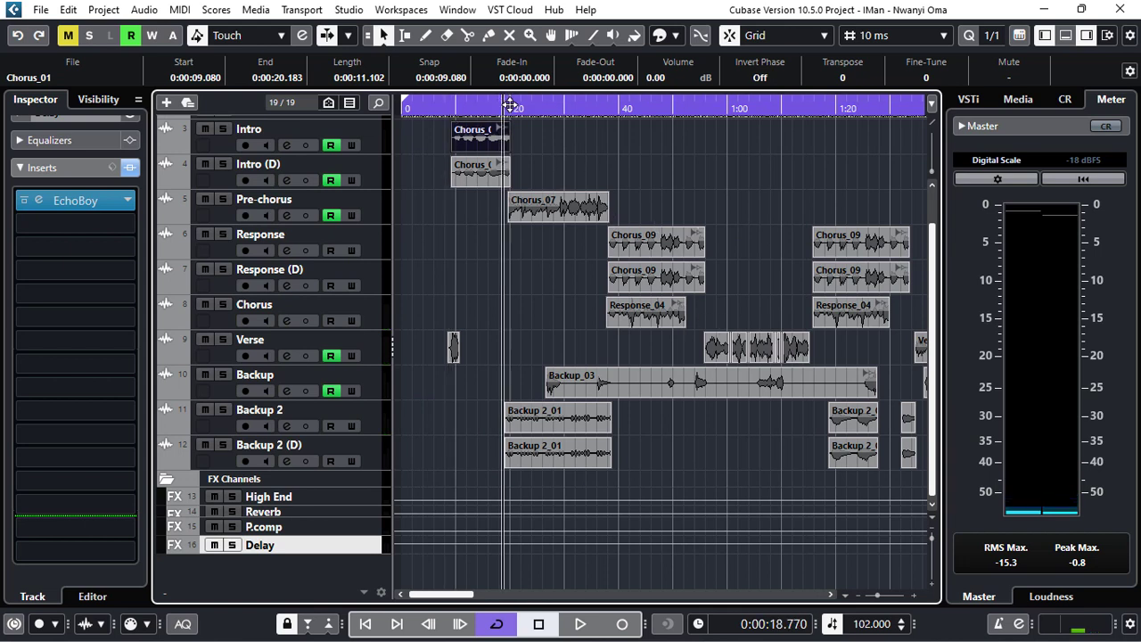
click(509, 106)
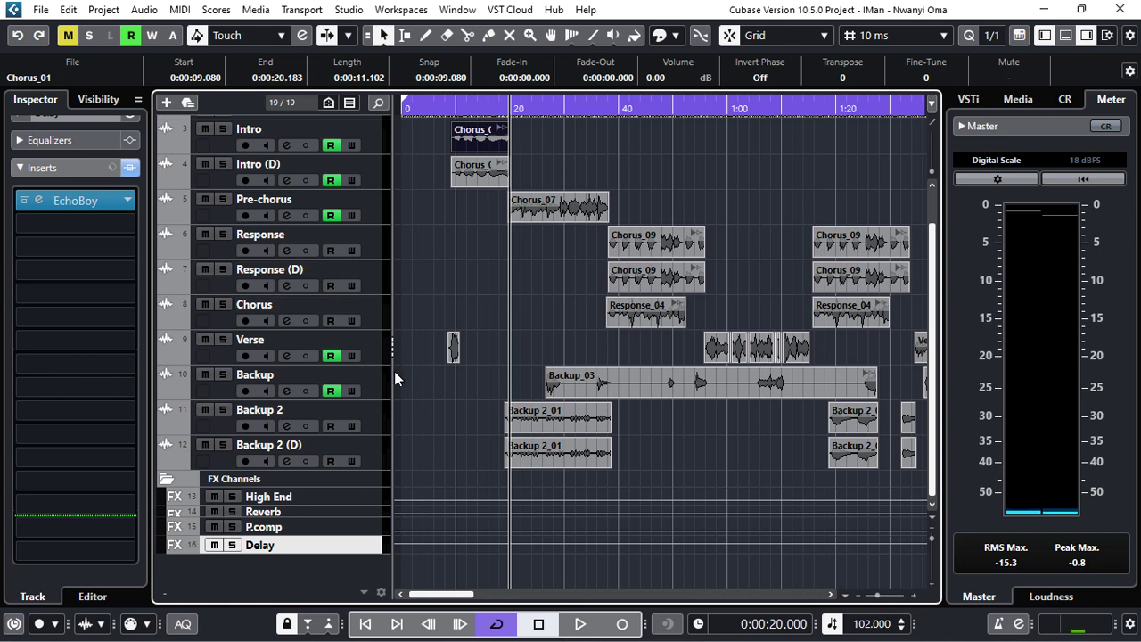
Reopen FabFilter Pro-R on the Reverb channel to check its predelay value again, and close the plug-in.
click(343, 512)
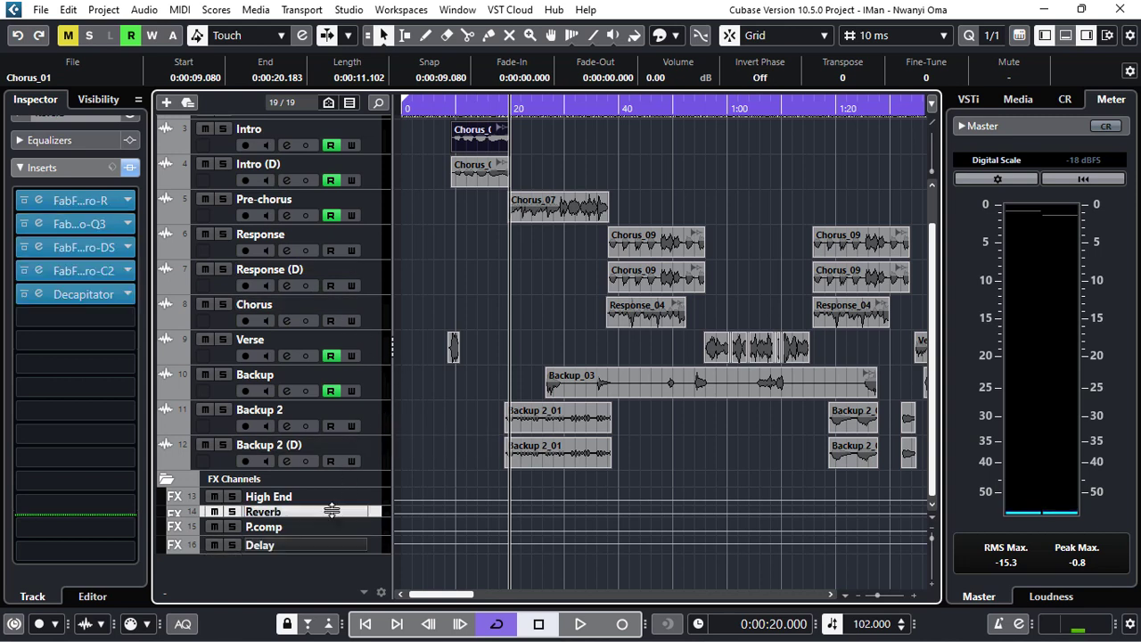
click(34, 200)
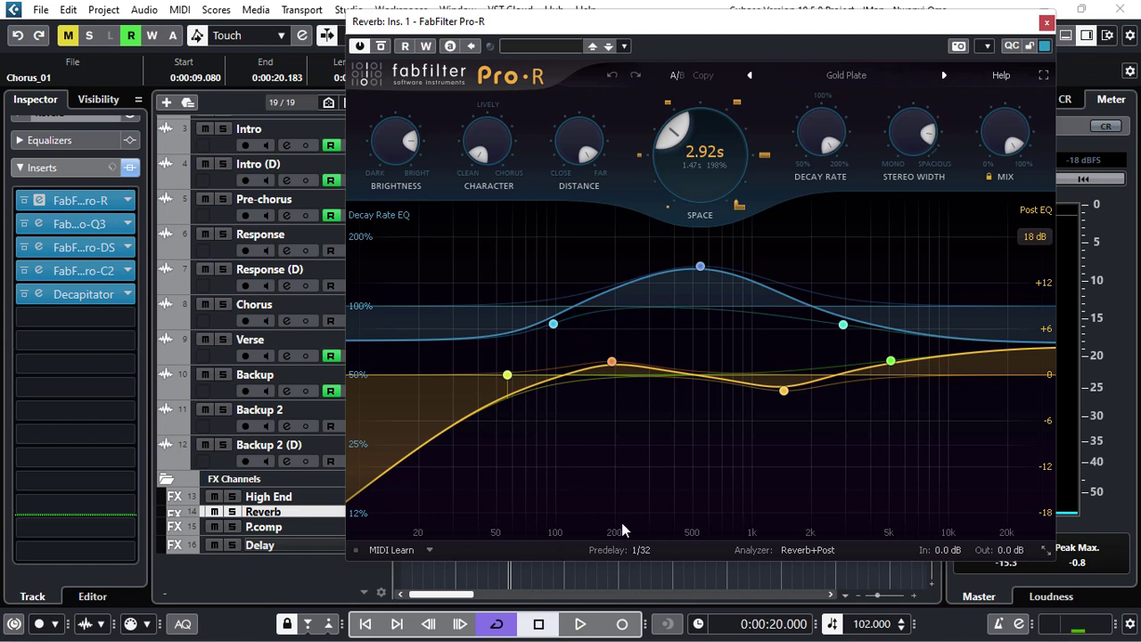
mouse_move(621, 552)
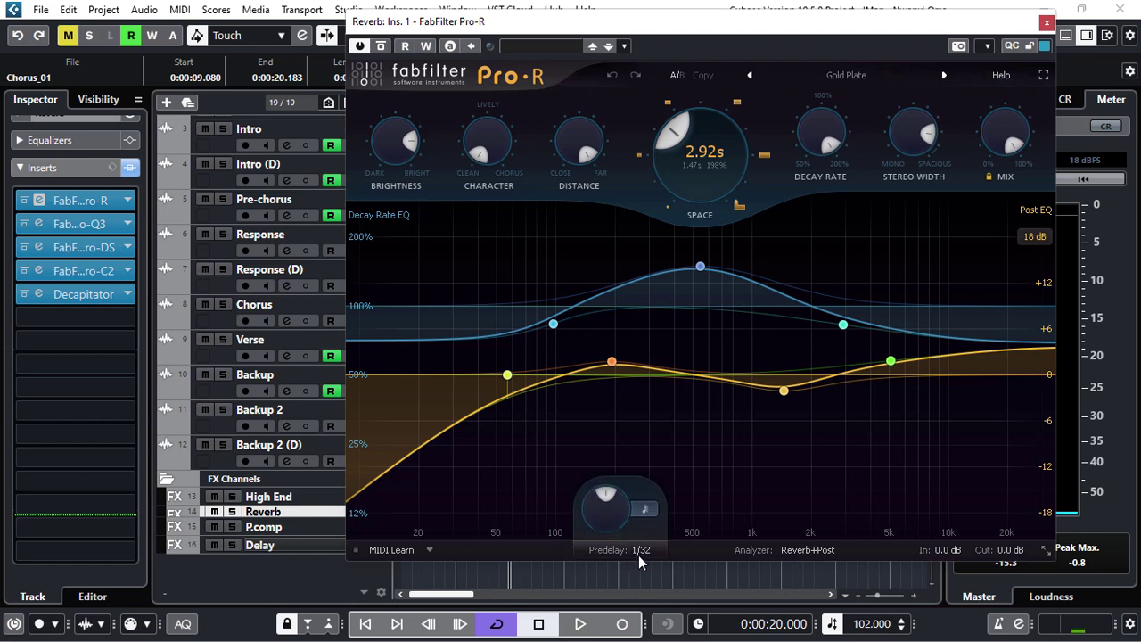
click(1048, 24)
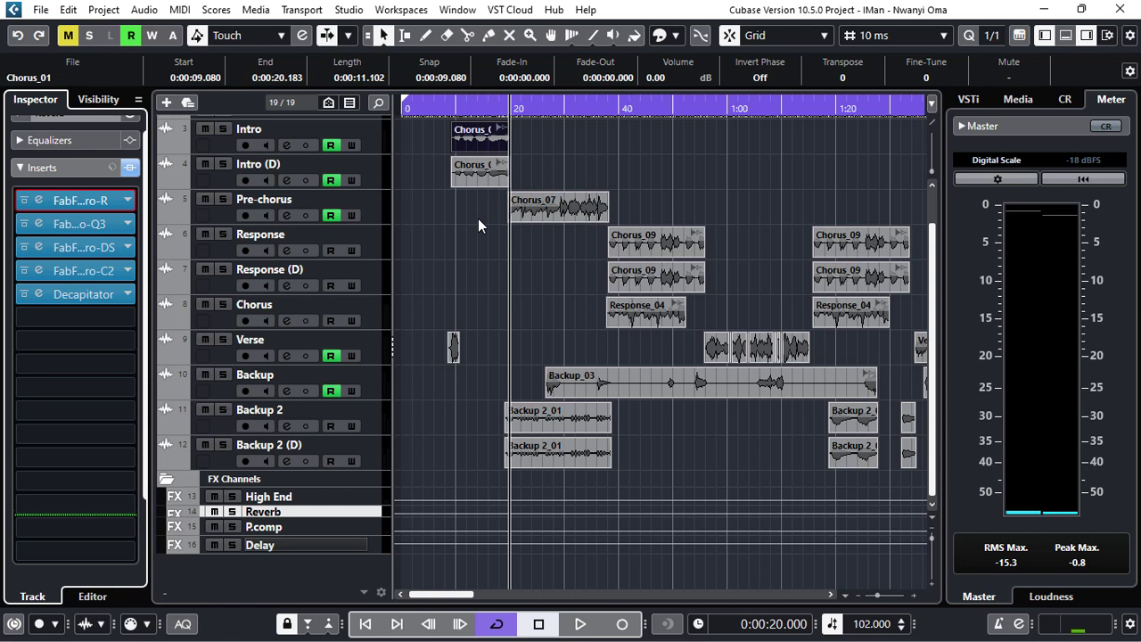
Play the Pre-chorus from 0:20 to hear the reverb on the vocal, and stop playback.
key(space)
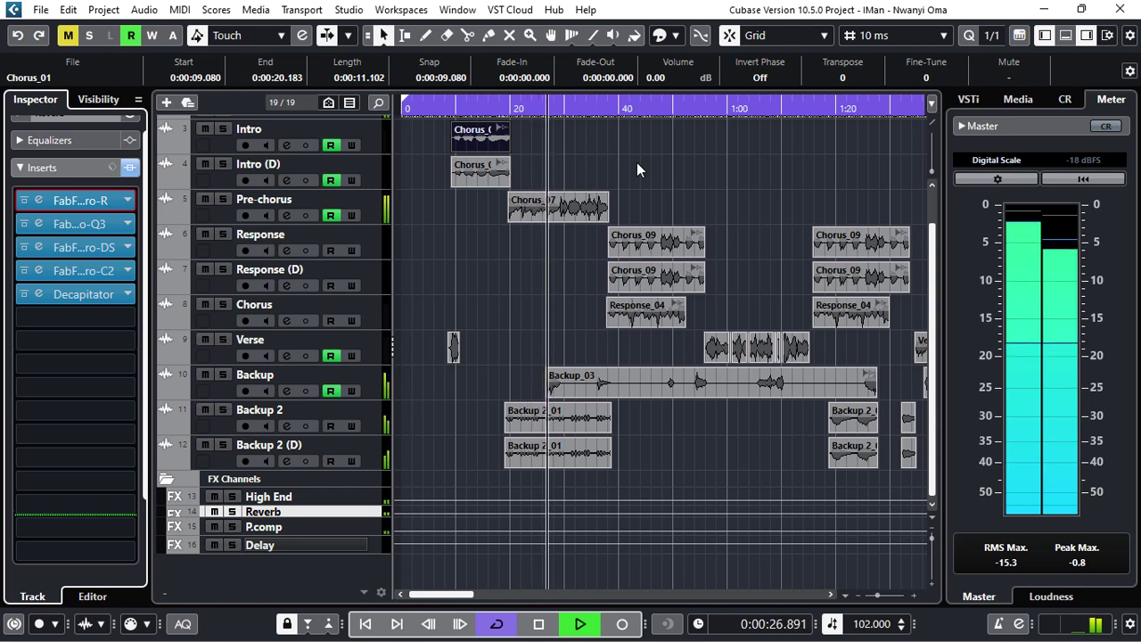
key(space)
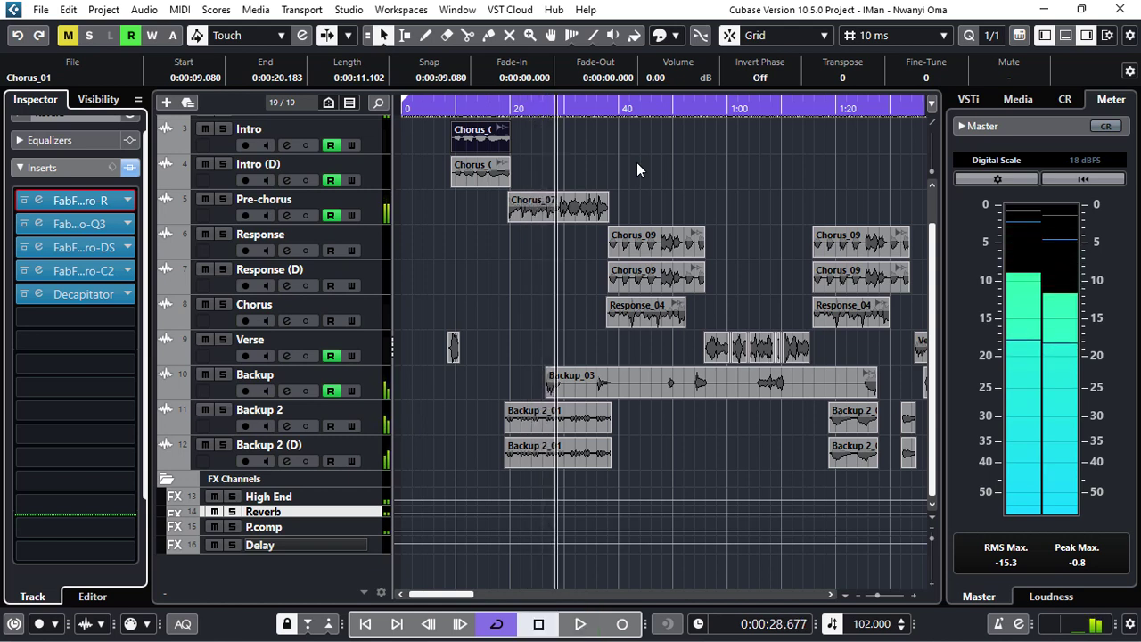
Move the playhead to about 1:34 at the Verse clip, play the song through to about 2:25, and stop playback.
drag(434, 597, 482, 604)
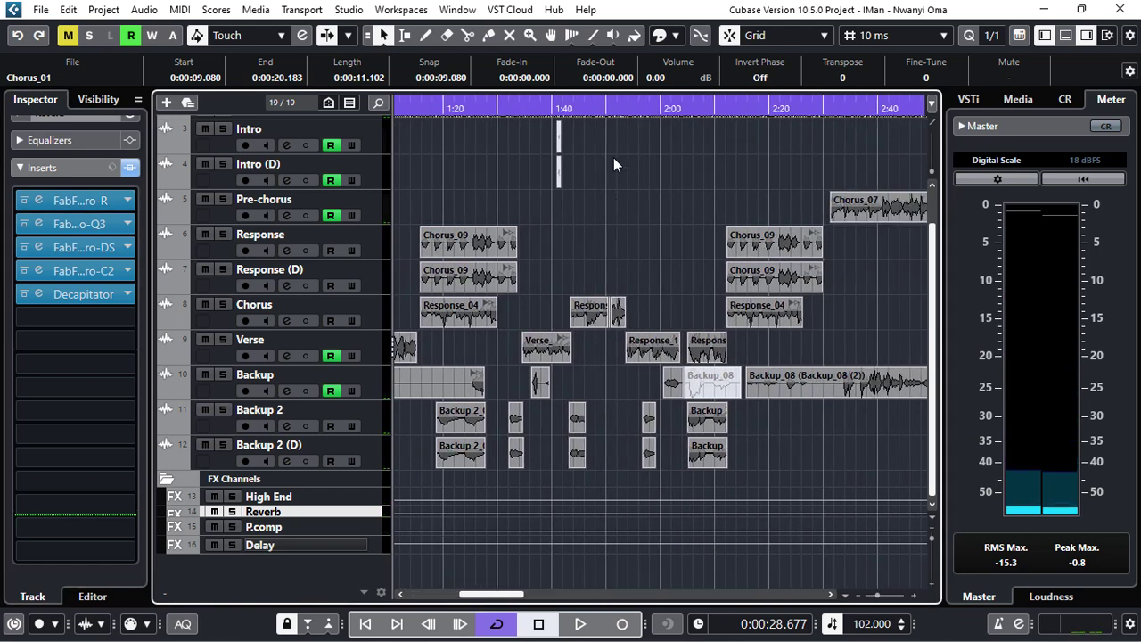
click(531, 106)
click(518, 105)
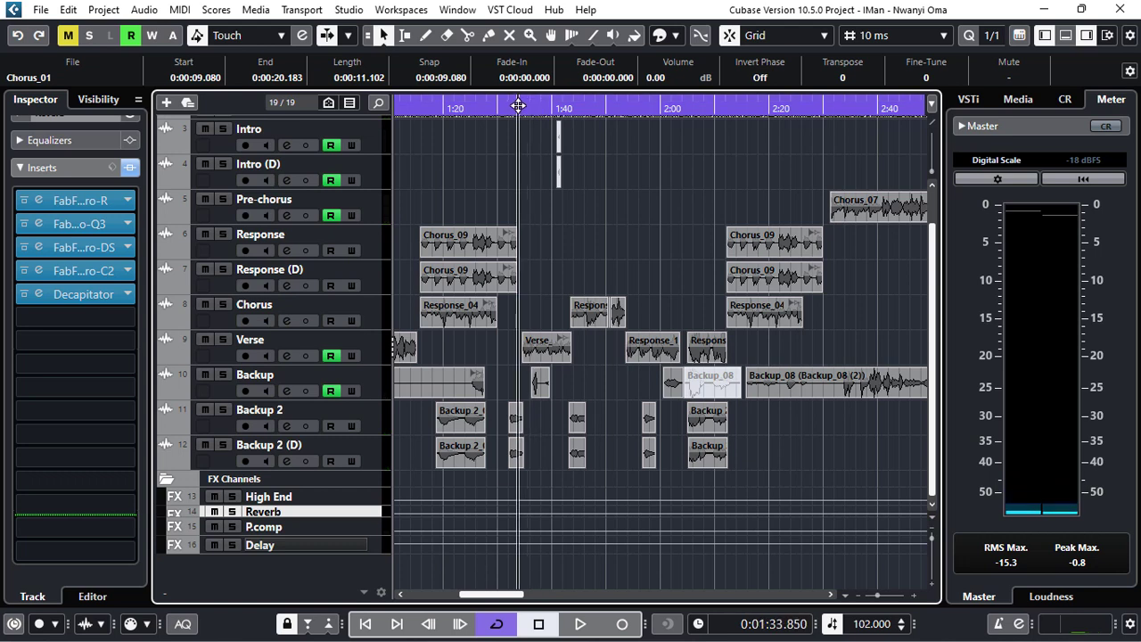
key(g)
key(g)
key(g)
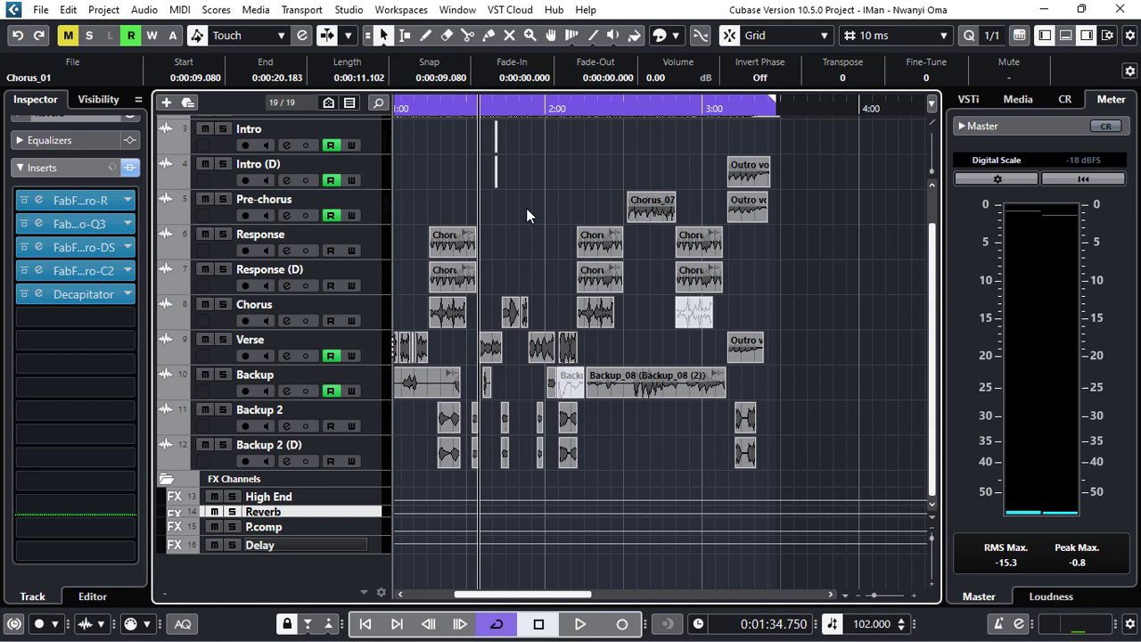
key(space)
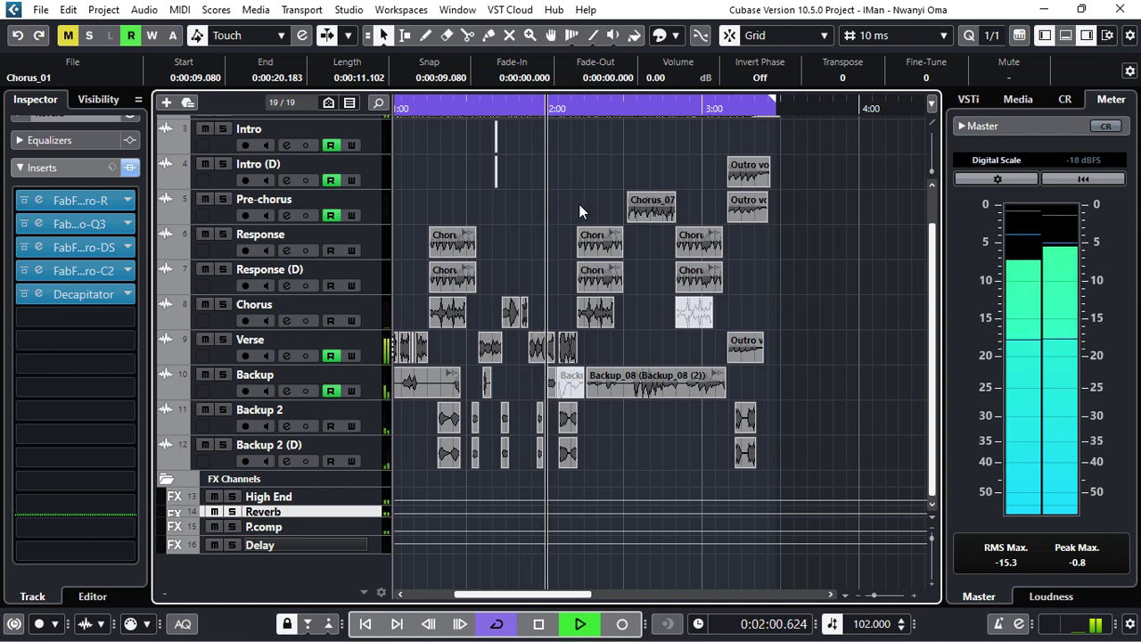
key(h)
key(h)
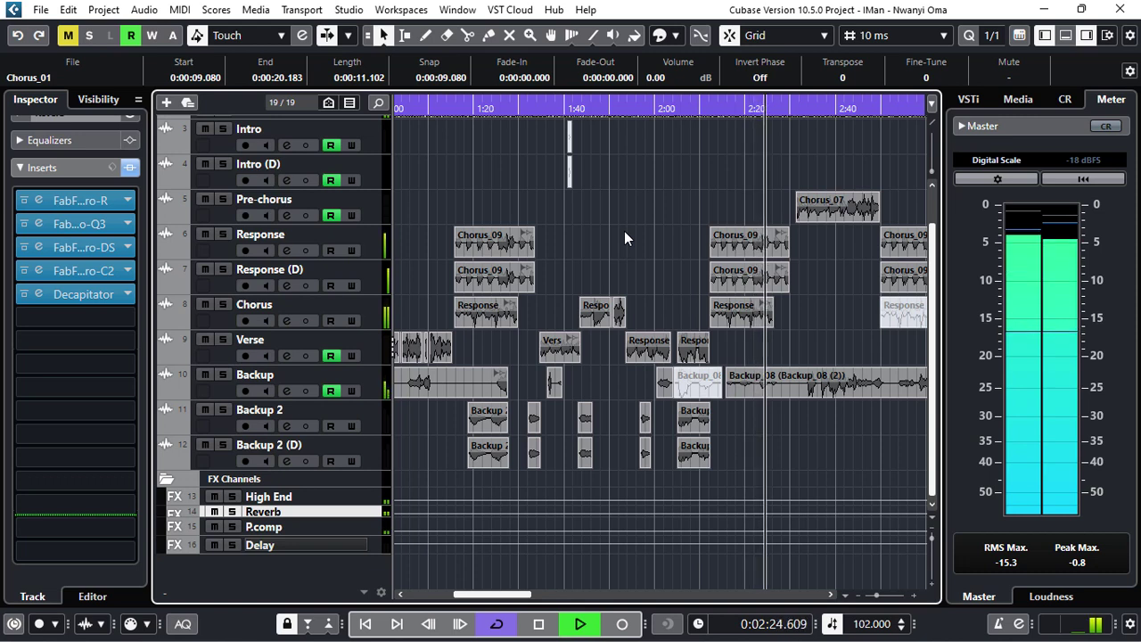
key(space)
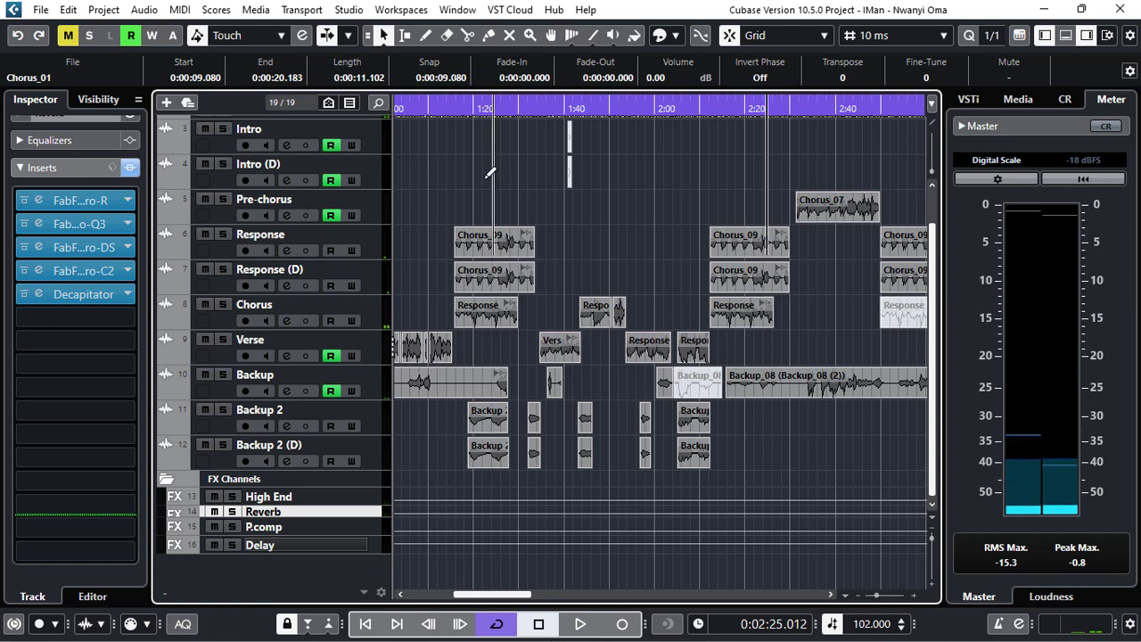
Show the channel inserts in the lower-zone MixConsole, open MRecorder on Stereo Out, stop its recording, and close the plug-in.
key(ctrl+alt+e)
click(165, 440)
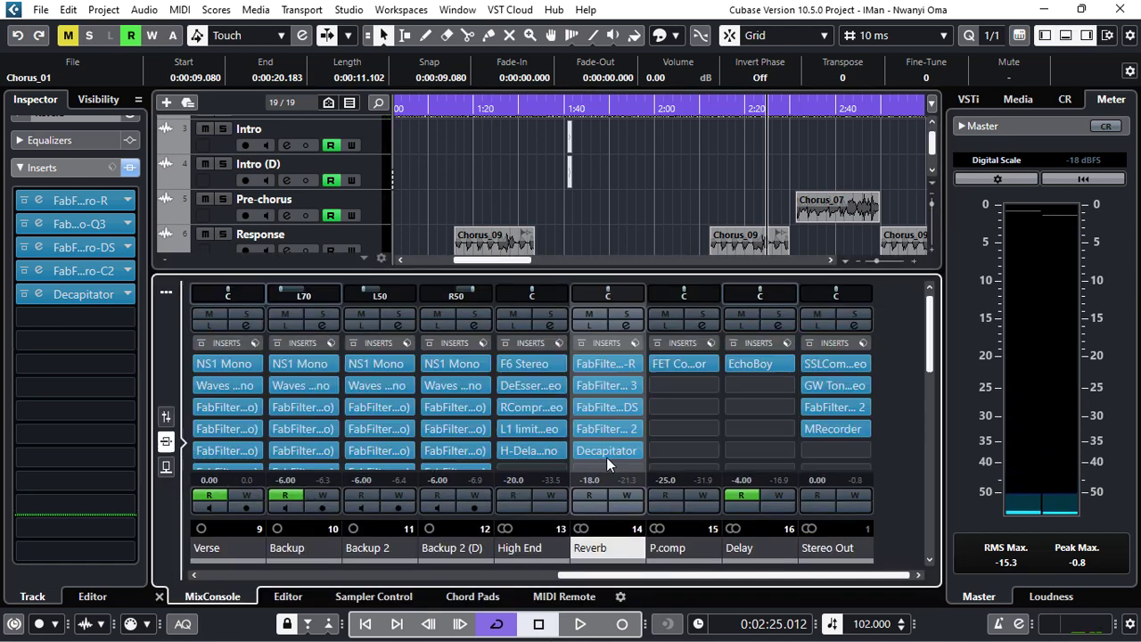
click(824, 429)
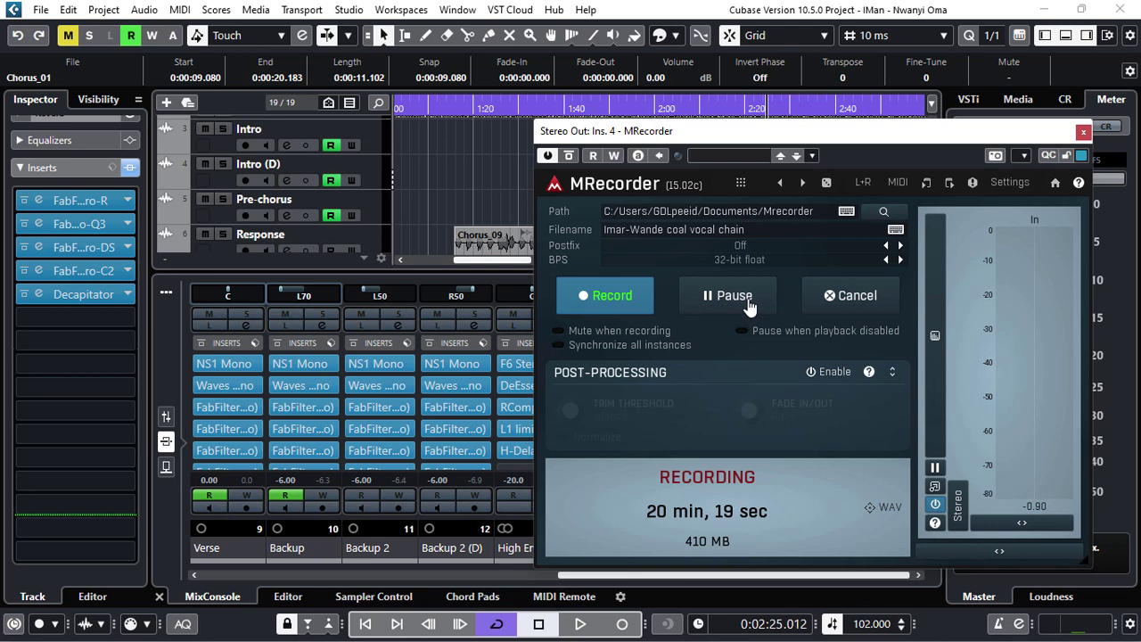
click(631, 297)
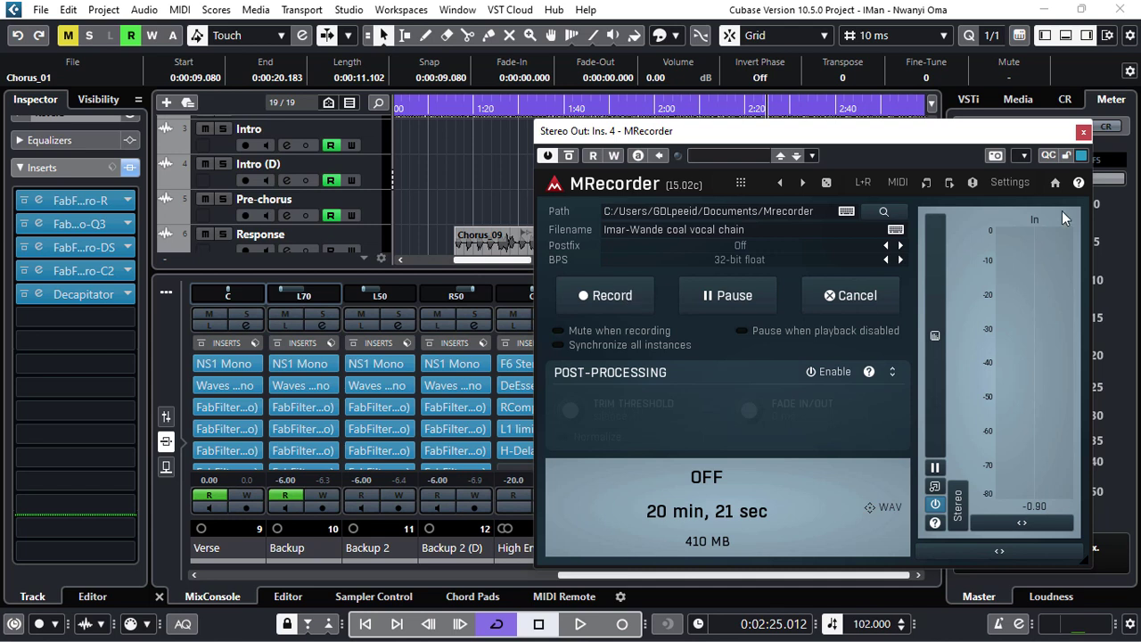
click(1082, 132)
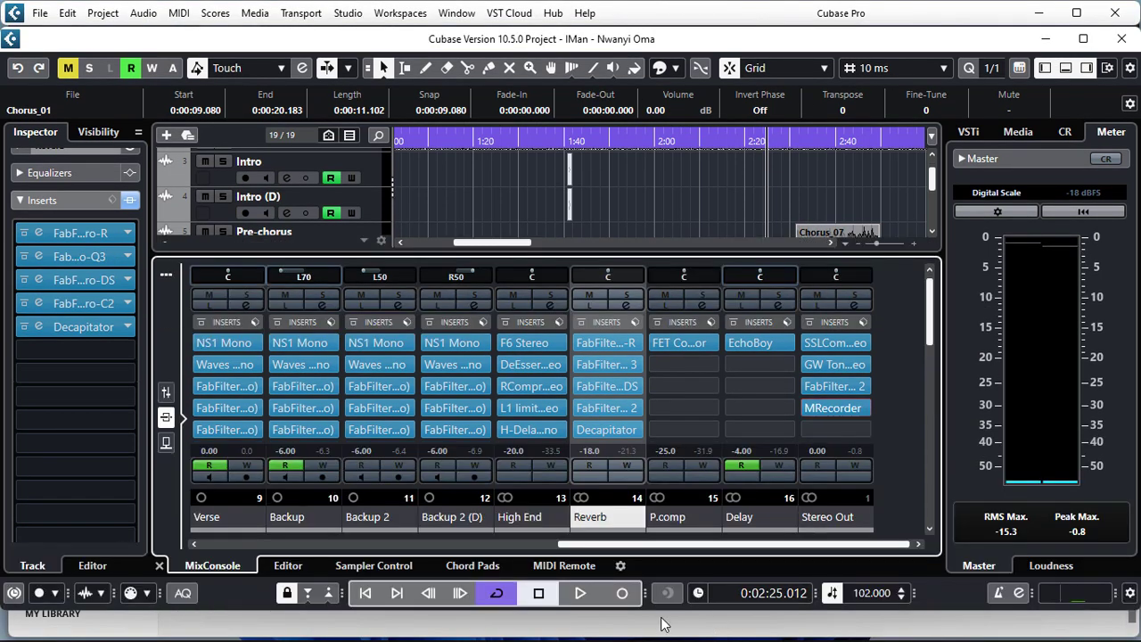
Minimize the project window, the main Cubase window and the browser to reveal the desktop.
click(1045, 39)
click(1038, 14)
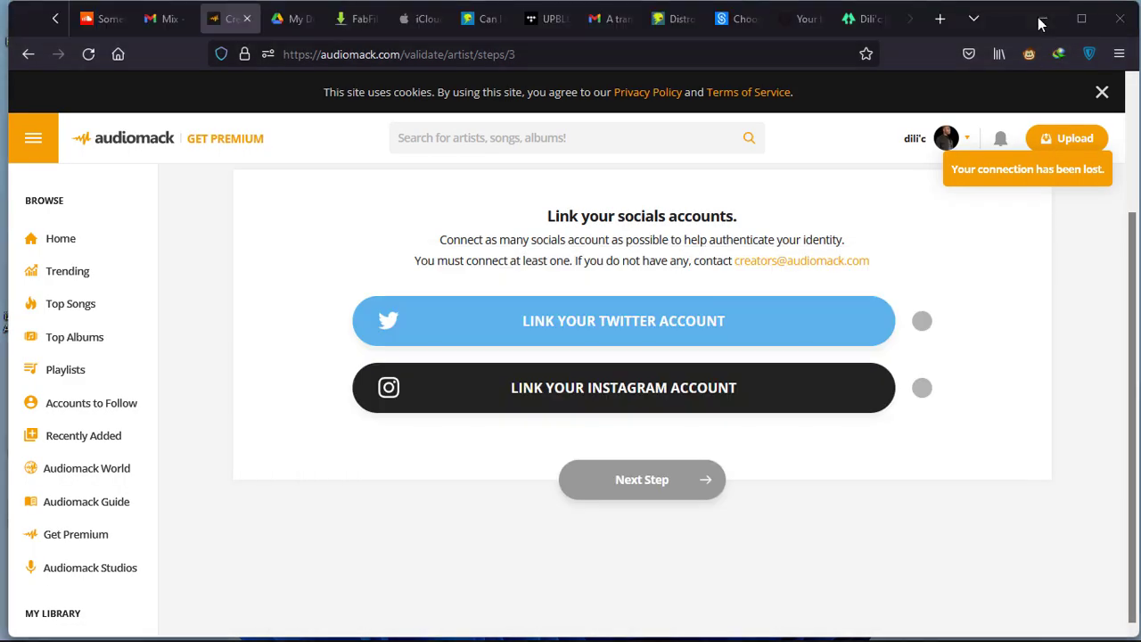
click(1036, 17)
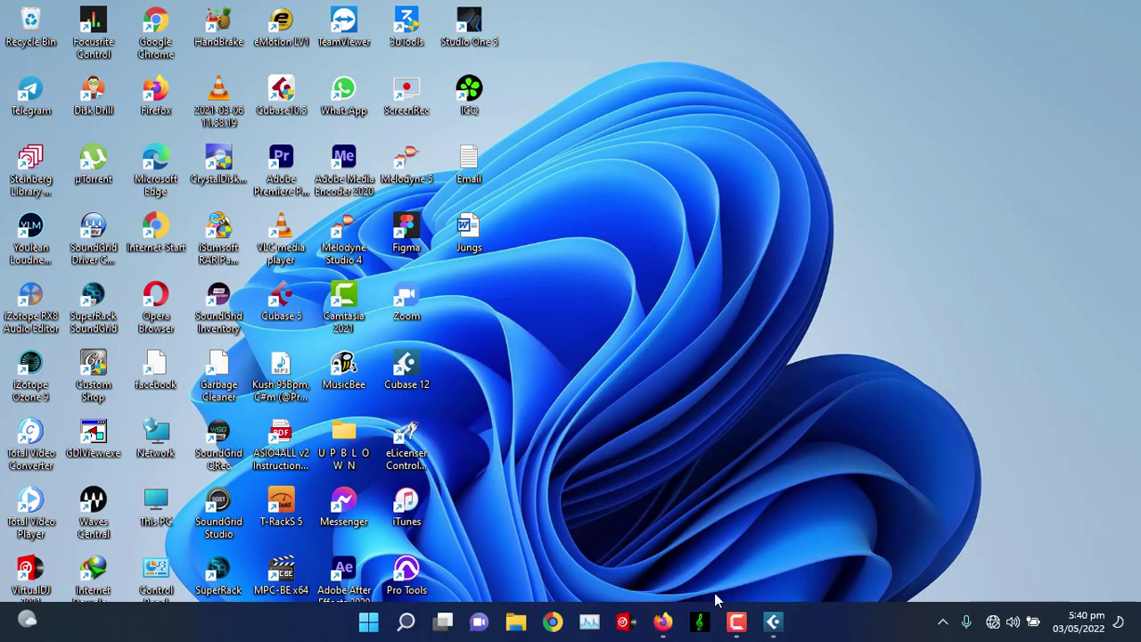